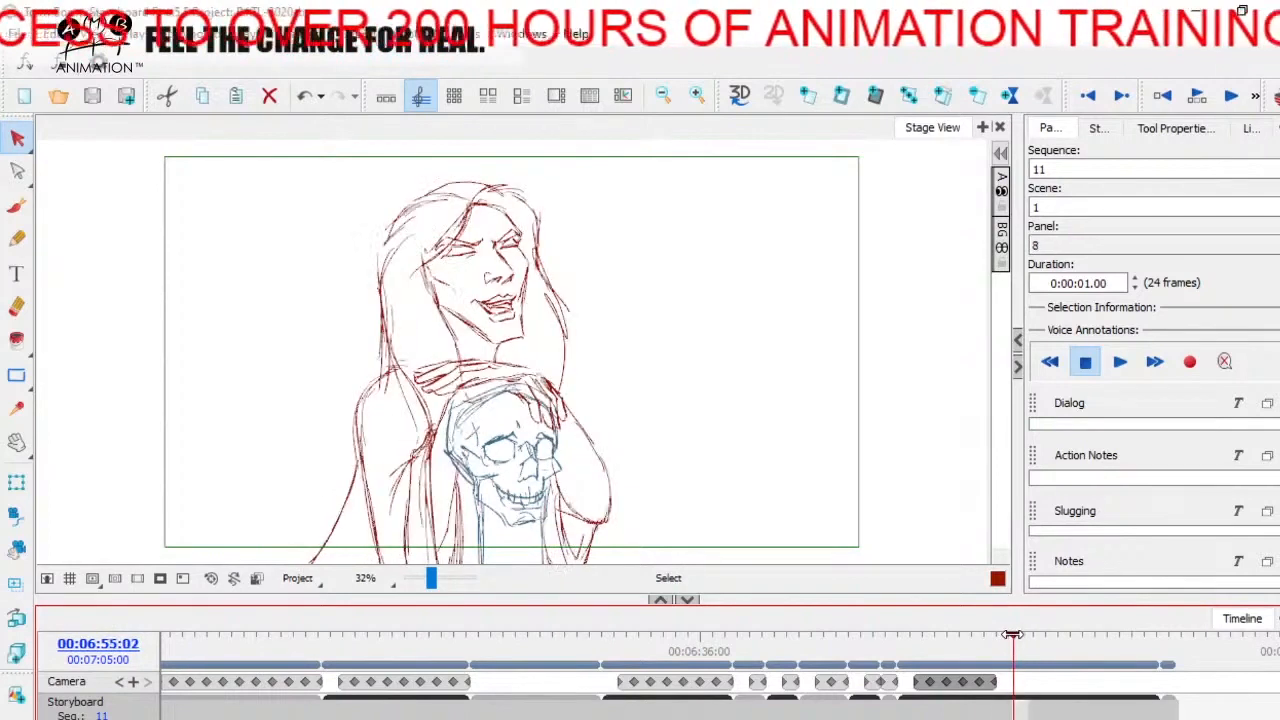
# - Show the storyboard panels as thumbnails and compare the poses in panels 7 and 8
pyautogui.click(385, 99)
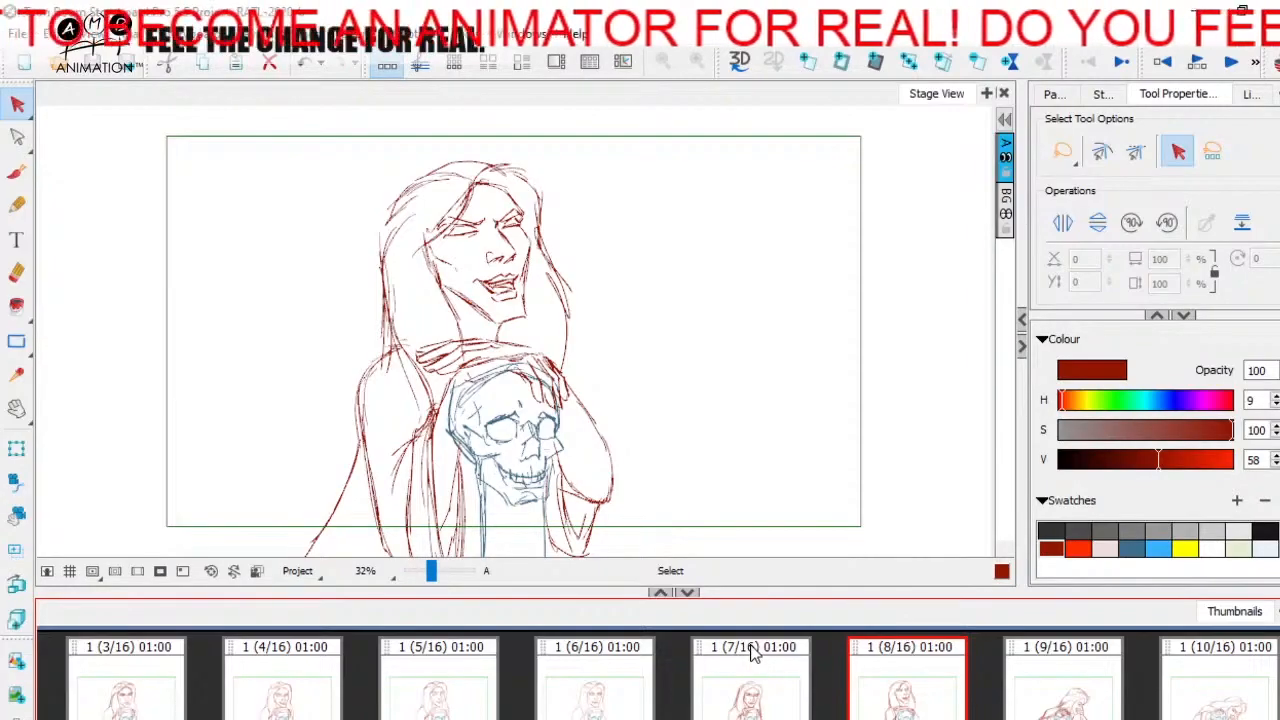
pyautogui.click(791, 697)
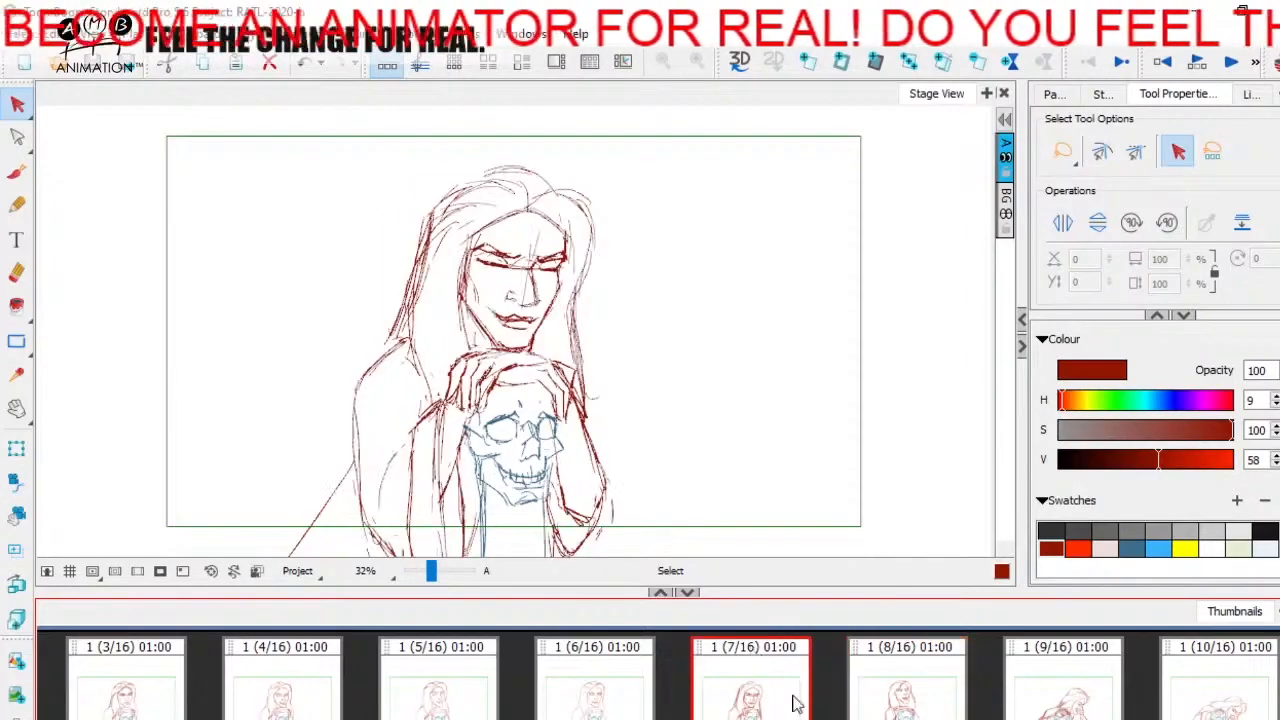
pyautogui.click(901, 699)
pyautogui.click(770, 688)
pyautogui.click(896, 688)
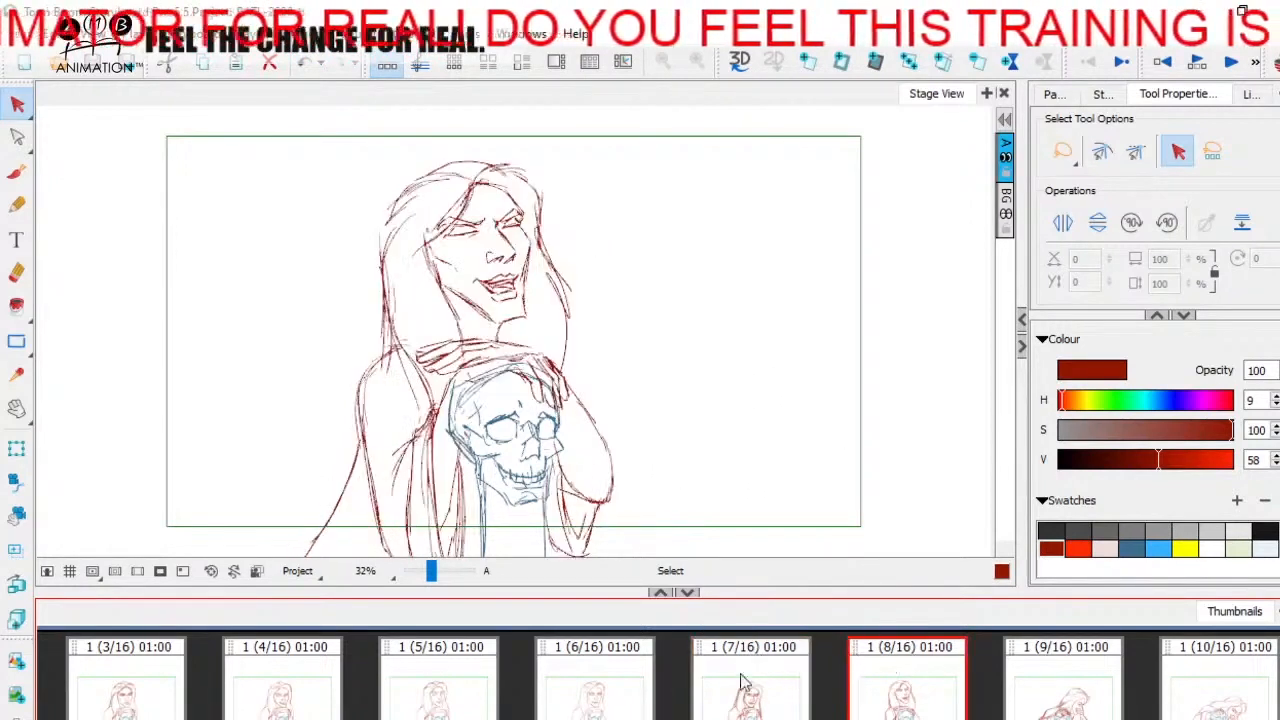
pyautogui.click(743, 680)
pyautogui.click(893, 680)
# - Insert a new blank panel right after panel 7 and turn on onion skinning
pyautogui.click(773, 706)
pyautogui.click(844, 65)
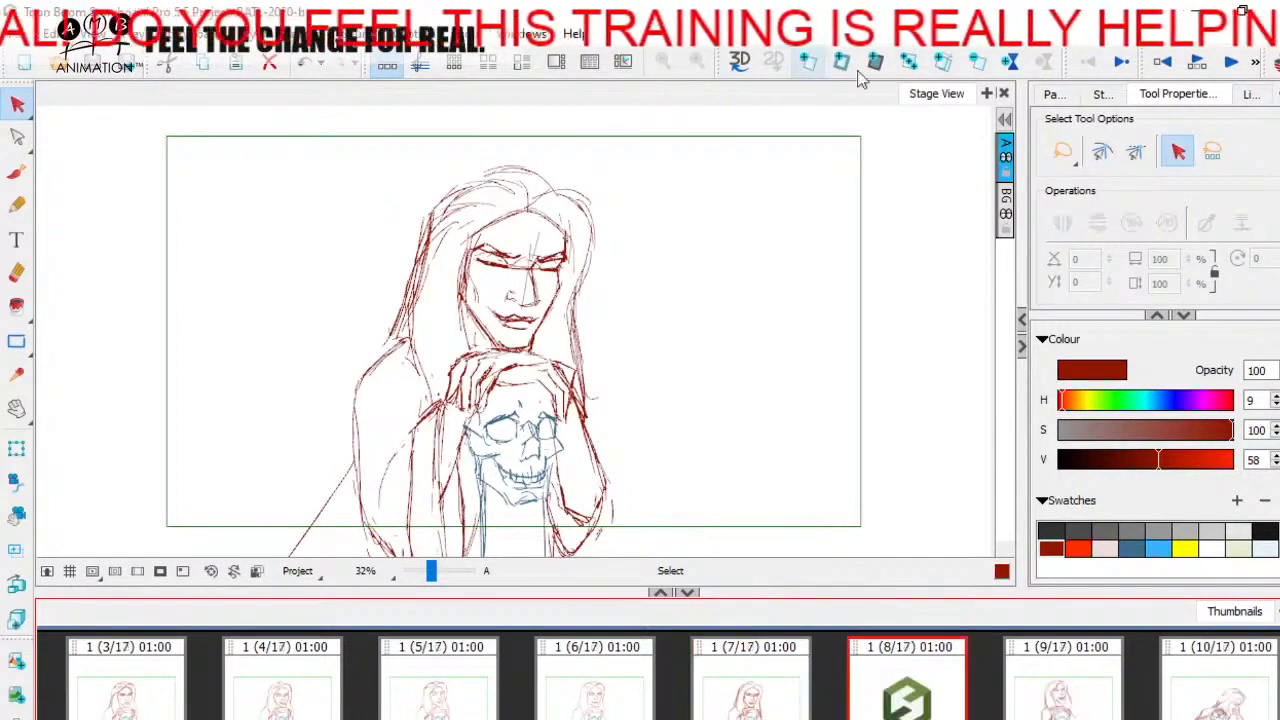
pyautogui.click(1276, 65)
# - Try short Brush guide marks for the nose, mouth and chin on the new panel and erase them
pyautogui.moveTo(431, 573); pyautogui.dragTo(434, 572)
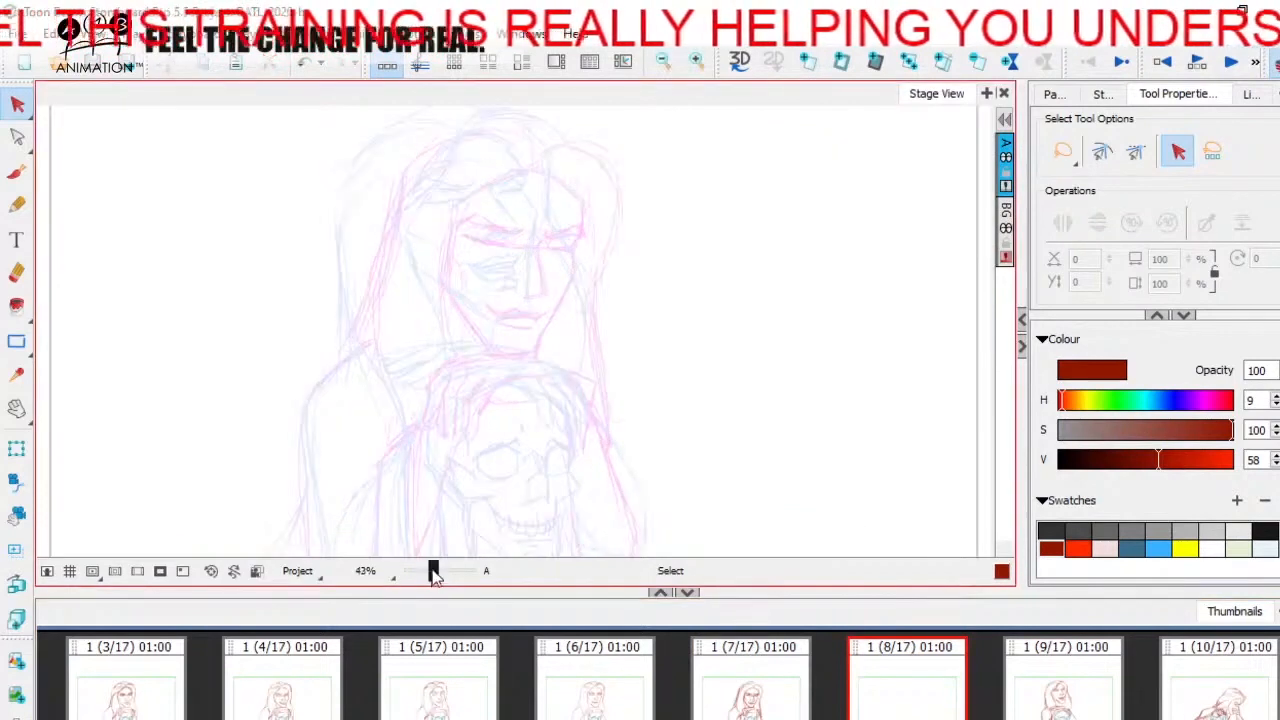
pyautogui.click(17, 172)
pyautogui.press('space')
pyautogui.moveTo(605, 316); pyautogui.dragTo(608, 342)
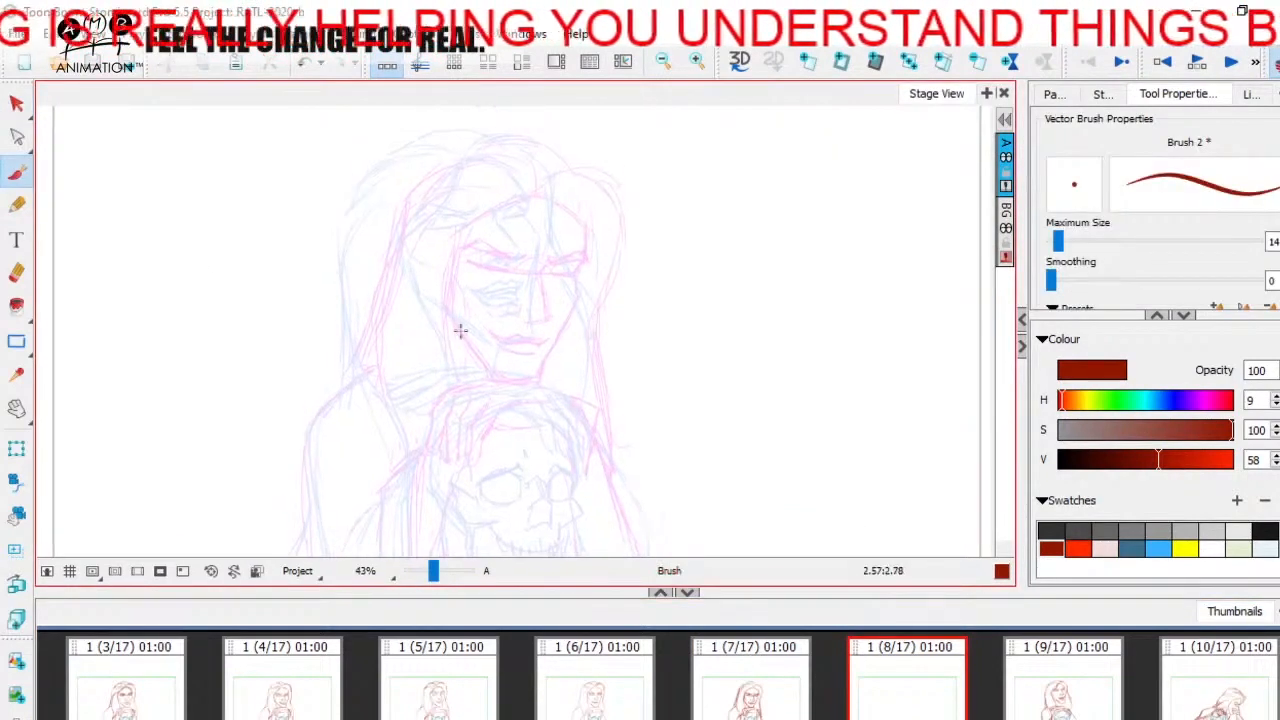
pyautogui.moveTo(529, 358)
pyautogui.mouseDown()
pyautogui.moveTo(549, 357)
pyautogui.moveTo(554, 332)
pyautogui.moveTo(513, 308)
pyautogui.mouseUp()
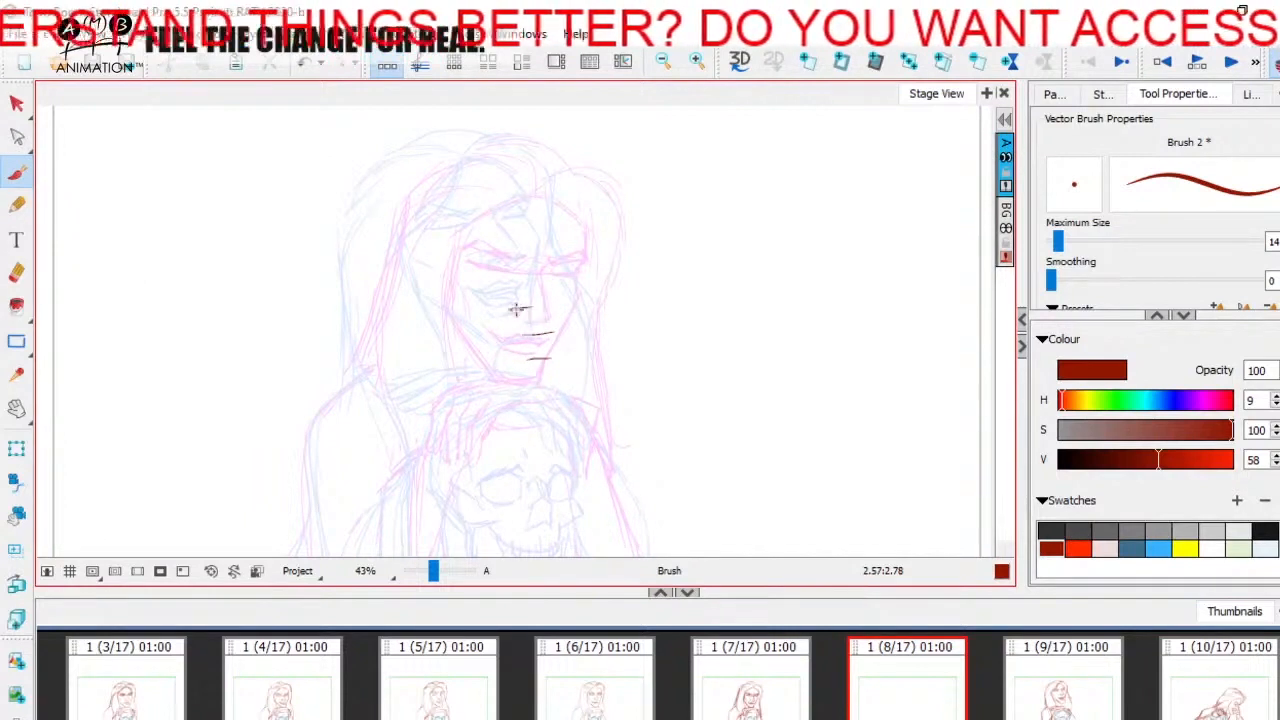
pyautogui.click(17, 272)
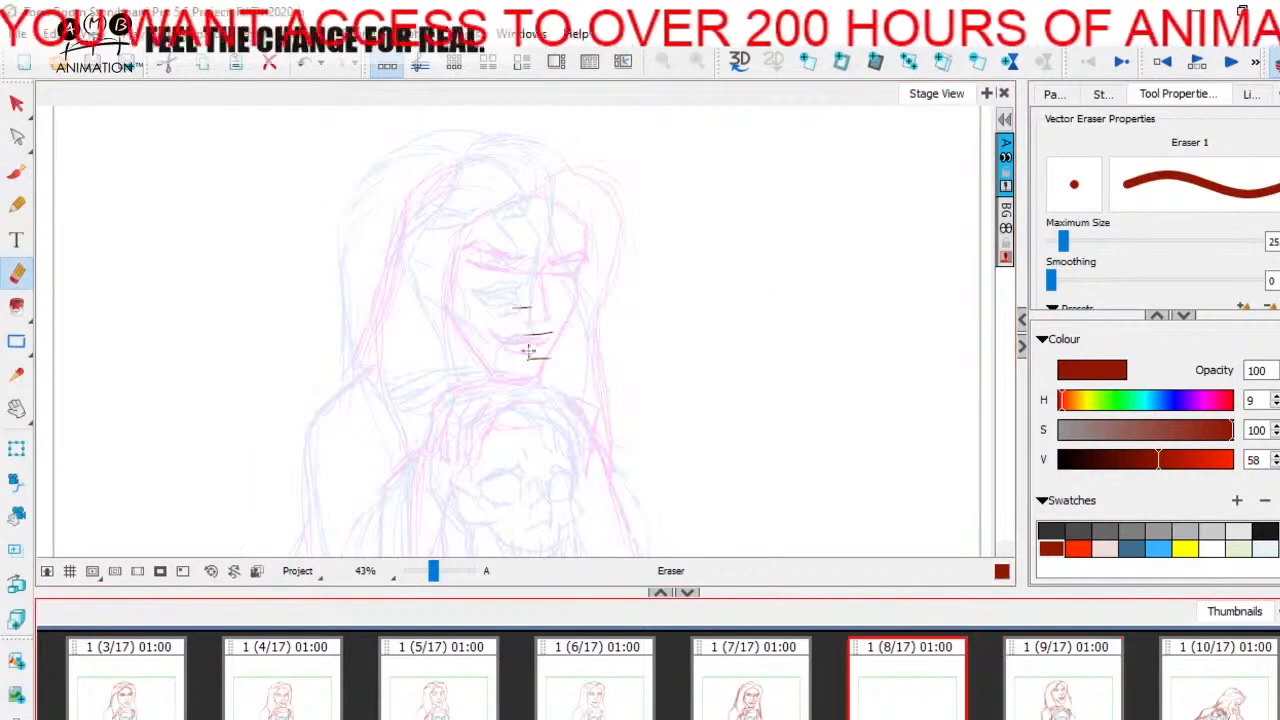
pyautogui.moveTo(532, 306)
pyautogui.mouseDown()
pyautogui.moveTo(564, 327)
pyautogui.moveTo(537, 357)
pyautogui.mouseUp()
# - Brush in the in-between head: the hair's outer curve down to the shoulder and both sides of the face contour
pyautogui.hotkey('alt', 'b')
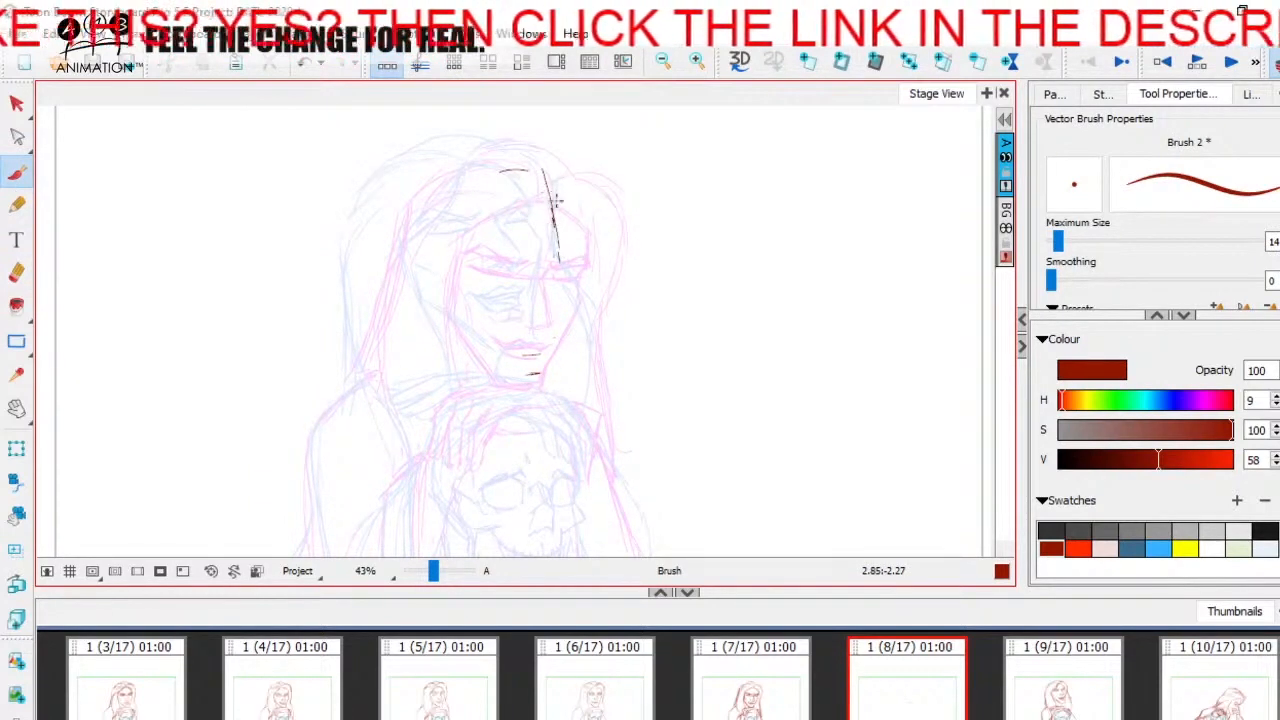
pyautogui.moveTo(490, 169)
pyautogui.mouseDown()
pyautogui.moveTo(440, 181)
pyautogui.moveTo(466, 150)
pyautogui.moveTo(564, 170)
pyautogui.moveTo(380, 200)
pyautogui.moveTo(347, 397)
pyautogui.mouseUp()
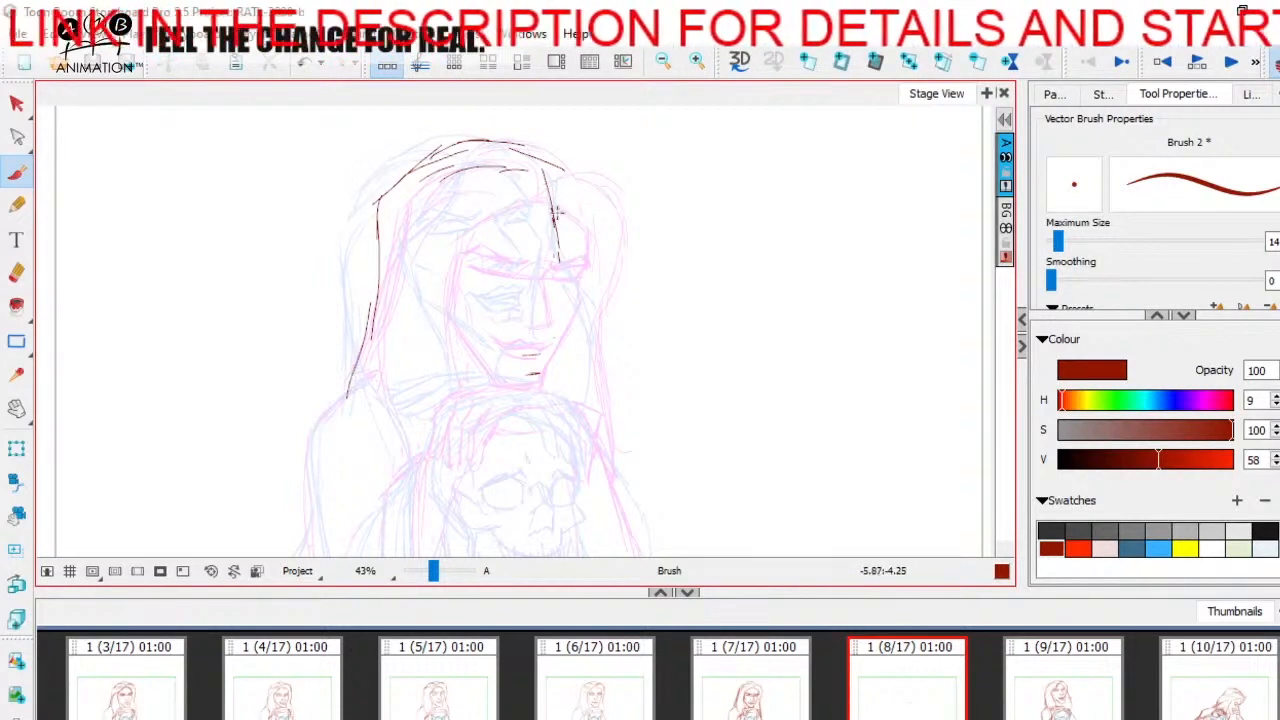
pyautogui.moveTo(557, 196)
pyautogui.mouseDown()
pyautogui.moveTo(560, 262)
pyautogui.moveTo(567, 252)
pyautogui.moveTo(540, 355)
pyautogui.mouseUp()
pyautogui.moveTo(427, 275); pyautogui.dragTo(438, 323)
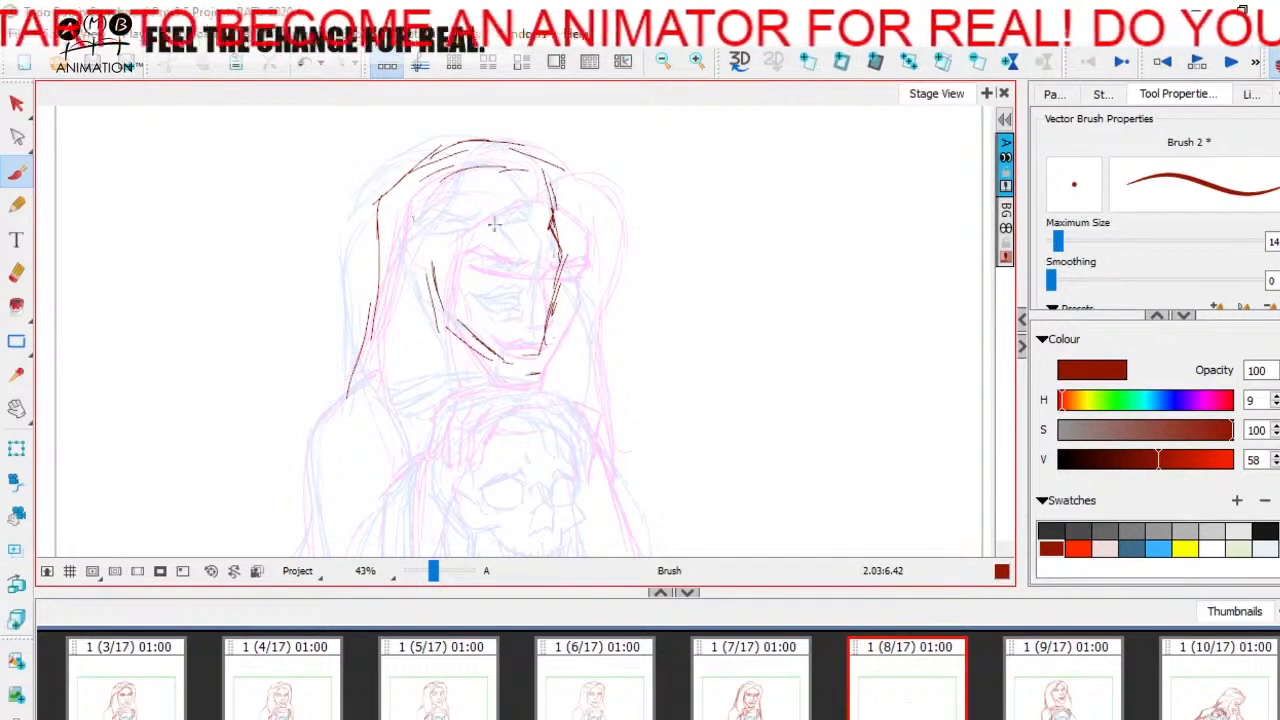
# - Sketch the hand resting on the skull, with its fingers, upper edge and underside, between the two onion-skinned poses
pyautogui.scroll(-2, 493, 225)
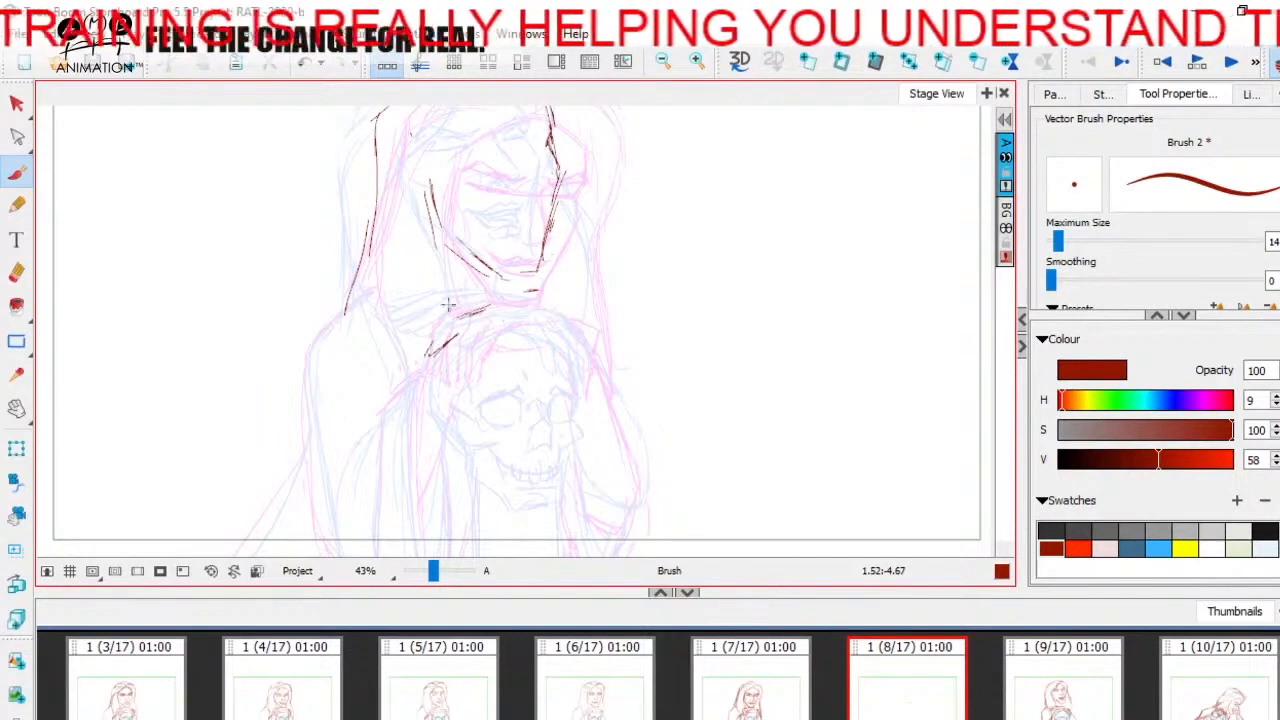
pyautogui.moveTo(418, 304); pyautogui.dragTo(520, 291)
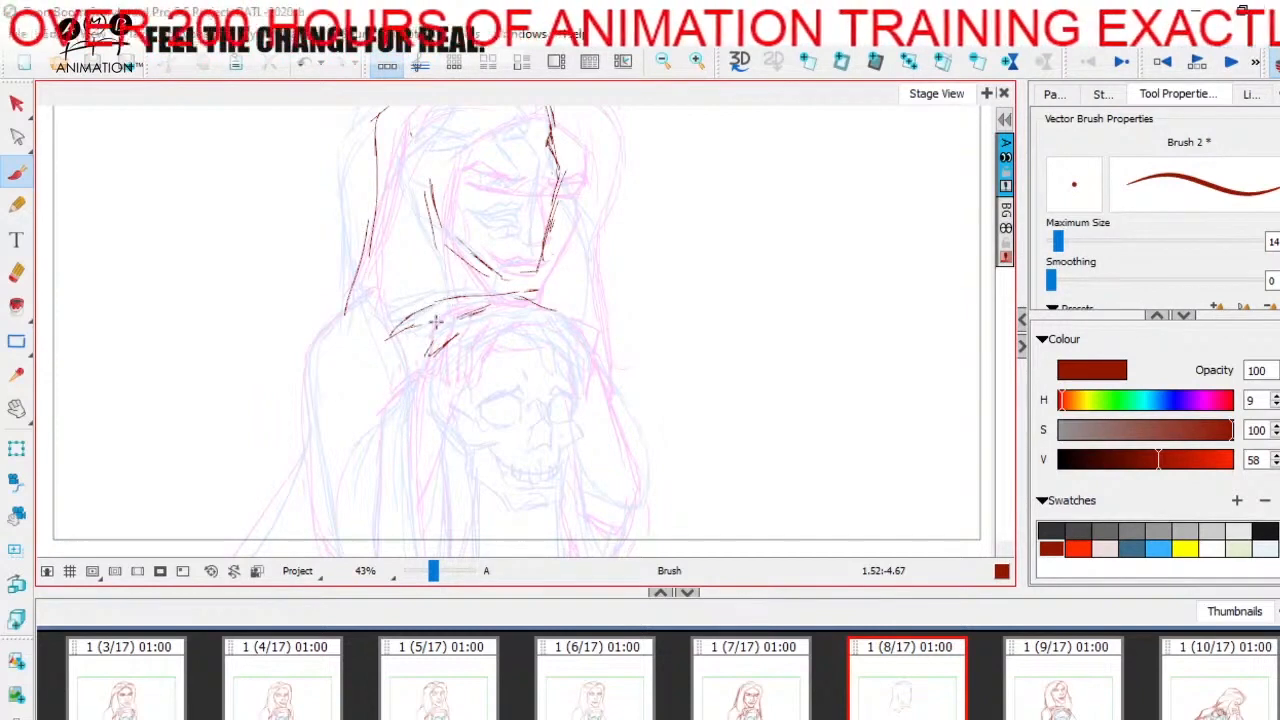
pyautogui.moveTo(420, 341); pyautogui.dragTo(449, 324)
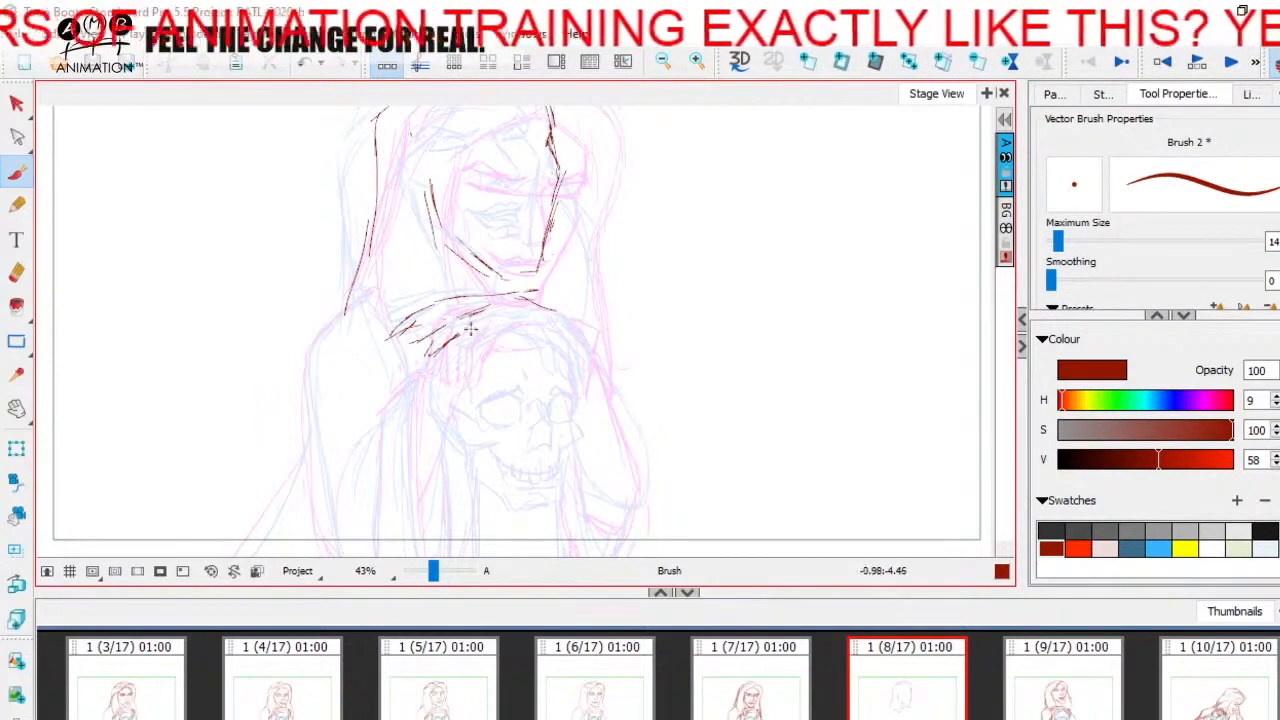
pyautogui.moveTo(498, 320); pyautogui.dragTo(529, 318)
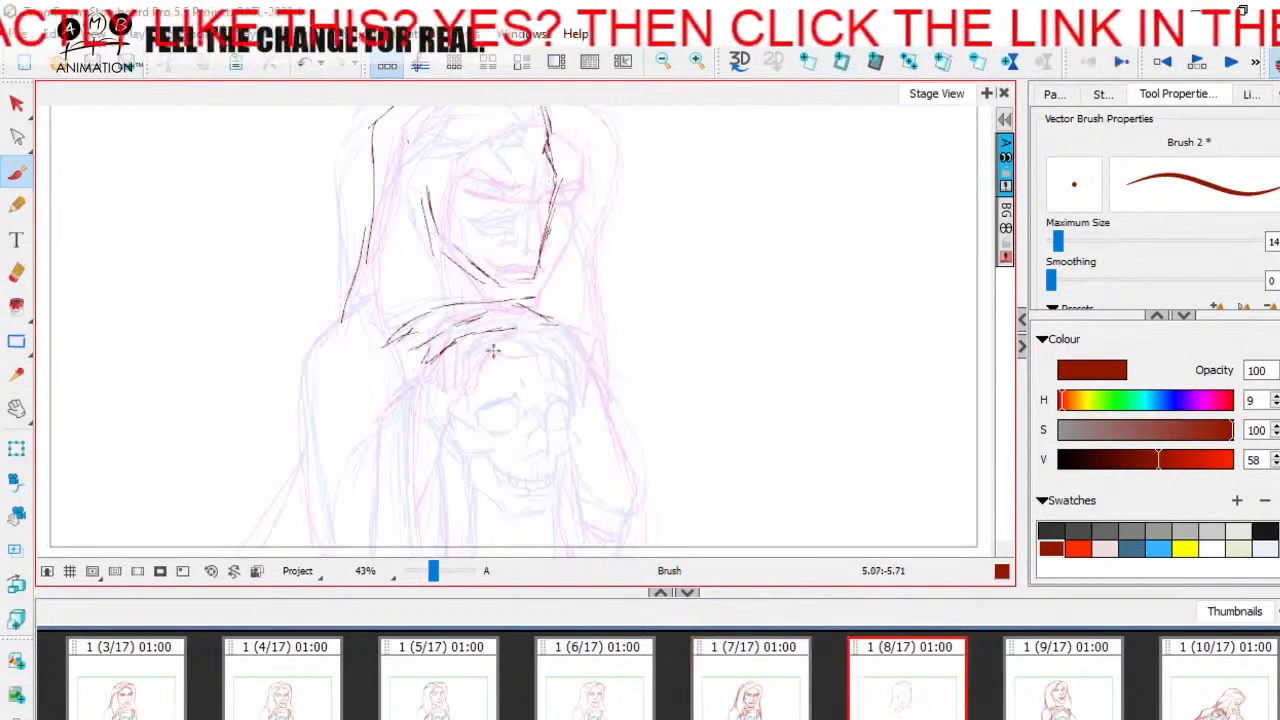
pyautogui.moveTo(520, 345); pyautogui.dragTo(550, 343)
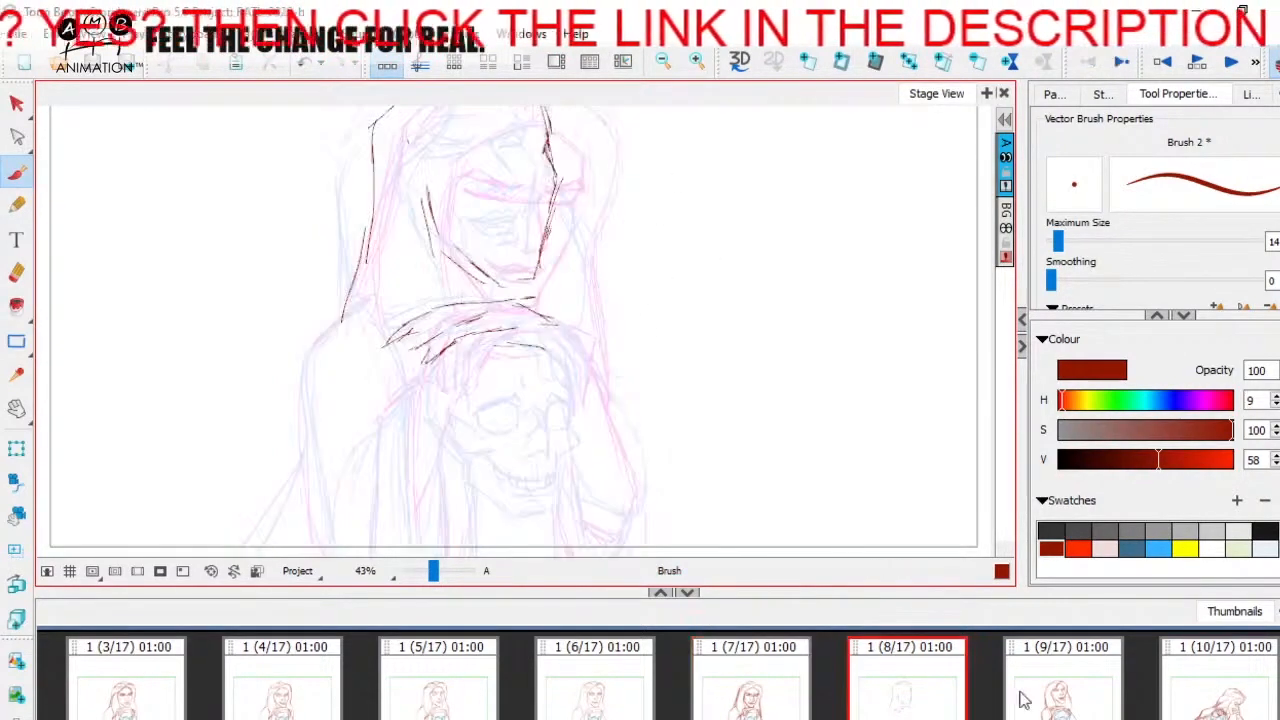
pyautogui.click(1085, 708)
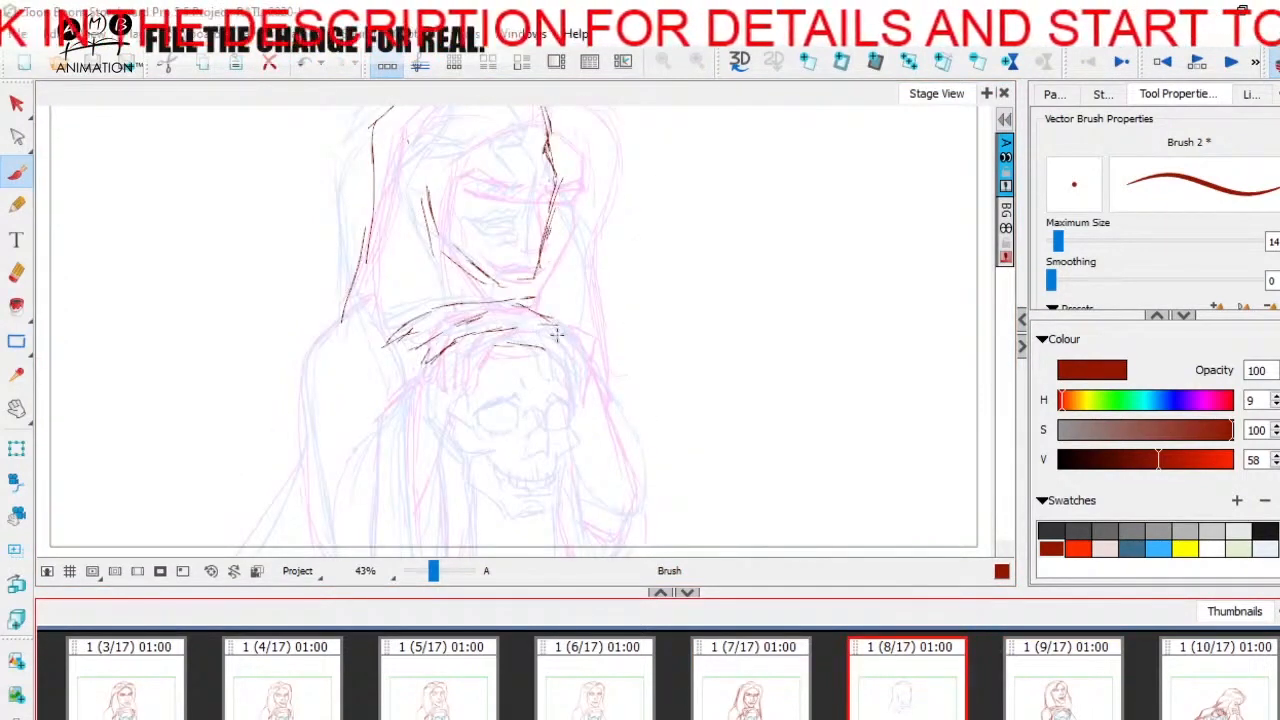
pyautogui.moveTo(541, 321); pyautogui.dragTo(580, 326)
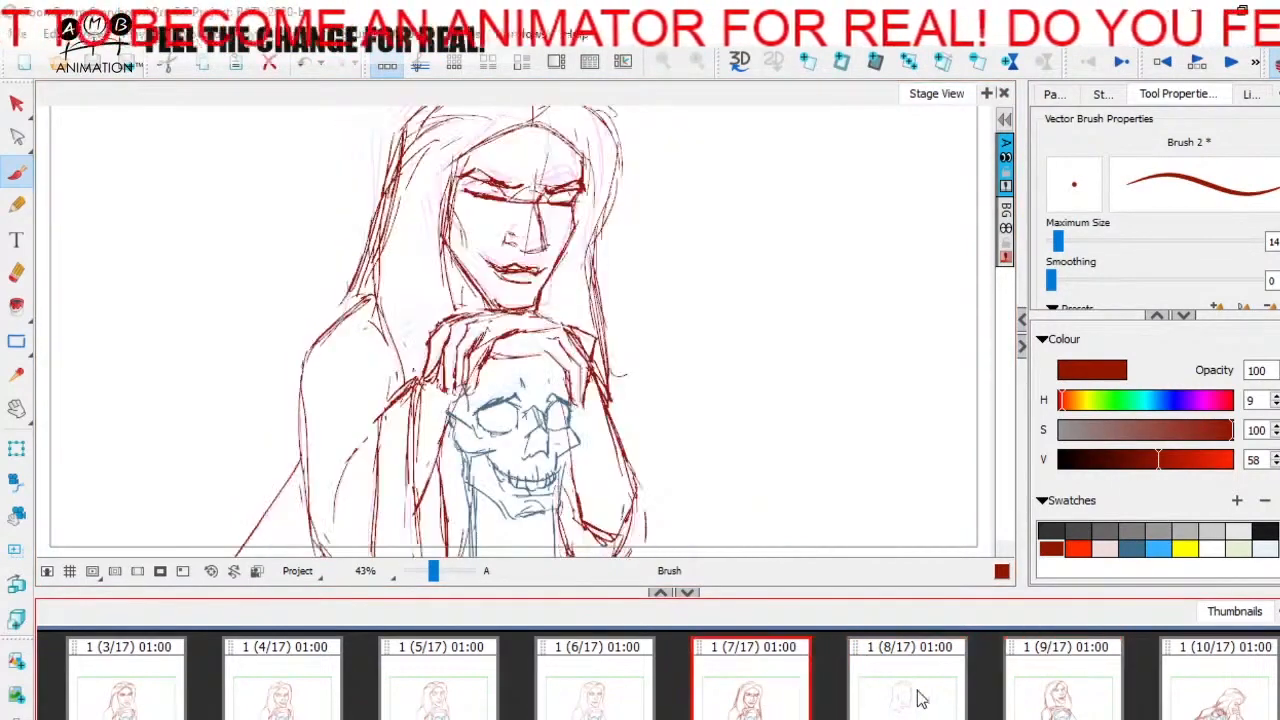
# - Flip back and forth between the in-between panel and its neighbours to compare the head and hand positions
pyautogui.press('Right')
pyautogui.press('Right')
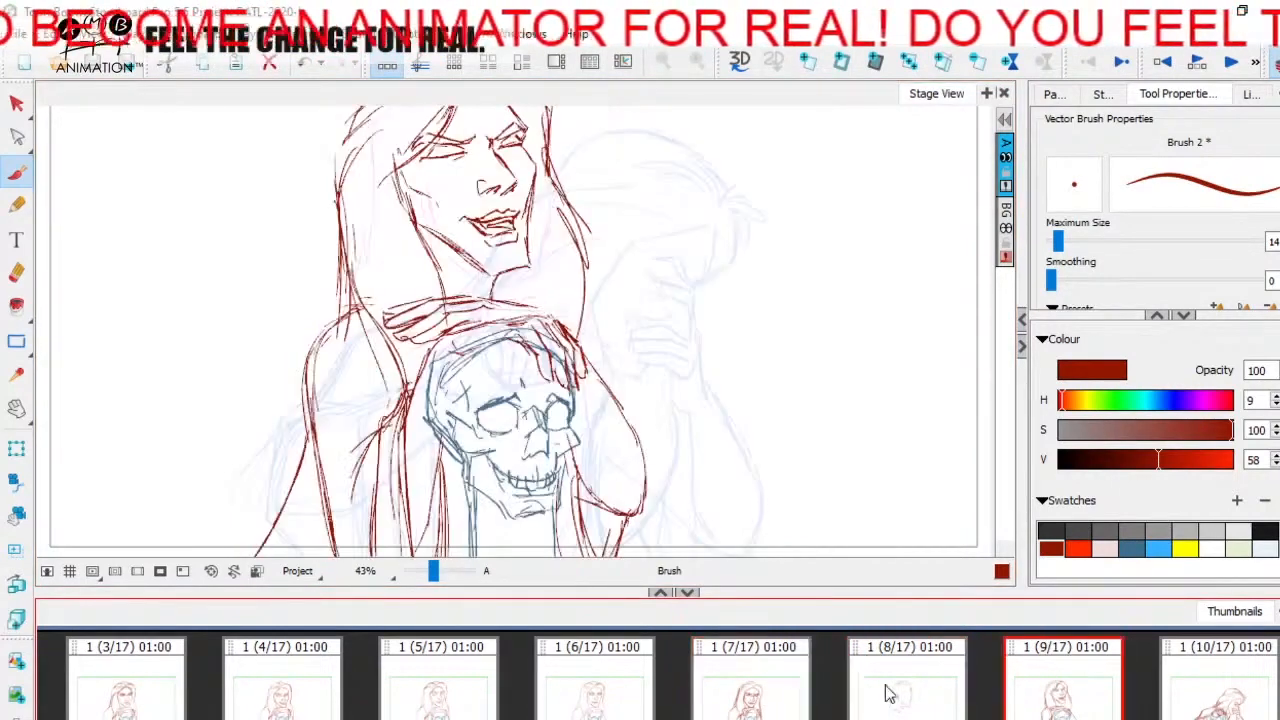
pyautogui.press('Left')
pyautogui.press('Left')
pyautogui.press('Right')
pyautogui.press('Right')
pyautogui.press('Left')
pyautogui.press('Left')
pyautogui.press('Right')
pyautogui.moveTo(535, 425); pyautogui.dragTo(535, 407)
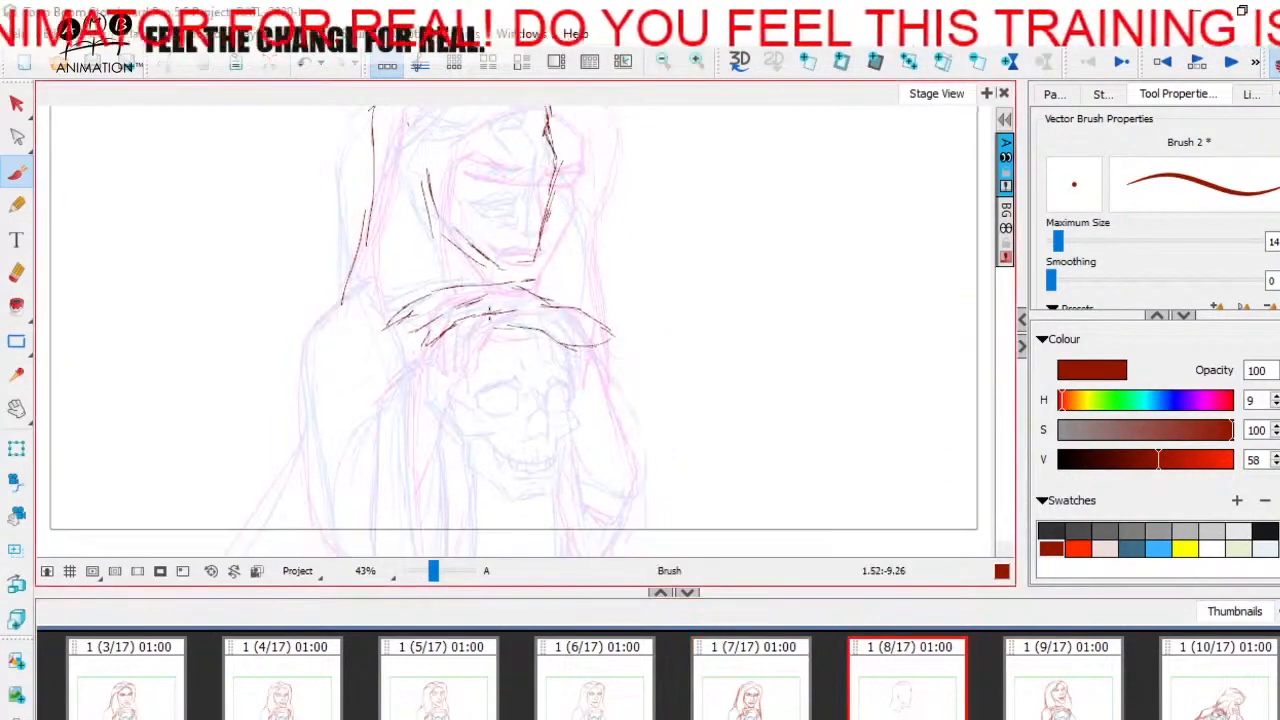
pyautogui.scroll(4, 444, 326)
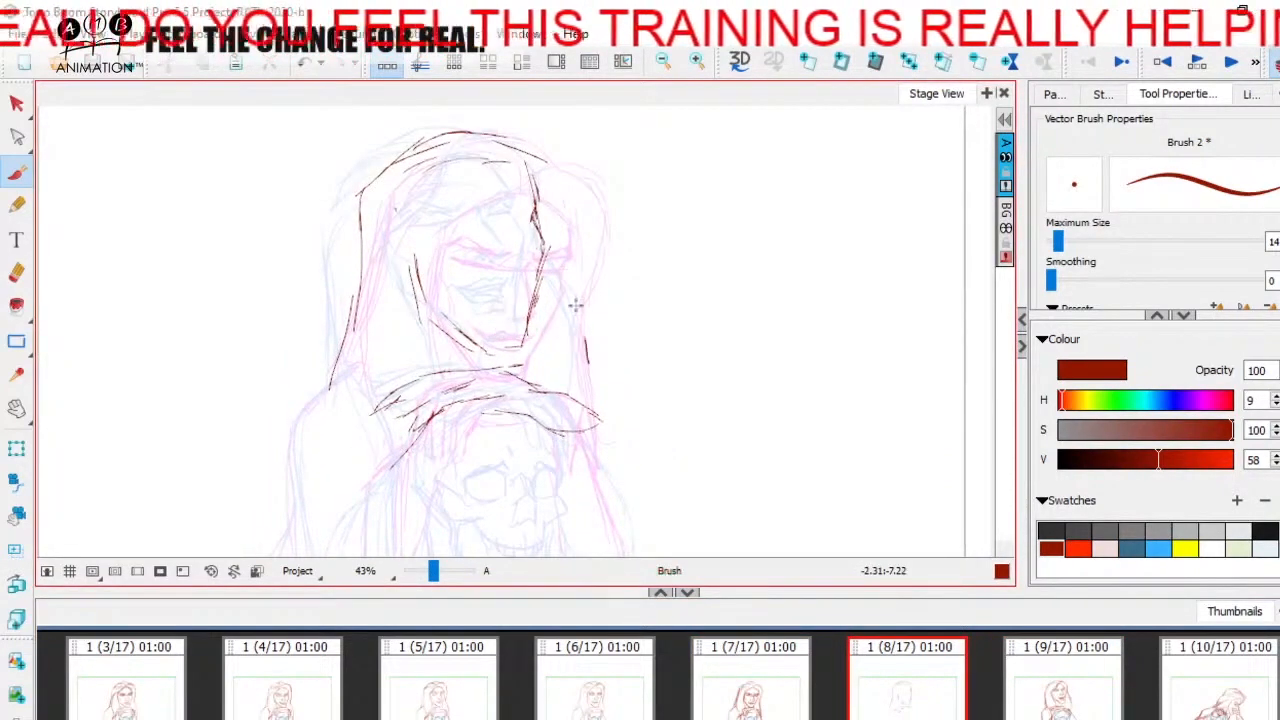
pyautogui.moveTo(575, 305)
pyautogui.mouseDown()
pyautogui.moveTo(586, 294)
pyautogui.moveTo(555, 303)
pyautogui.mouseUp()
pyautogui.hotkey('ctrl', 'z')
# - Draw the inner forearm line running from the wrist down past the side of the skull
pyautogui.press('space')
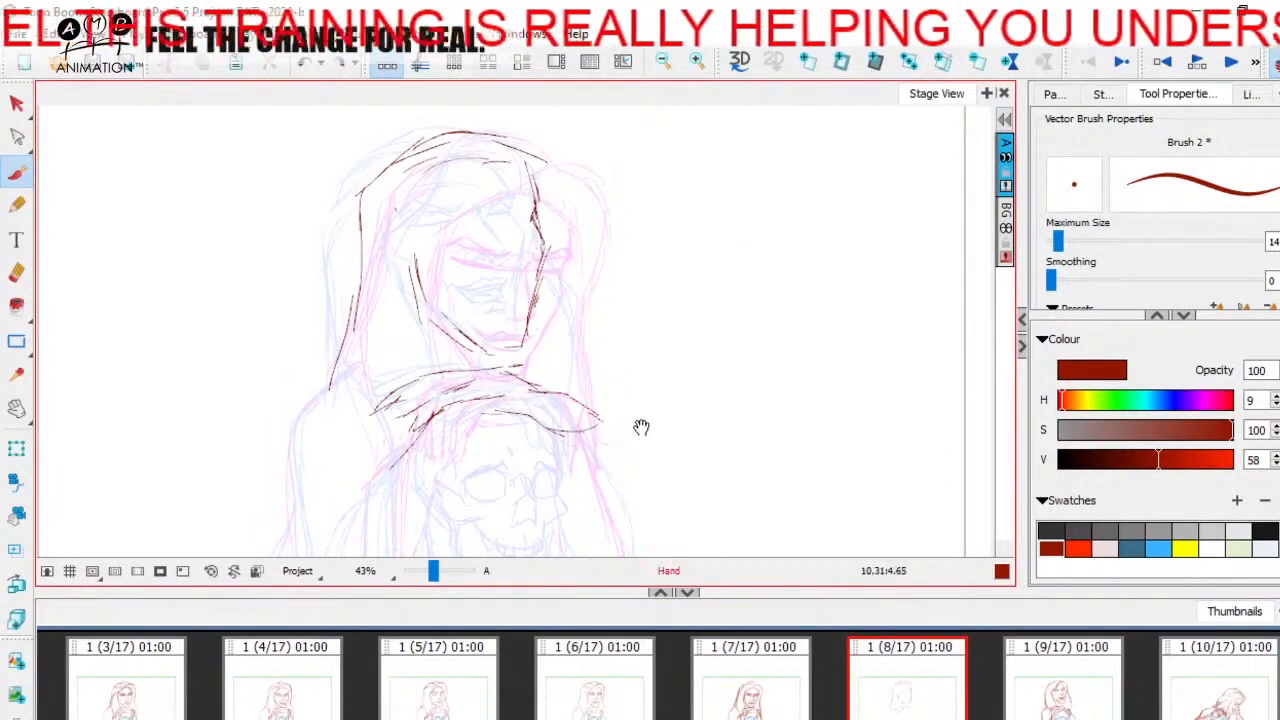
pyautogui.moveTo(641, 427); pyautogui.dragTo(671, 302)
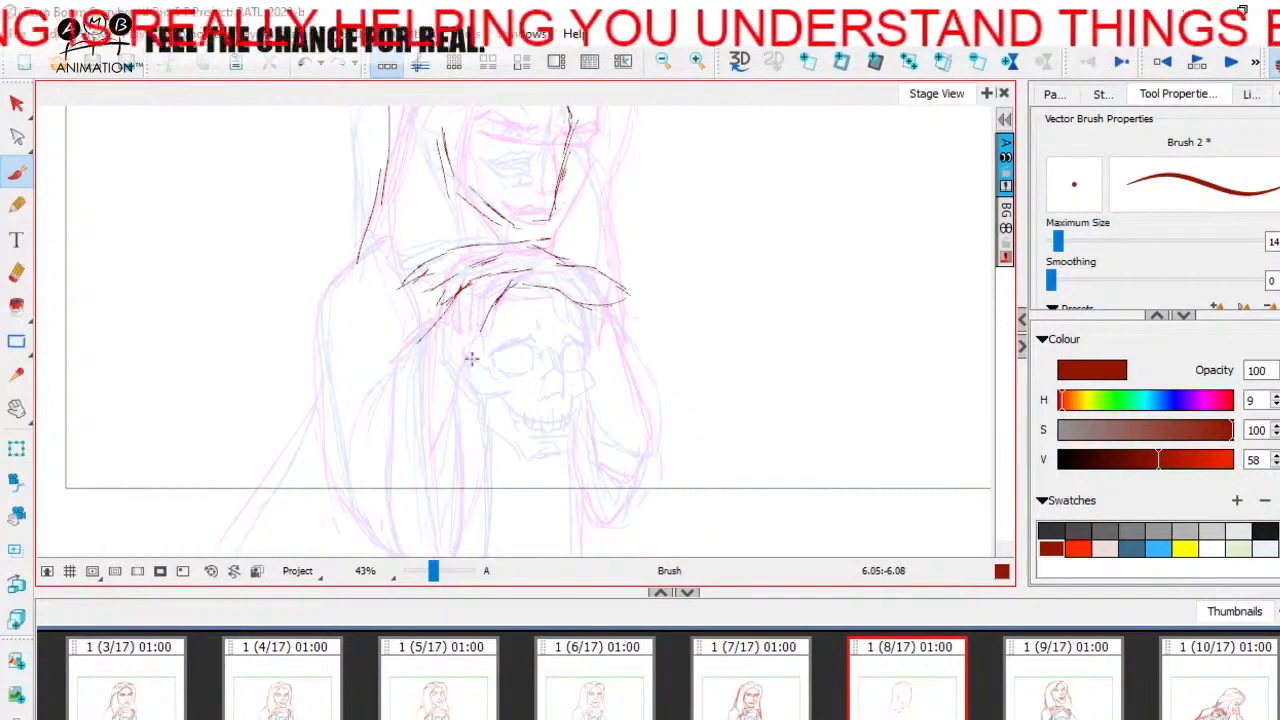
pyautogui.moveTo(471, 358); pyautogui.dragTo(440, 438)
# - Outline the shoulder and the left-hand arm down to its elbow, and add the diagonal body line behind it
pyautogui.press('space')
pyautogui.moveTo(411, 404); pyautogui.dragTo(418, 378)
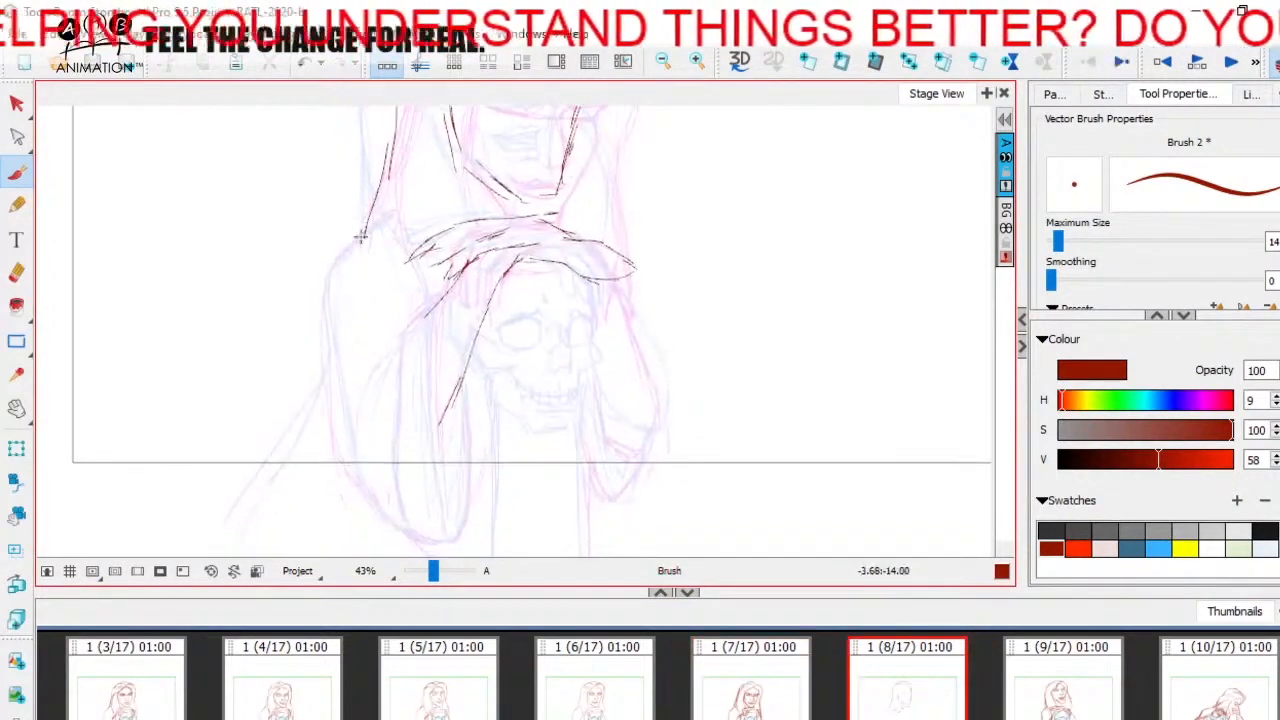
pyautogui.moveTo(361, 236)
pyautogui.mouseDown()
pyautogui.moveTo(329, 266)
pyautogui.moveTo(331, 338)
pyautogui.mouseUp()
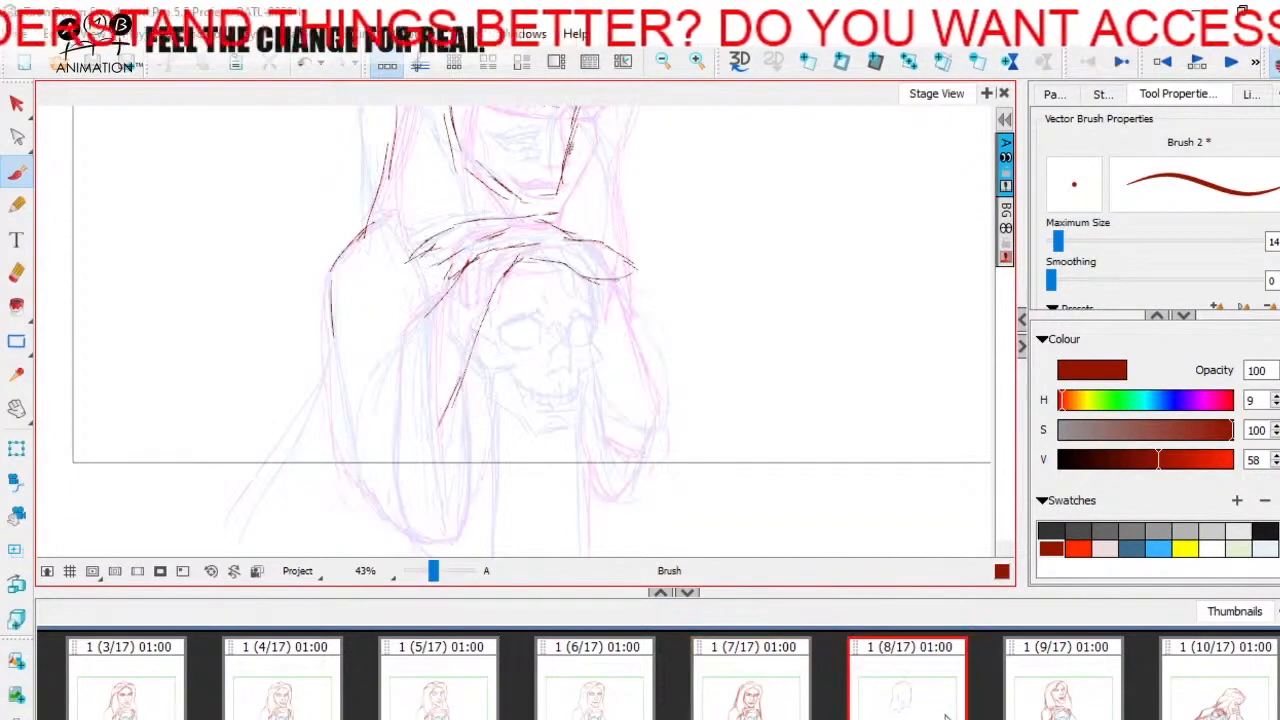
pyautogui.moveTo(336, 251)
pyautogui.mouseDown()
pyautogui.moveTo(350, 462)
pyautogui.moveTo(420, 545)
pyautogui.mouseUp()
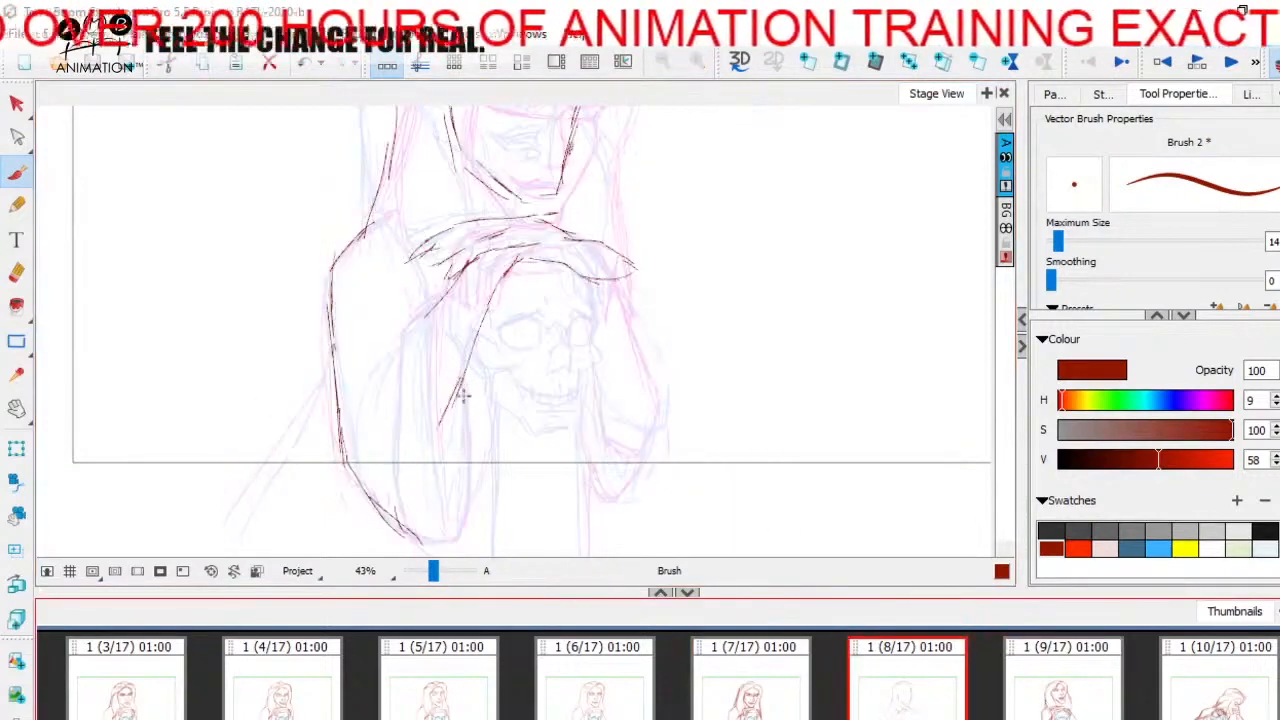
pyautogui.moveTo(463, 396); pyautogui.dragTo(448, 545)
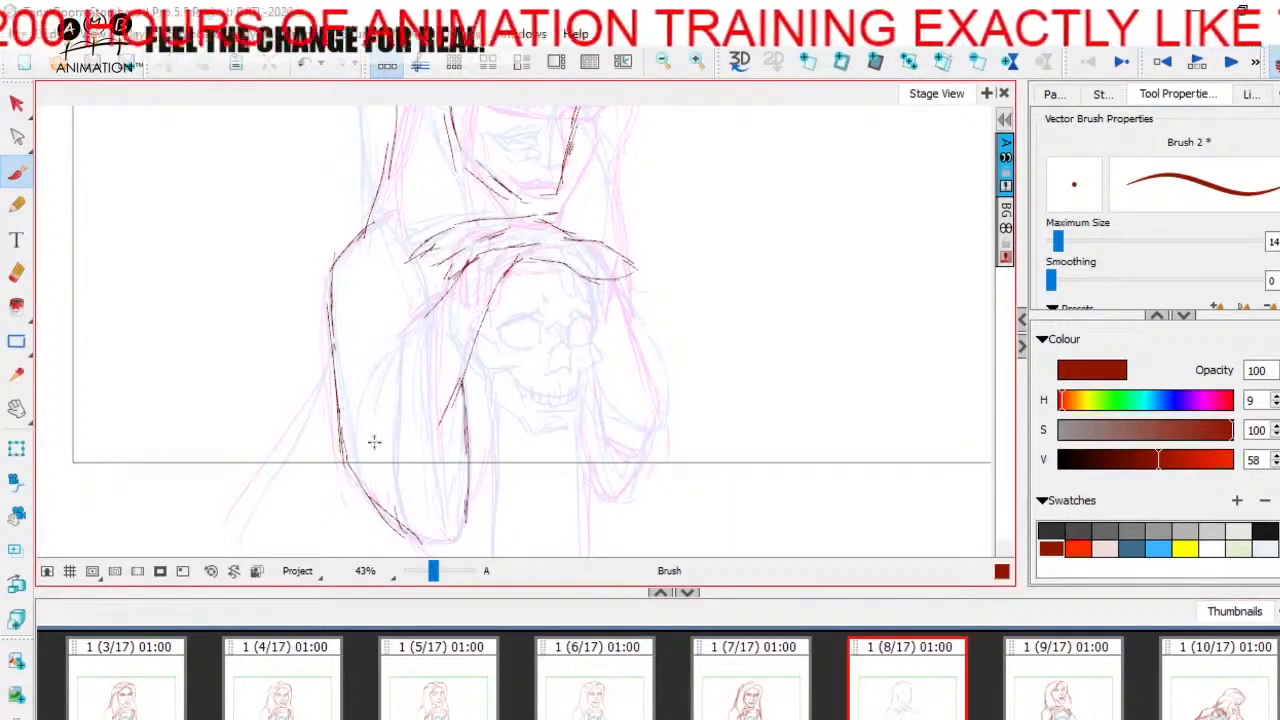
pyautogui.moveTo(237, 535); pyautogui.dragTo(336, 345)
pyautogui.moveTo(498, 418); pyautogui.dragTo(461, 380)
# - Check against the previous panel and outline the right-hand arm down to its elbow, including the fold beside the skull's jaw
pyautogui.press('Left')
pyautogui.press('Right')
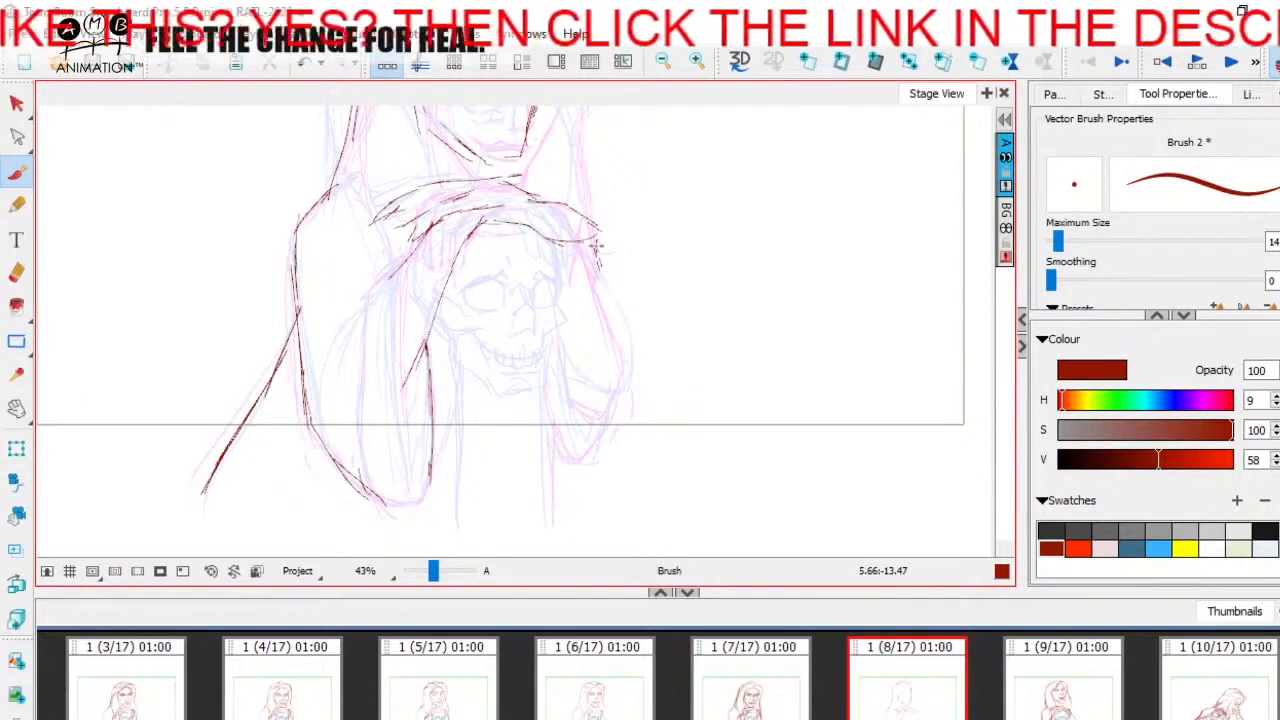
pyautogui.press('Left')
pyautogui.press('Right')
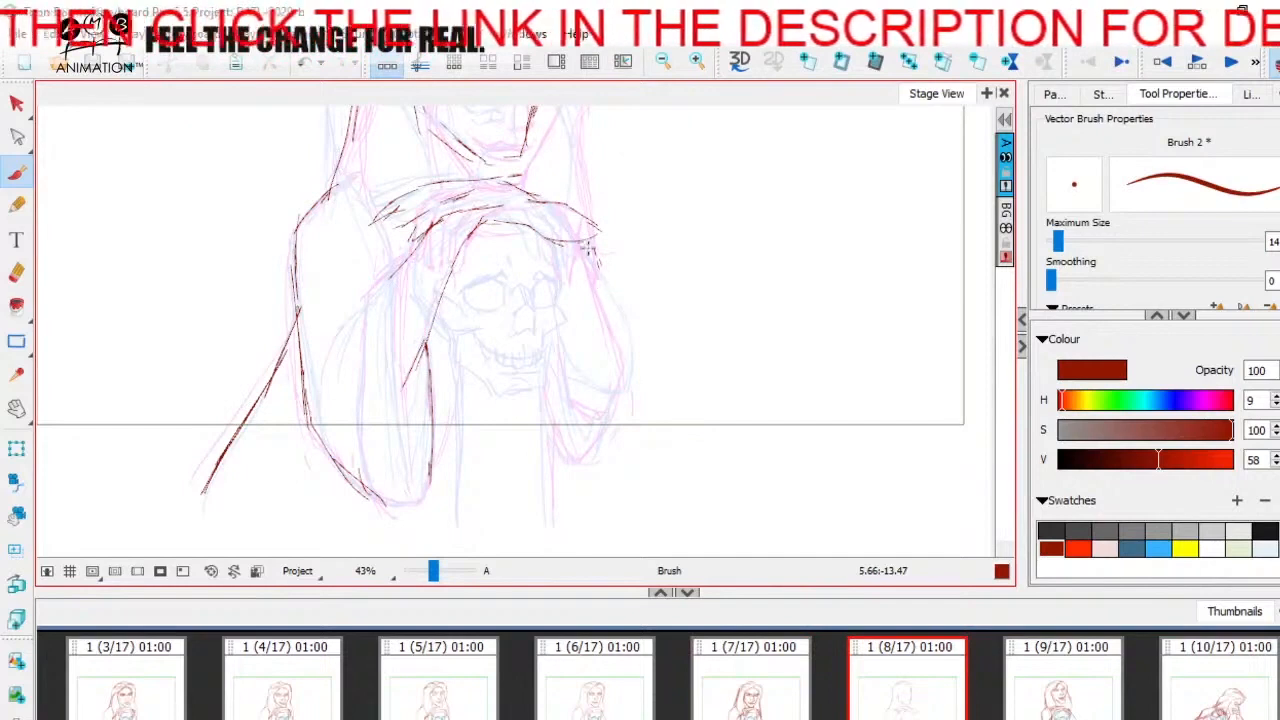
pyautogui.moveTo(590, 248); pyautogui.dragTo(632, 362)
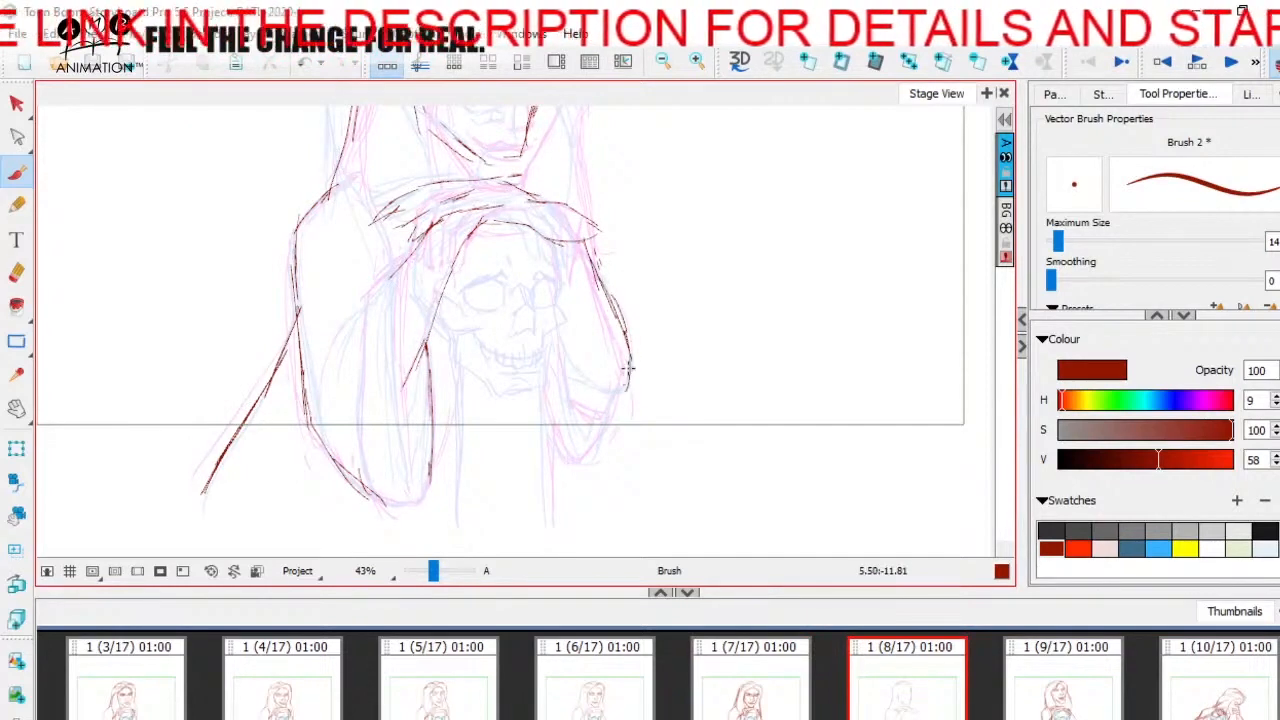
pyautogui.moveTo(555, 377); pyautogui.dragTo(622, 405)
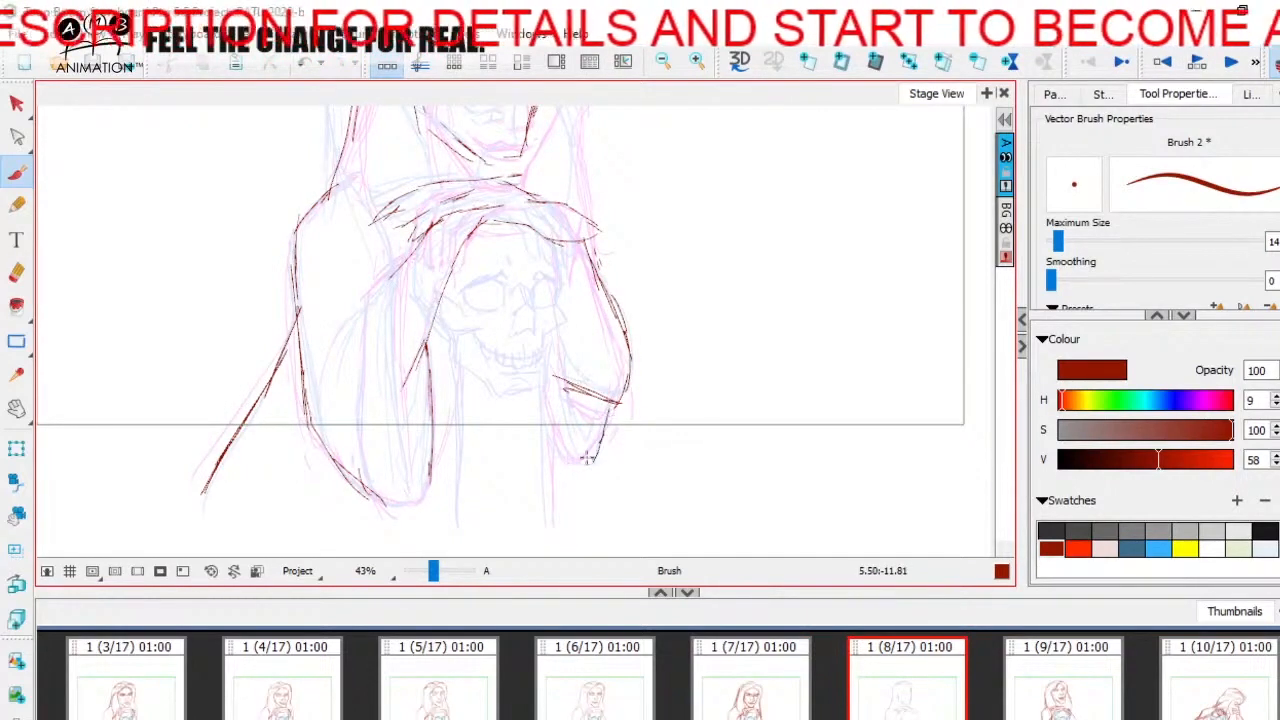
# - Compare with the previous panel and reinforce the hair's outer contour along the left side and crown of the head
pyautogui.scroll(5, 570, 420)
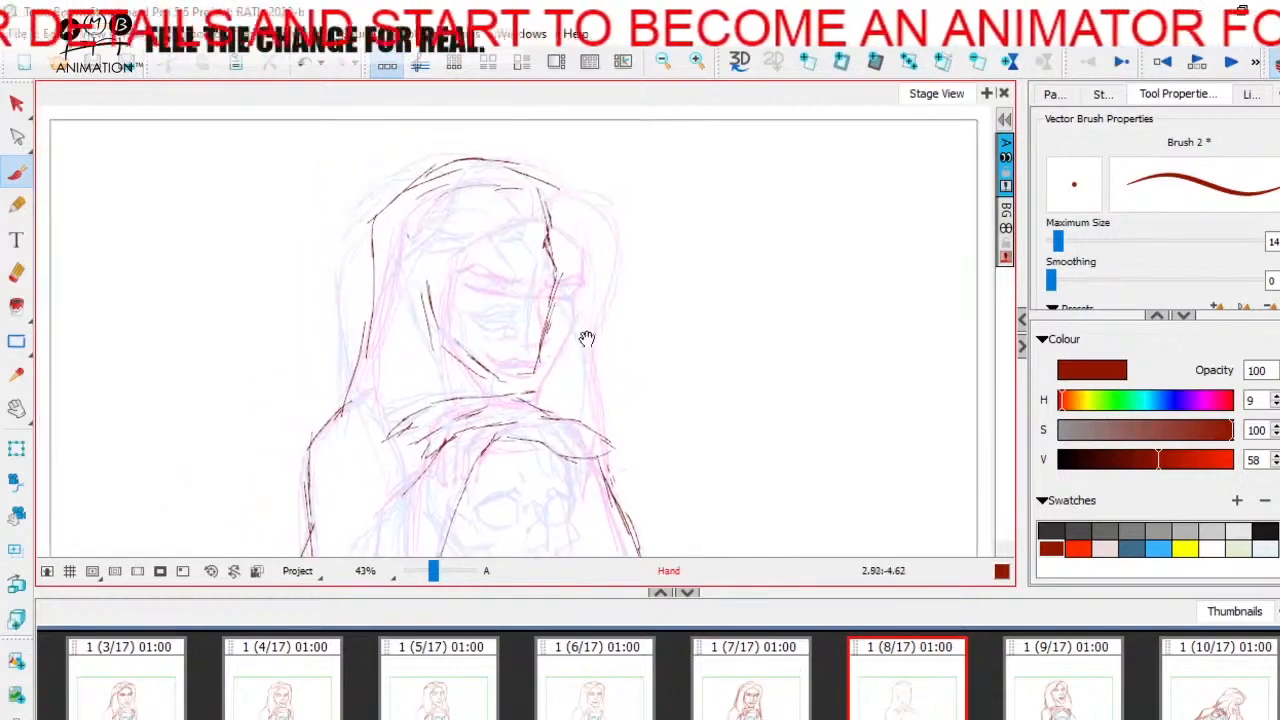
pyautogui.press('Left')
pyautogui.press('Right')
pyautogui.moveTo(374, 250); pyautogui.dragTo(374, 311)
pyautogui.moveTo(374, 248); pyautogui.dragTo(445, 197)
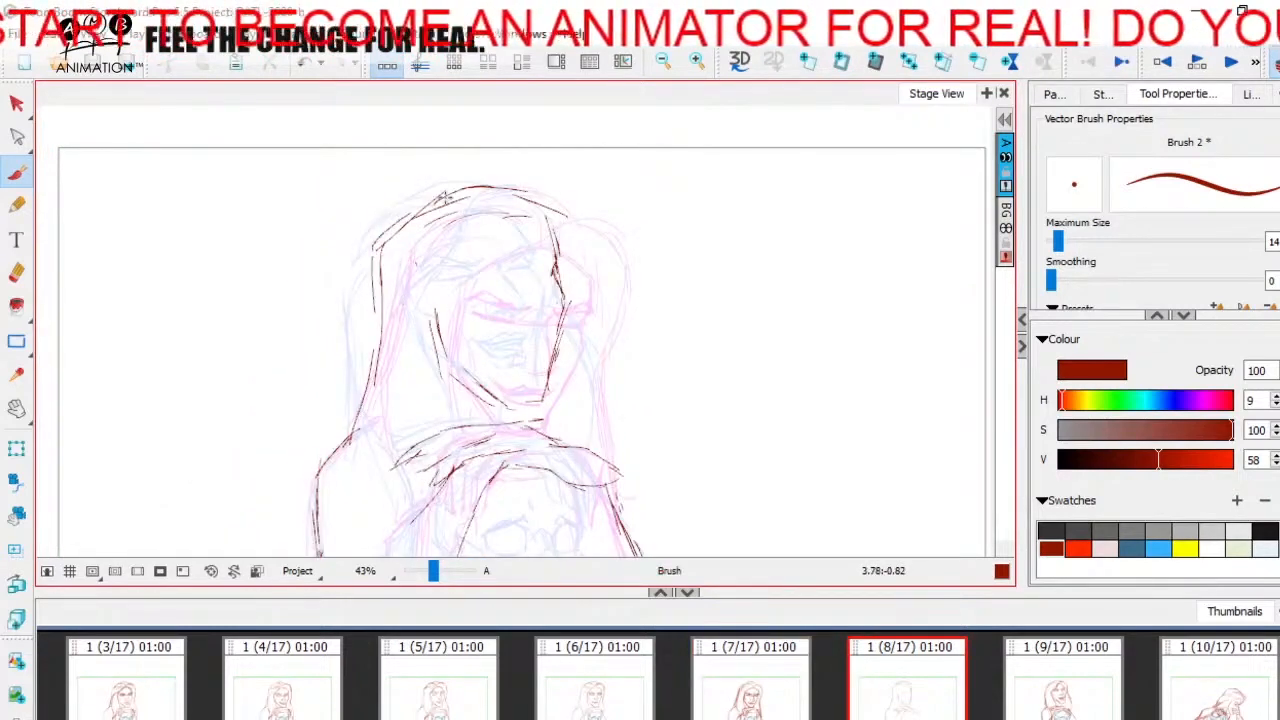
# - Check the pose against the previous panel and turn off onion skinning on panel 8
pyautogui.press('Left')
pyautogui.press('Right')
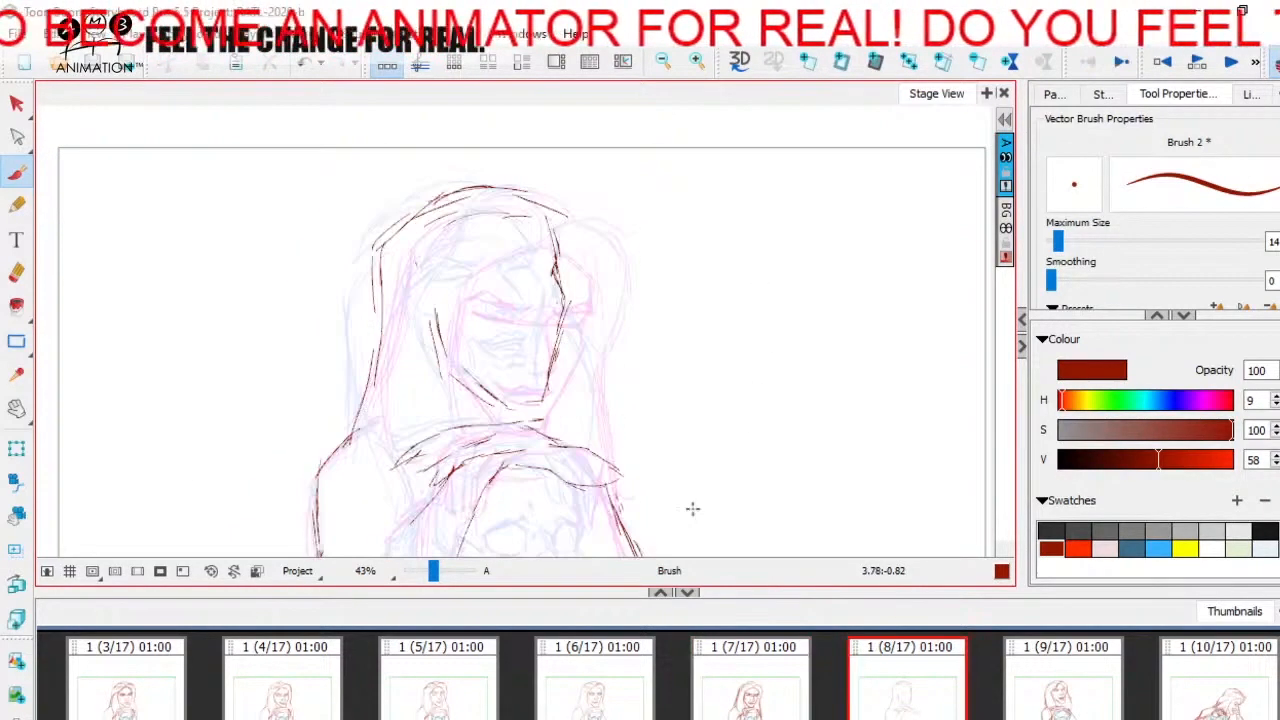
pyautogui.click(850, 693)
pyautogui.click(1277, 66)
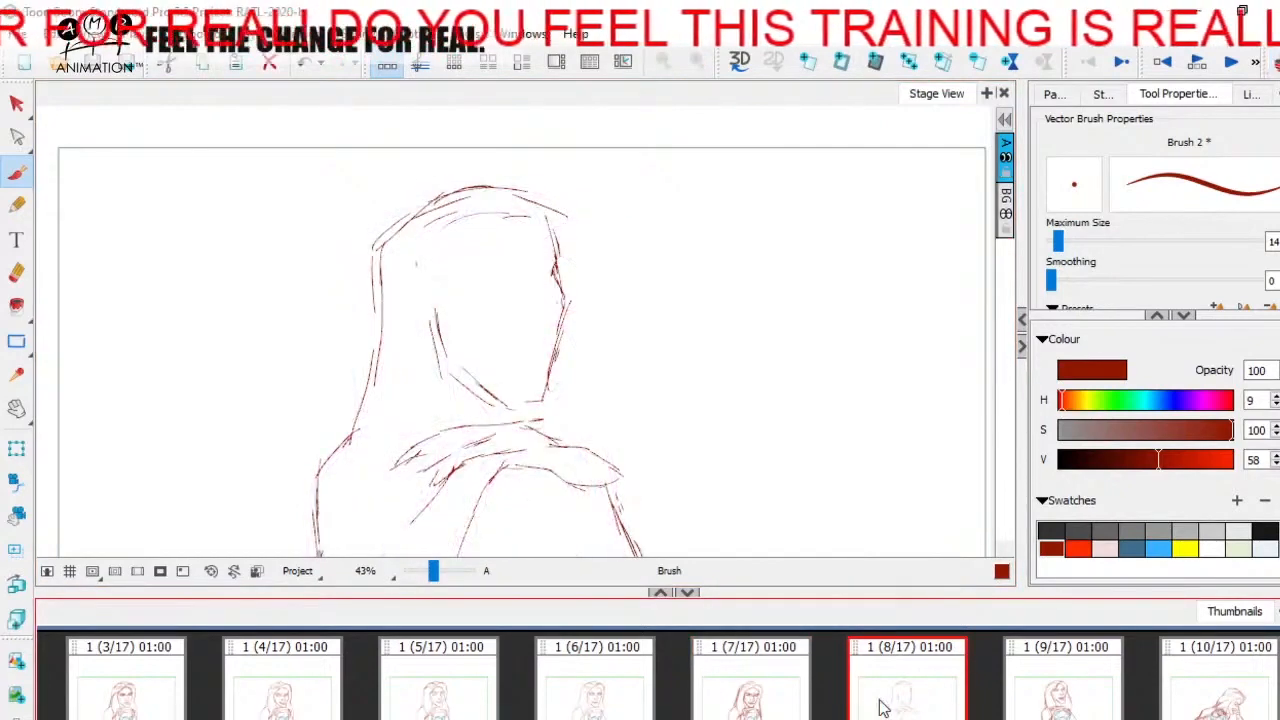
# - Compare the woman's head position and pose across panels 7, 8 and 9
pyautogui.press('Right')
pyautogui.press('Left')
pyautogui.press('Left')
pyautogui.press('Right')
pyautogui.press('Right')
pyautogui.press('Left')
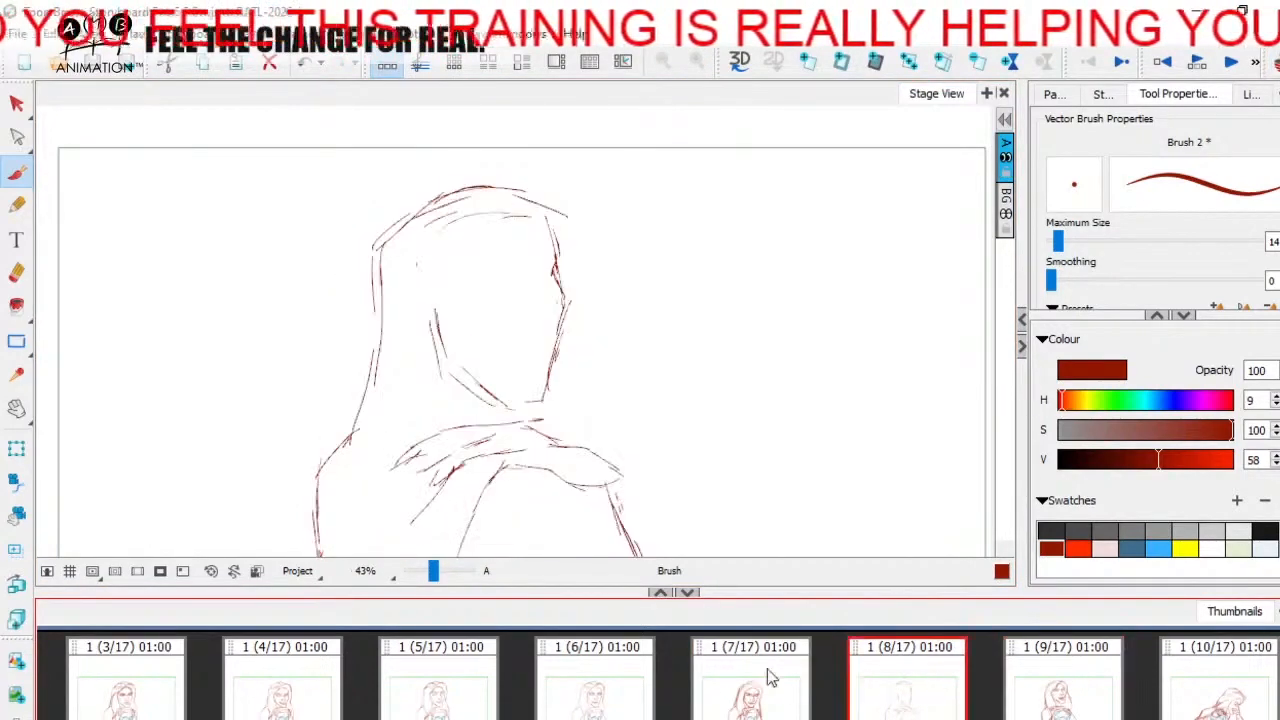
pyautogui.press('Left')
pyautogui.press('Right')
pyautogui.press('Right')
pyautogui.press('Left')
pyautogui.press('Right')
pyautogui.press('Left')
pyautogui.press('Right')
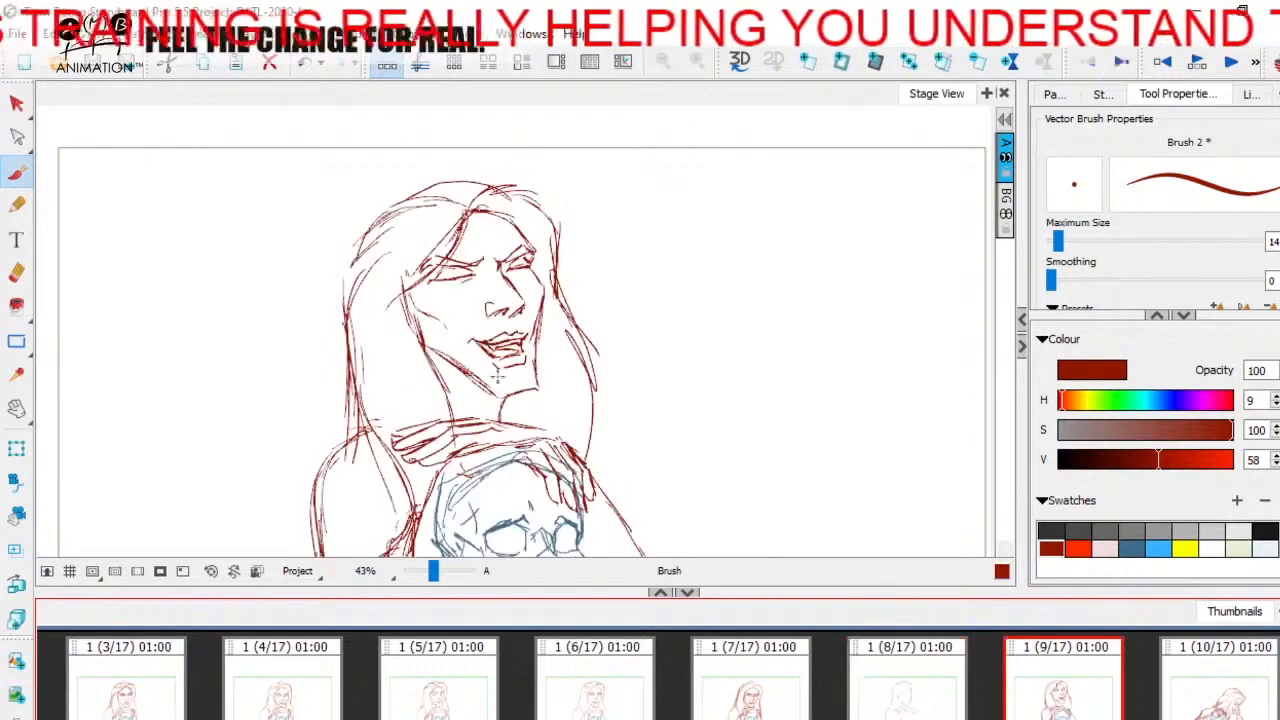
# - Reinforce the near-side jawline on panel 8 from the cheek down to the chin, including the chin's lower edge
pyautogui.press('Left')
pyautogui.moveTo(434, 325); pyautogui.dragTo(441, 362)
pyautogui.moveTo(439, 357); pyautogui.dragTo(513, 402)
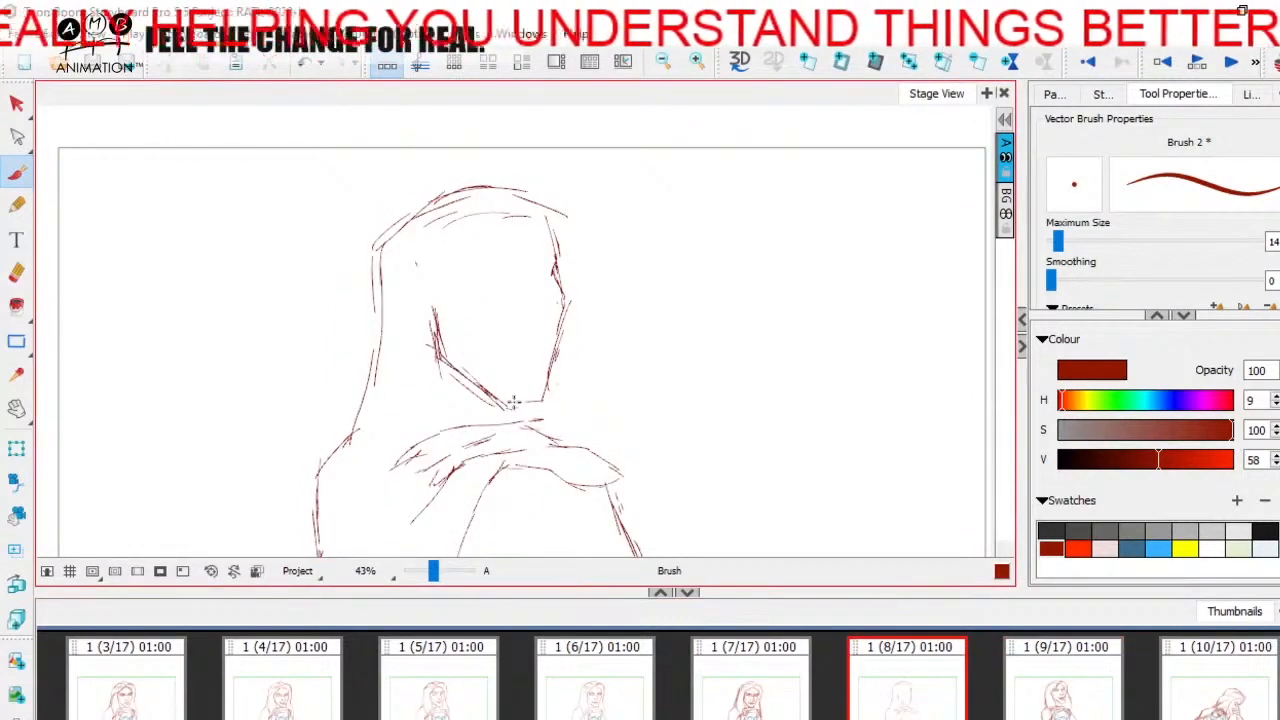
pyautogui.press('Left')
pyautogui.press('Right')
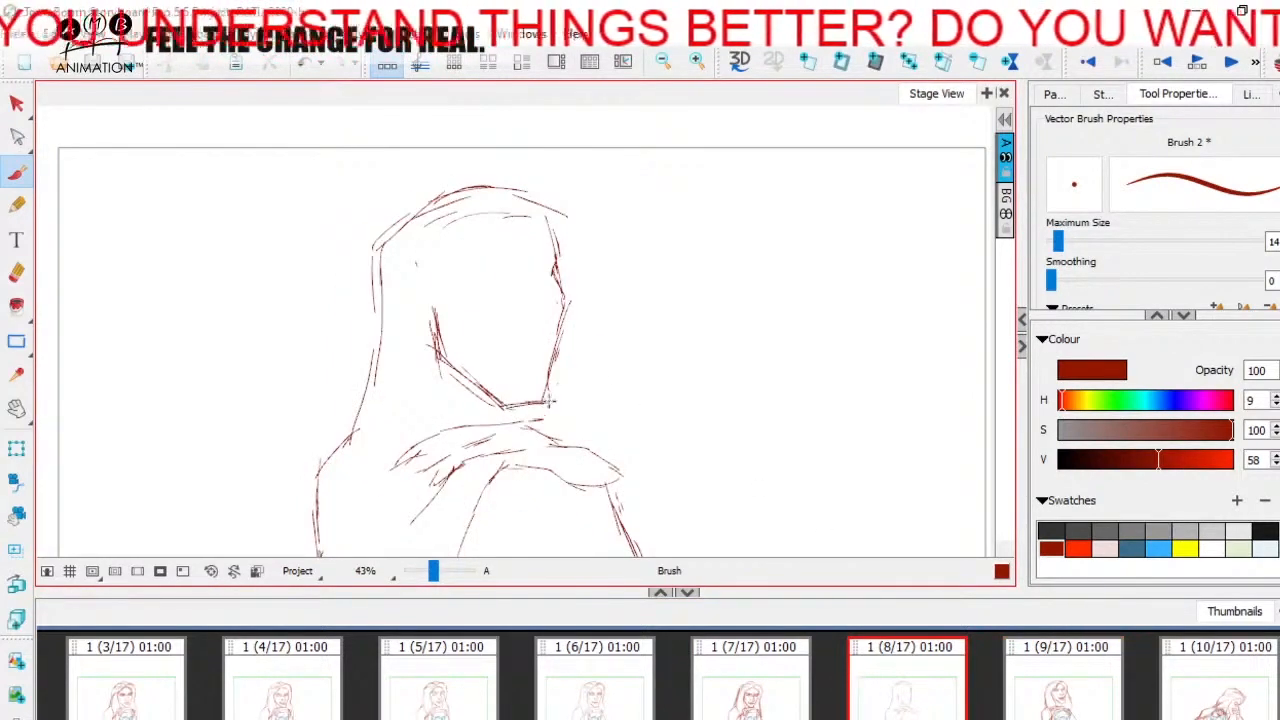
# - Darken the face's far contour from the brow over the cheekbone to the chin, checking it against panel 9
pyautogui.press('Right')
pyautogui.press('Left')
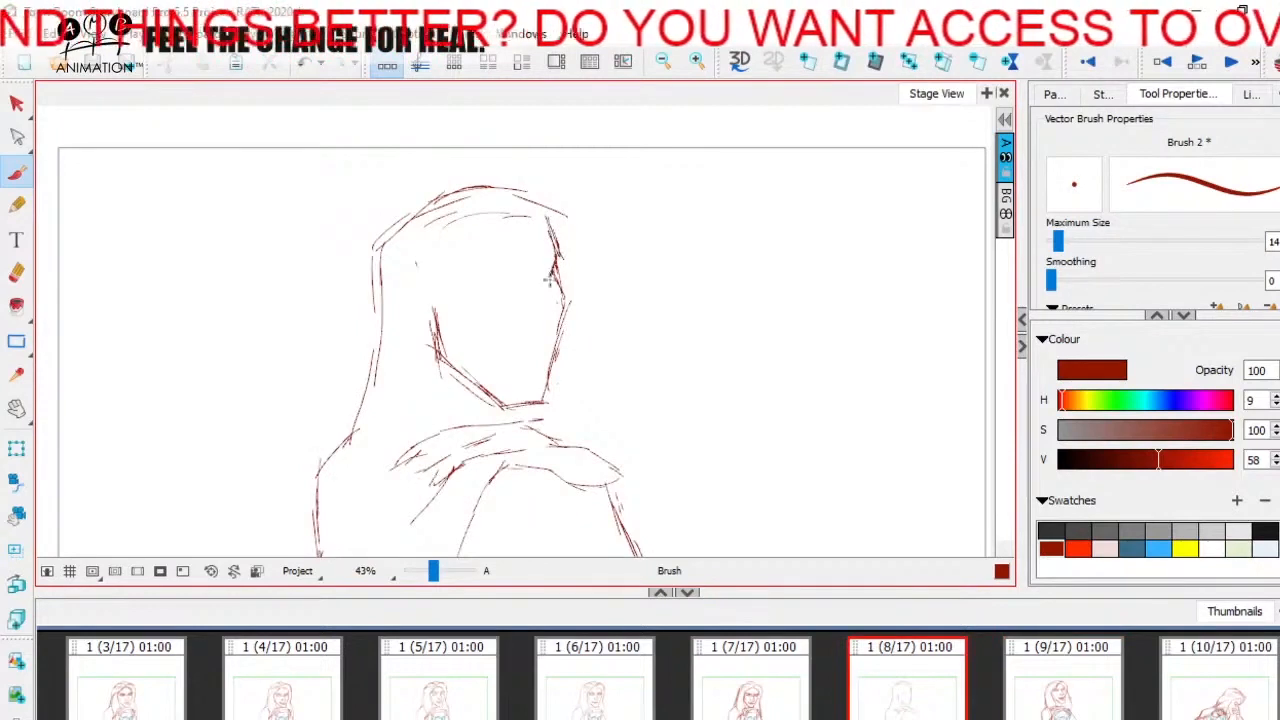
pyautogui.moveTo(566, 290)
pyautogui.mouseDown()
pyautogui.moveTo(556, 366)
pyautogui.moveTo(530, 406)
pyautogui.mouseUp()
pyautogui.press('Right')
pyautogui.press('Left')
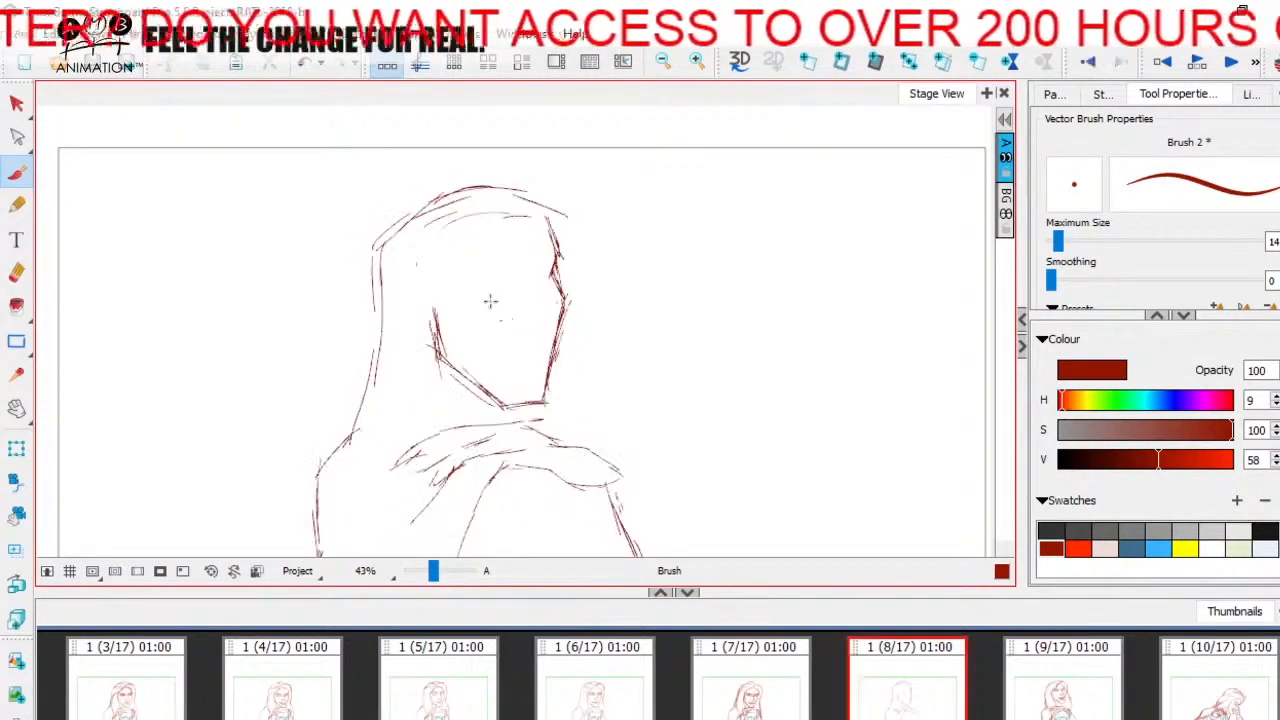
# - Add a slightly sloping eye guideline across the face, reinforced with repeated strokes and checked against panel 9
pyautogui.press('Right')
pyautogui.press('Left')
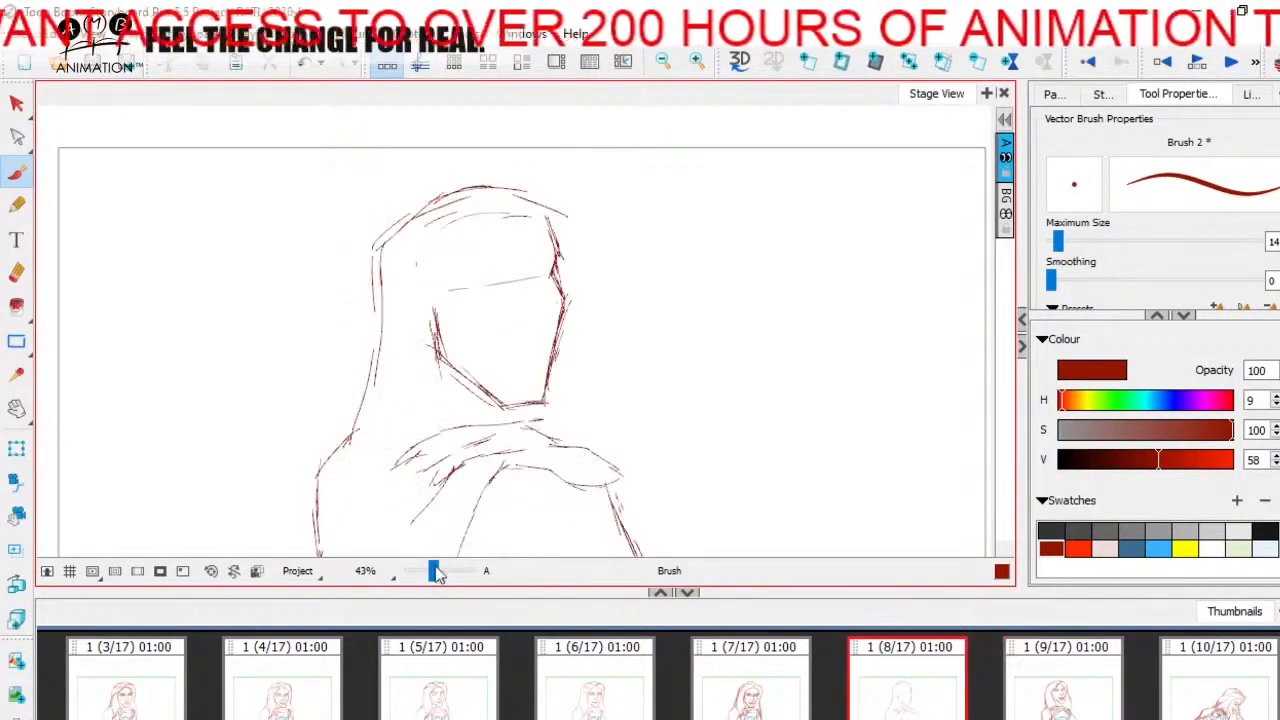
pyautogui.moveTo(435, 569); pyautogui.dragTo(438, 569)
pyautogui.press('Right')
pyautogui.press('Left')
pyautogui.moveTo(476, 270); pyautogui.dragTo(570, 257)
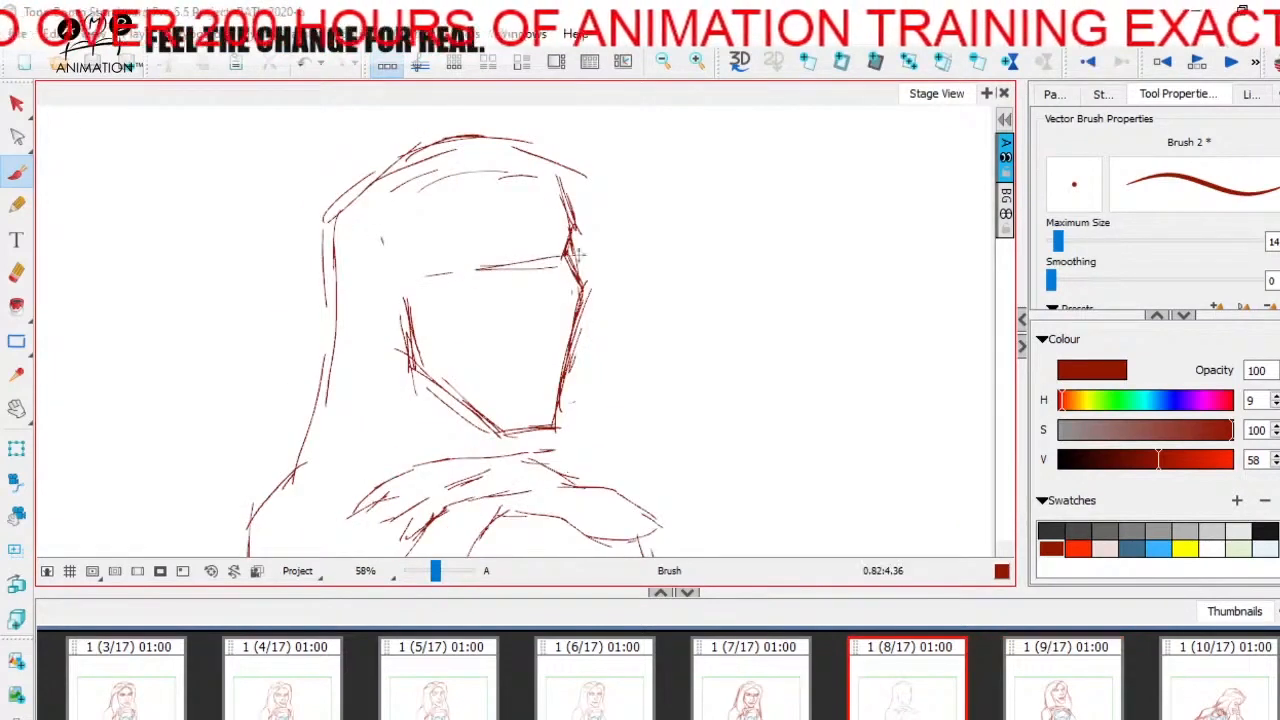
pyautogui.moveTo(421, 271)
pyautogui.mouseDown()
pyautogui.moveTo(573, 257)
pyautogui.moveTo(560, 266)
pyautogui.mouseUp()
pyautogui.press('Right')
pyautogui.press('Left')
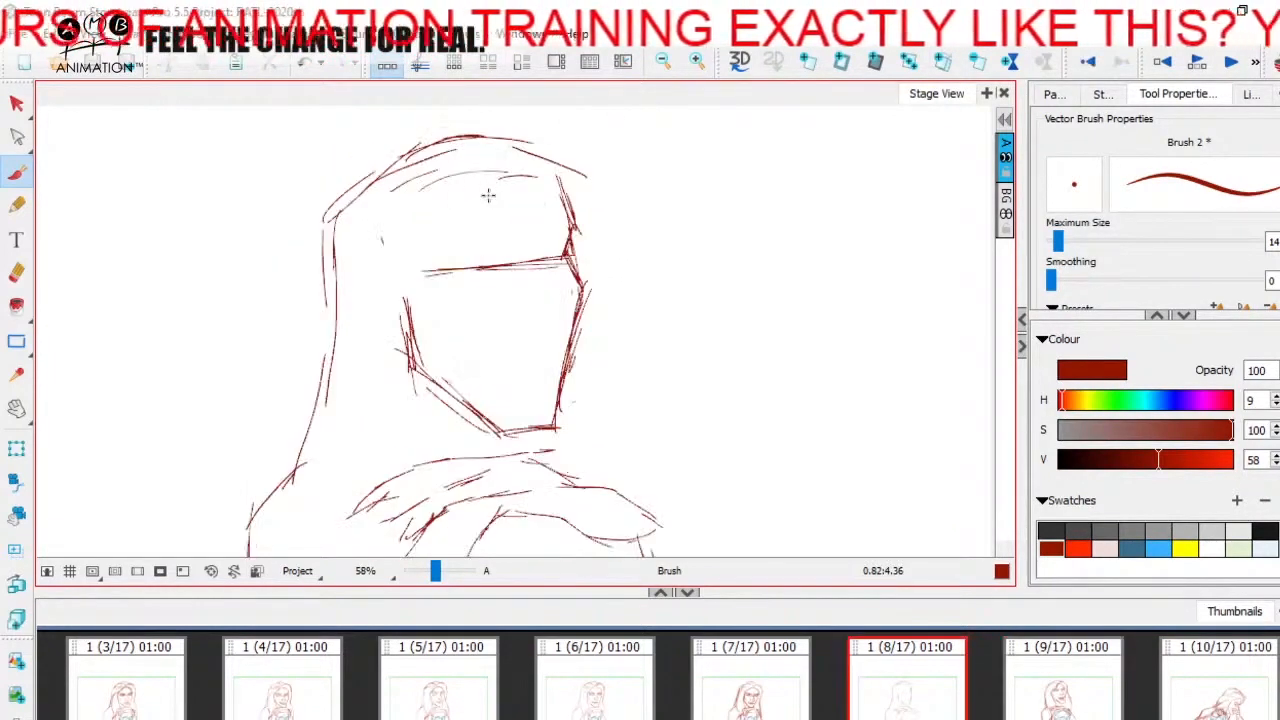
# - Sketch the near-side hairline curving down from the parting across the forehead, using panel 9 as reference
pyautogui.press('Right')
pyautogui.press('Left')
pyautogui.moveTo(488, 183); pyautogui.dragTo(443, 236)
pyautogui.press('Right')
pyautogui.press('Left')
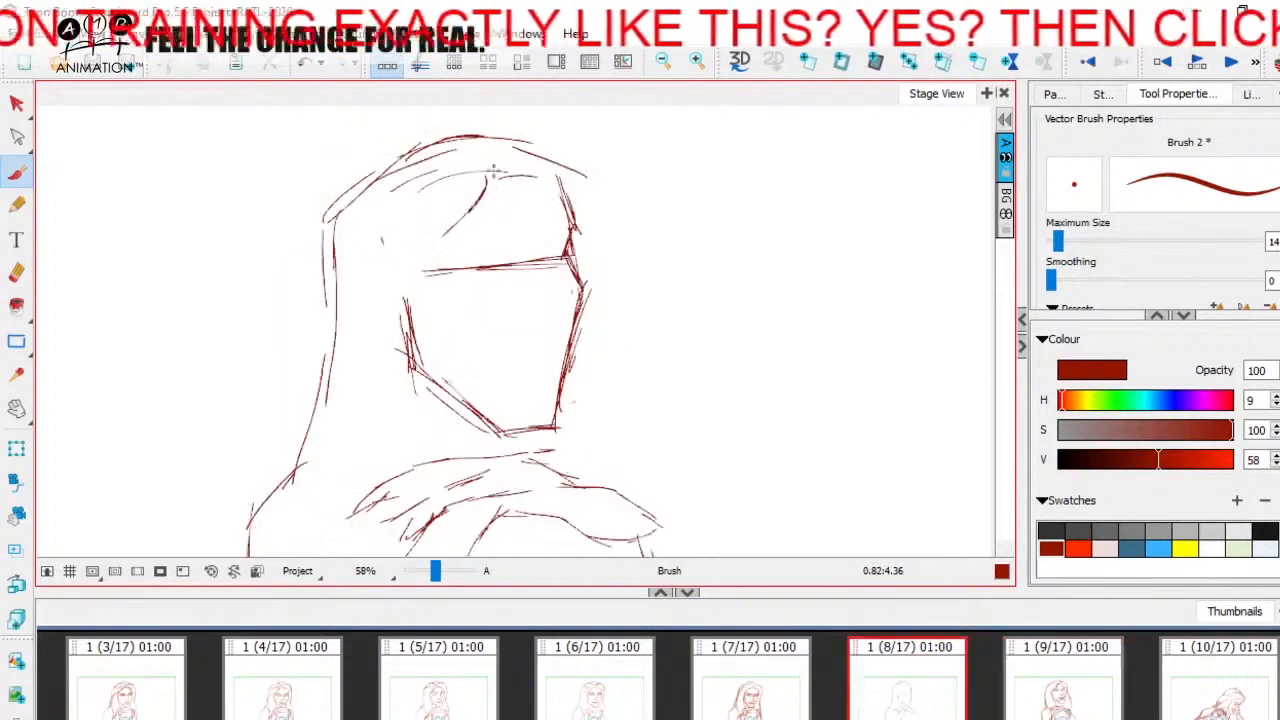
pyautogui.moveTo(494, 166); pyautogui.dragTo(486, 188)
# - Draw the far-side hairline curving from the parting down to the temple, using panel 9 as reference
pyautogui.moveTo(496, 170); pyautogui.dragTo(565, 209)
pyautogui.press('Right')
pyautogui.press('Left')
pyautogui.moveTo(494, 170); pyautogui.dragTo(564, 214)
pyautogui.press('Right')
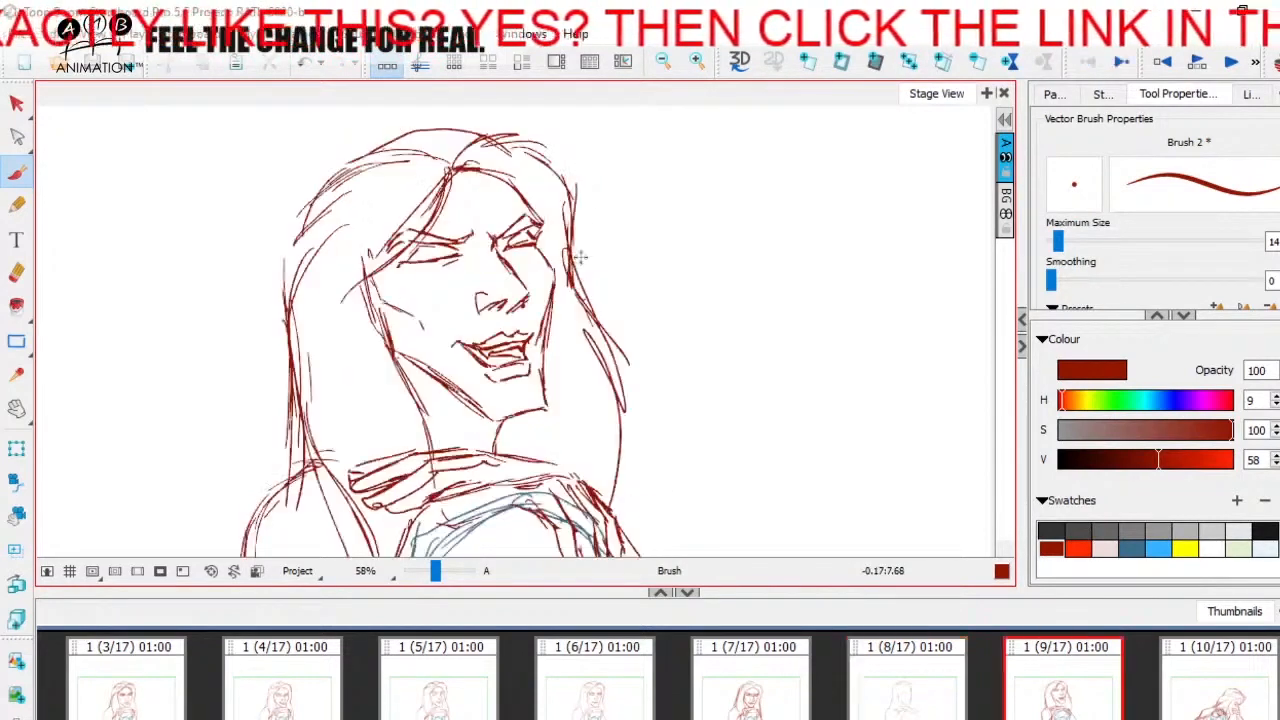
pyautogui.press('Left')
pyautogui.moveTo(500, 172); pyautogui.dragTo(570, 238)
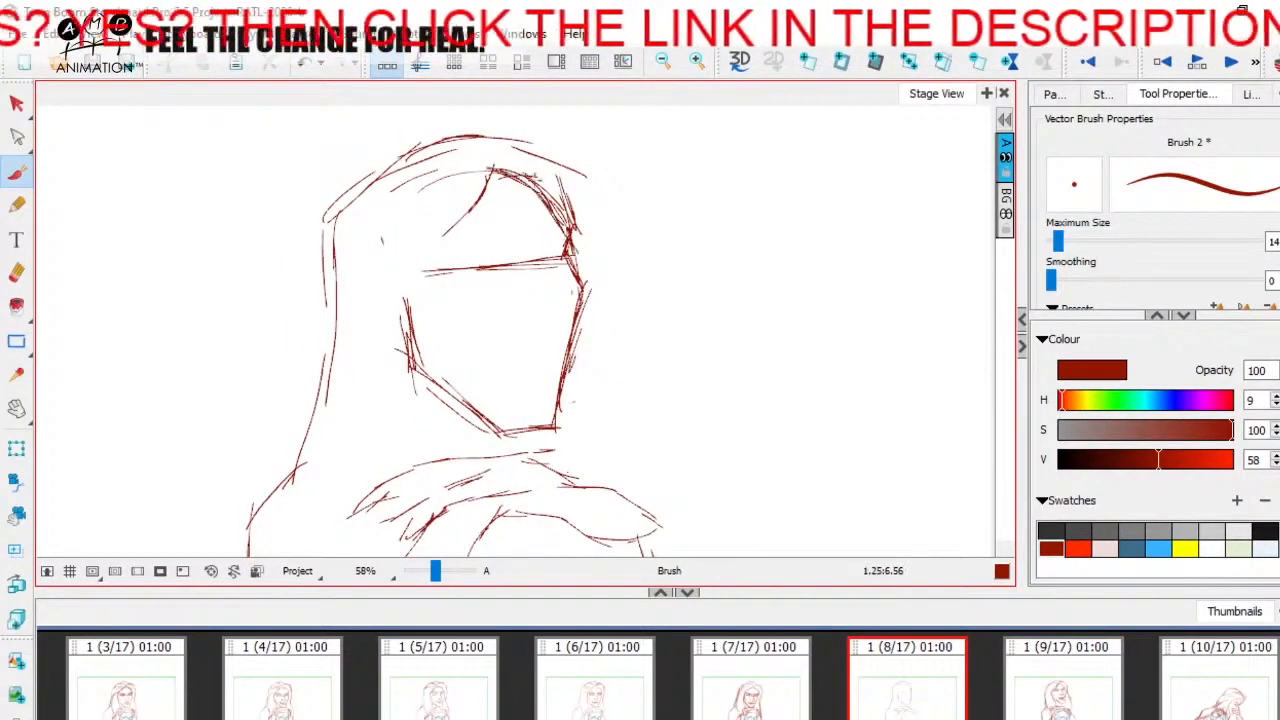
# - Thicken the far-side hairline with repeated strokes from the parting to the brow
pyautogui.press('Right')
pyautogui.press('Left')
pyautogui.moveTo(524, 182); pyautogui.dragTo(574, 238)
pyautogui.moveTo(486, 168)
pyautogui.mouseDown()
pyautogui.moveTo(532, 190)
pyautogui.moveTo(572, 246)
pyautogui.mouseUp()
pyautogui.press('Right')
pyautogui.press('Left')
pyautogui.moveTo(486, 169); pyautogui.dragTo(568, 250)
# - Extend the near-side hairline from the forehead down to the cheek's outer edge, comparing it with panel 9
pyautogui.press('Right')
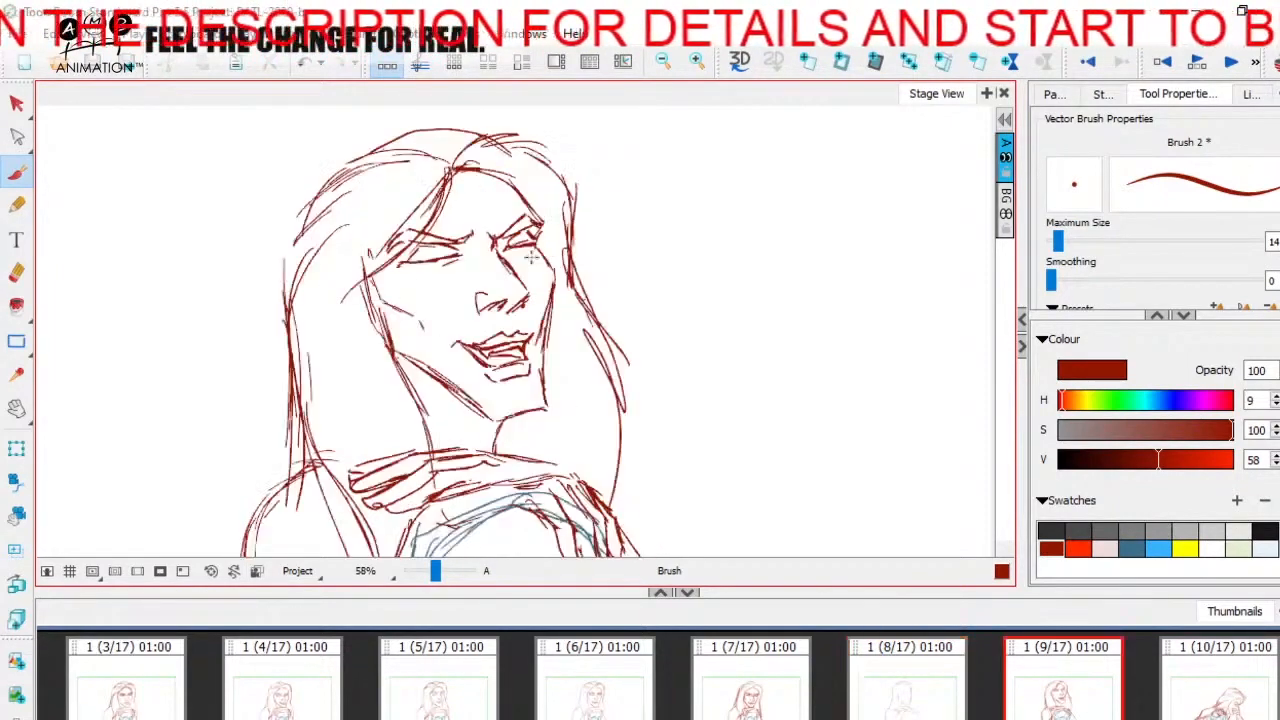
pyautogui.press('Left')
pyautogui.press('Right')
pyautogui.press('Left')
pyautogui.moveTo(470, 205)
pyautogui.mouseDown()
pyautogui.moveTo(386, 298)
pyautogui.moveTo(410, 360)
pyautogui.mouseUp()
pyautogui.press('Right')
pyautogui.press('Left')
pyautogui.press('Right')
pyautogui.press('Left')
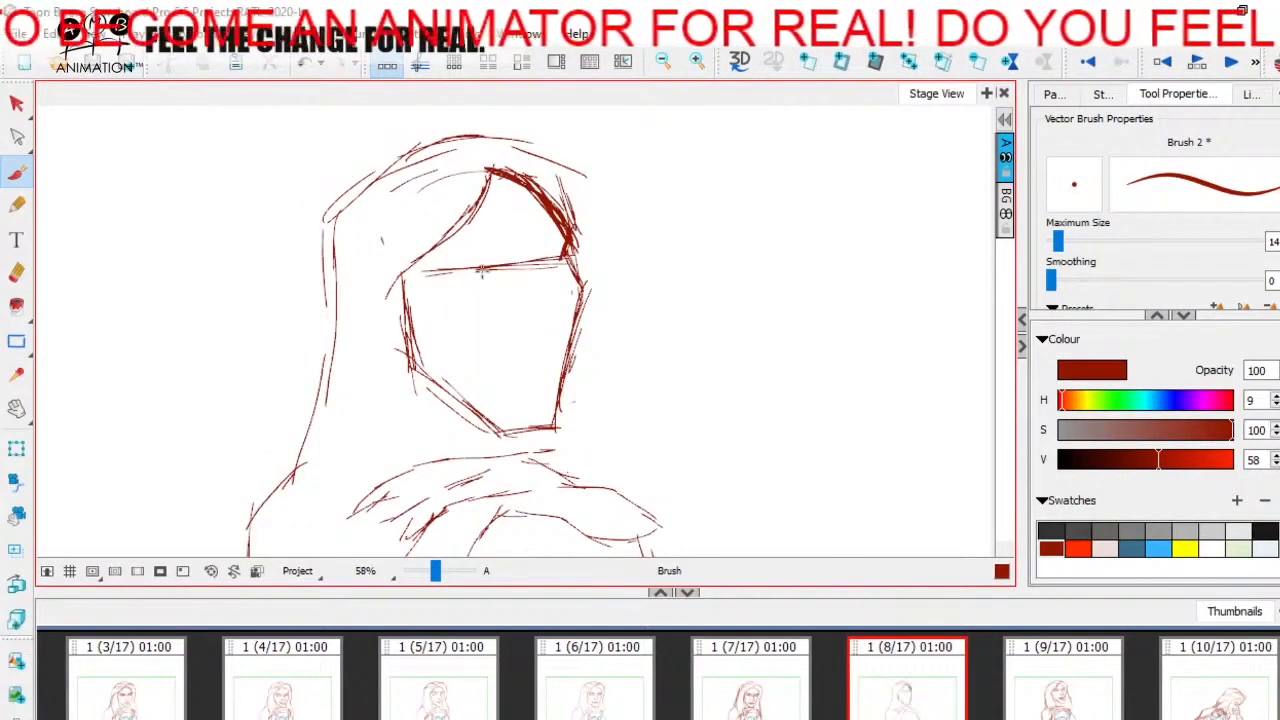
# - Hatch over the forehead area on panel 9 to mark its shape, and undo the hatching
pyautogui.press('Right')
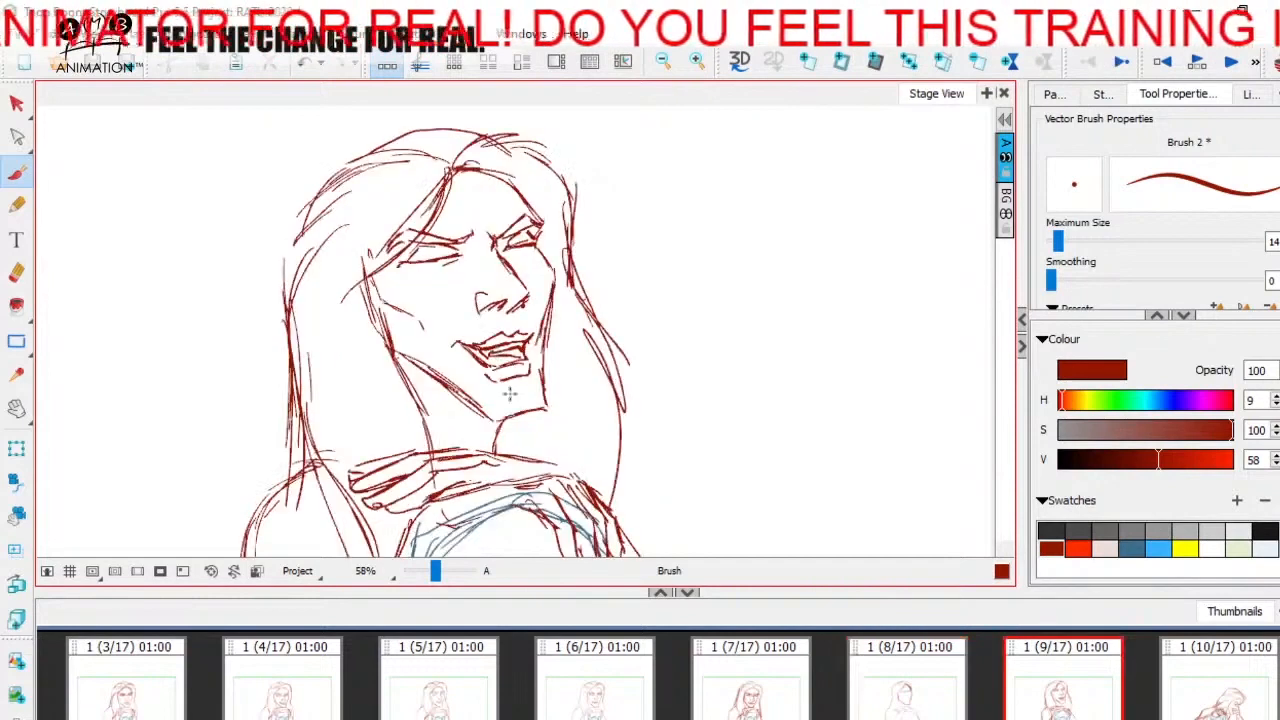
pyautogui.moveTo(446, 168)
pyautogui.mouseDown()
pyautogui.moveTo(476, 172)
pyautogui.moveTo(535, 240)
pyautogui.moveTo(490, 244)
pyautogui.moveTo(542, 226)
pyautogui.moveTo(496, 186)
pyautogui.moveTo(496, 202)
pyautogui.moveTo(454, 236)
pyautogui.moveTo(548, 222)
pyautogui.mouseUp()
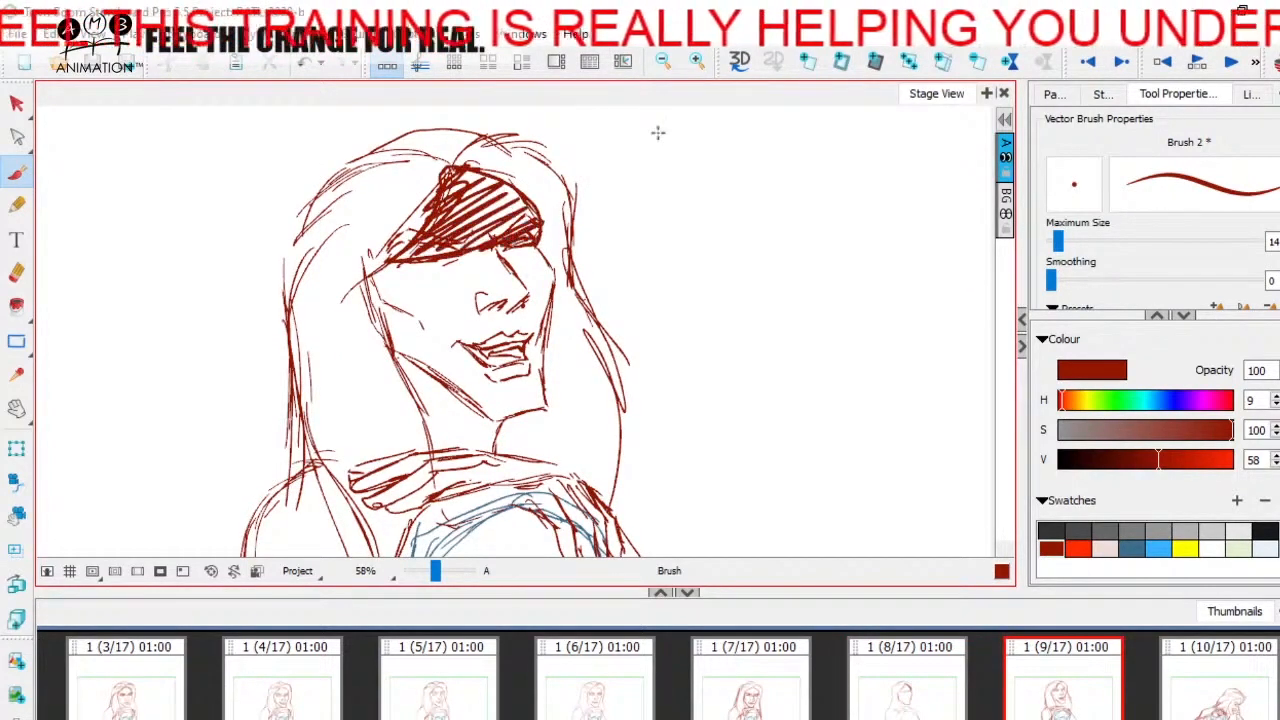
pyautogui.hotkey('ctrl', 'z')
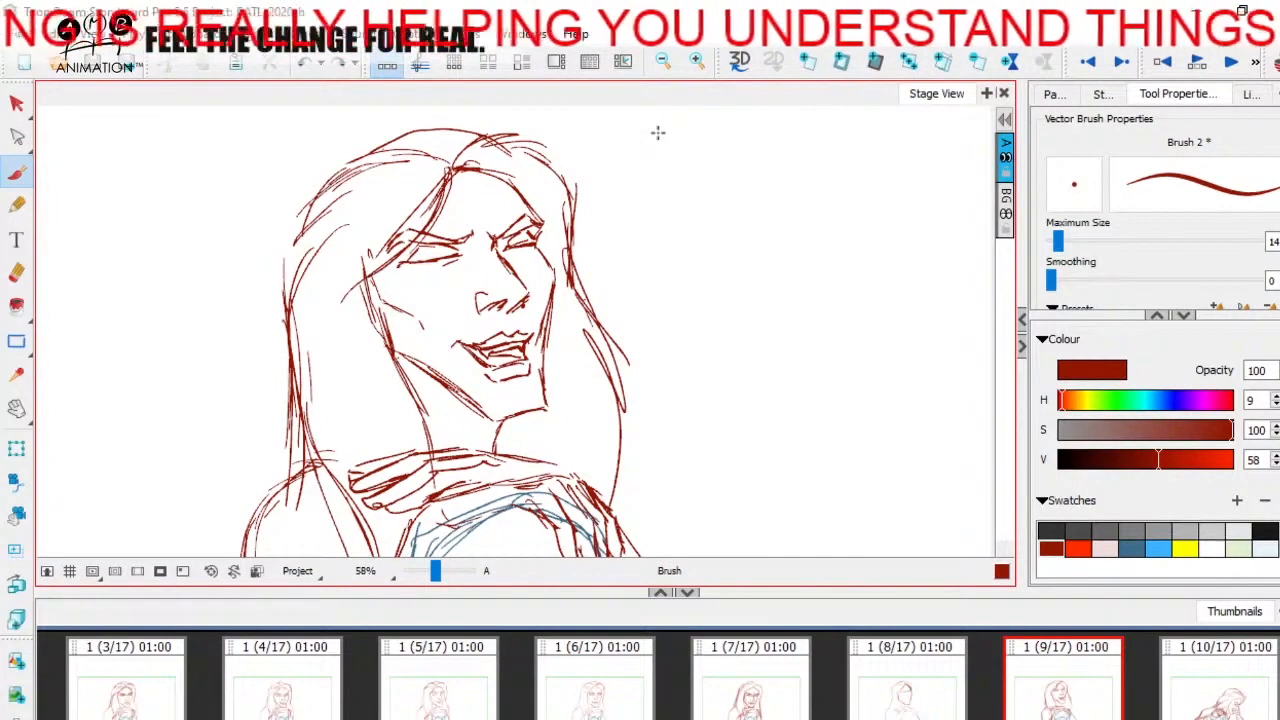
# - Compare the forehead with the neighbouring panels and thin panel 8's heavy far-side hairline with the Eraser
pyautogui.press('Left')
pyautogui.press('Right')
pyautogui.press('Left')
pyautogui.press('Left')
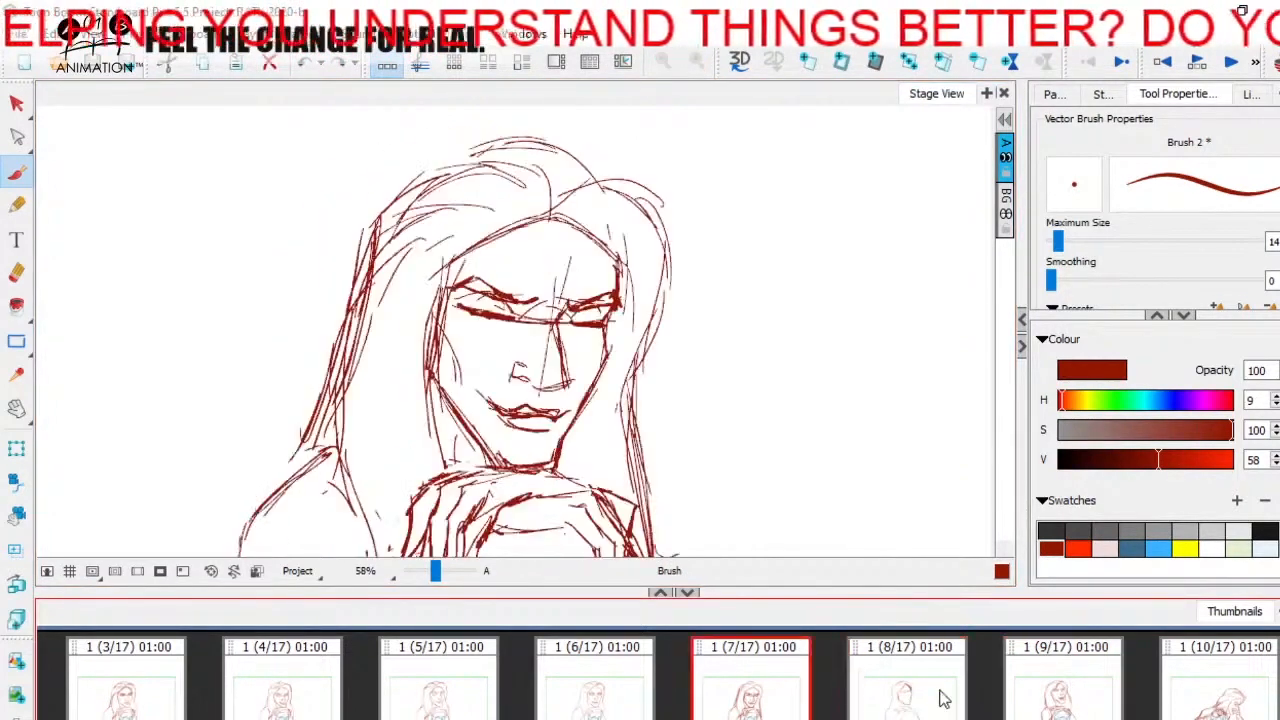
pyautogui.press('Right')
pyautogui.click(17, 273)
pyautogui.press('Left')
pyautogui.press('Right')
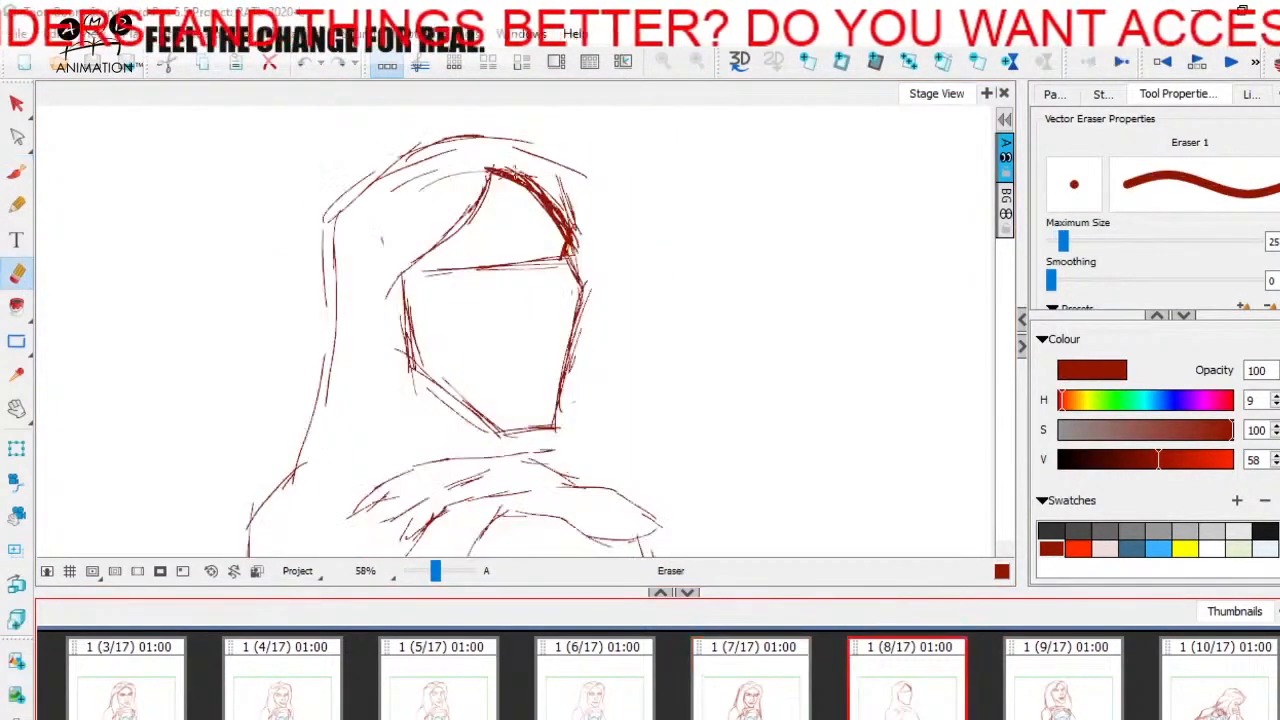
pyautogui.moveTo(537, 197); pyautogui.dragTo(556, 236)
pyautogui.moveTo(513, 167); pyautogui.dragTo(568, 224)
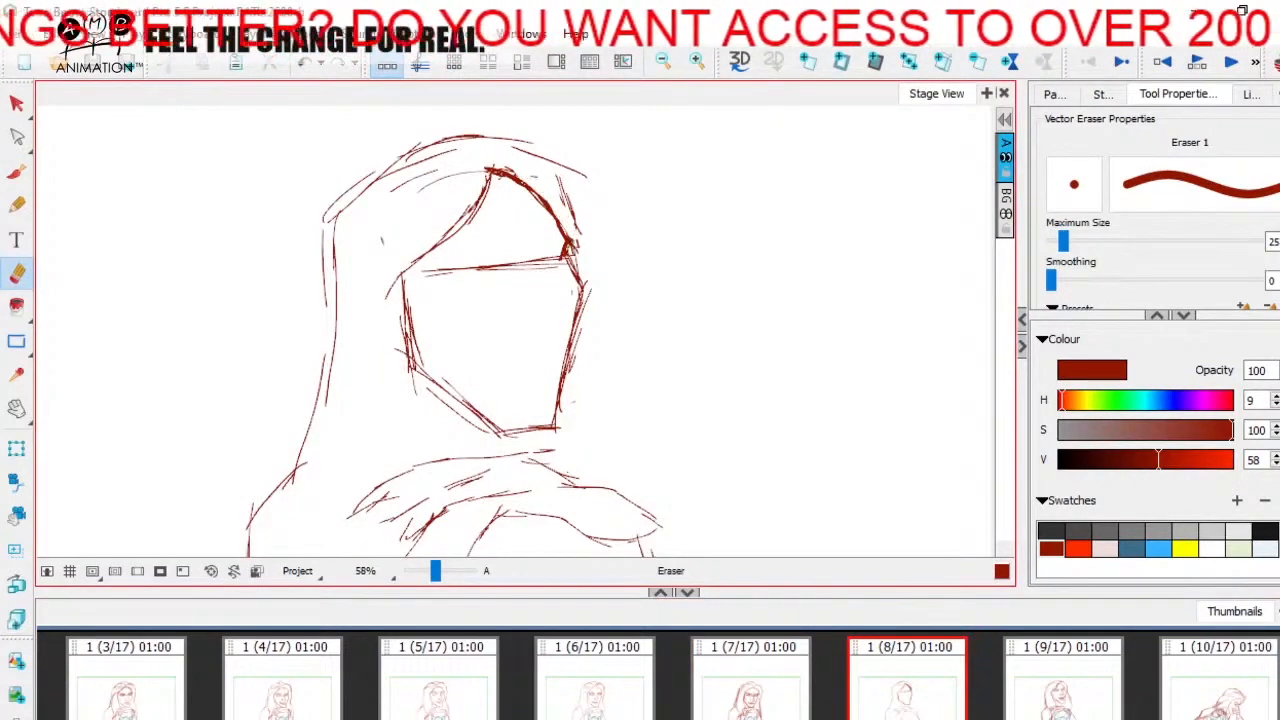
# - Check panels 7 and 9 and strengthen the far contour between the brow and the cheekbone on panel 8
pyautogui.click(17, 173)
pyautogui.press('Left')
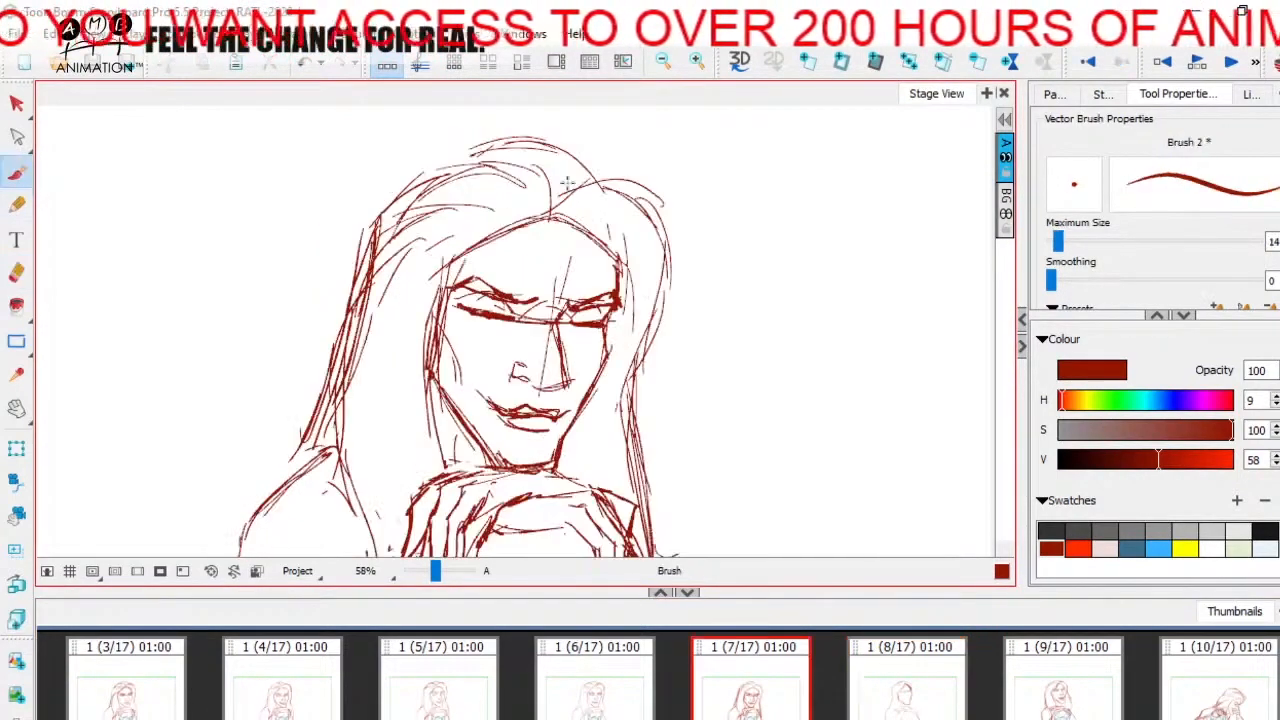
pyautogui.press('Right')
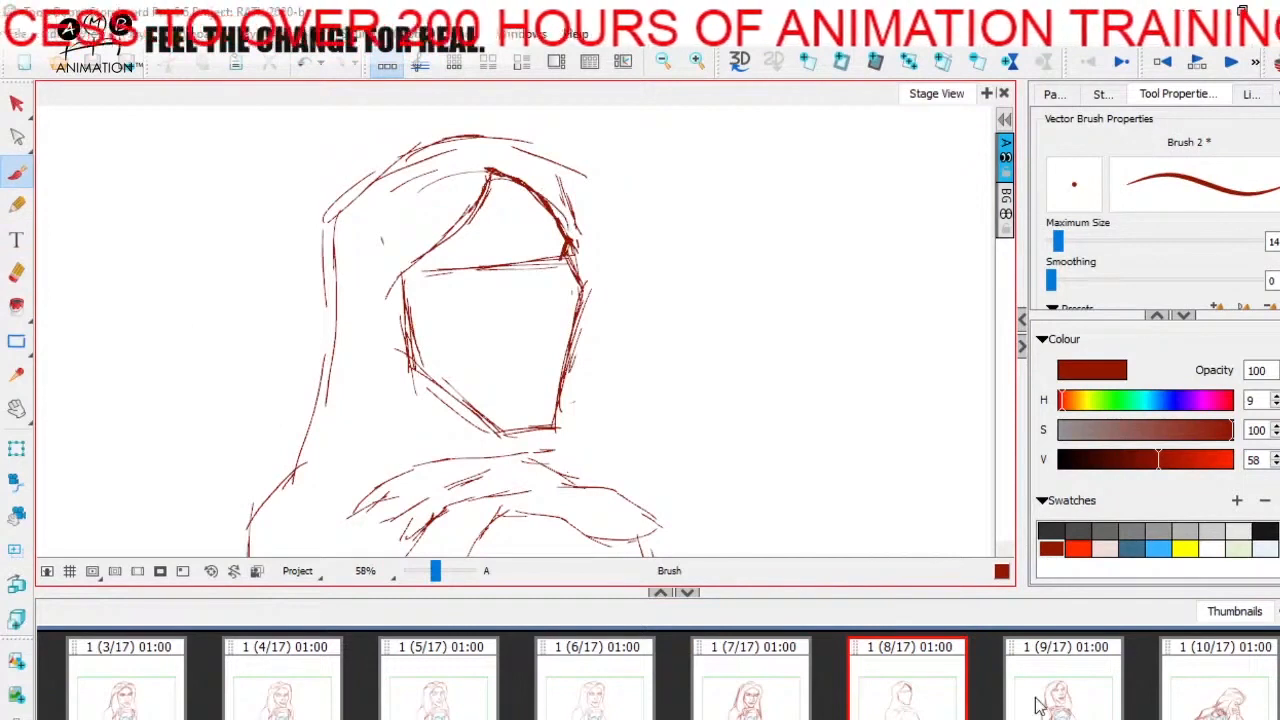
pyautogui.press('Right')
pyautogui.press('Left')
pyautogui.press('Right')
pyautogui.press('Left')
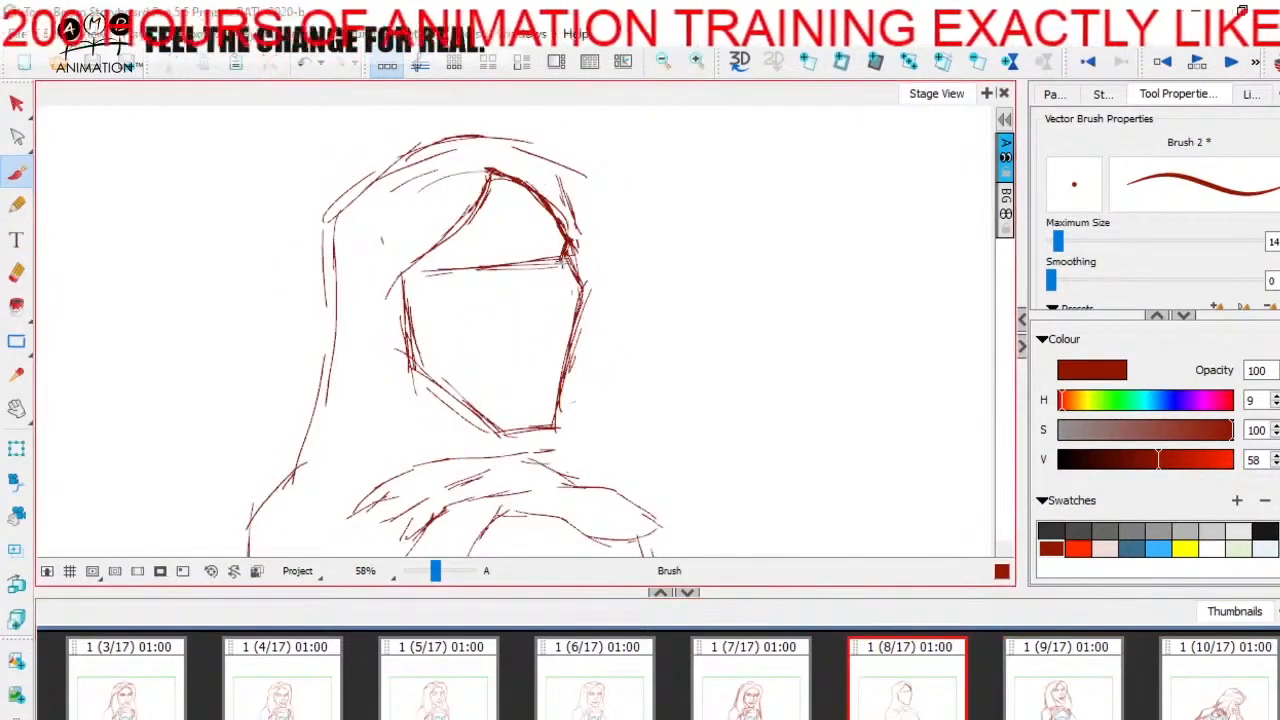
pyautogui.press('Right')
pyautogui.press('Left')
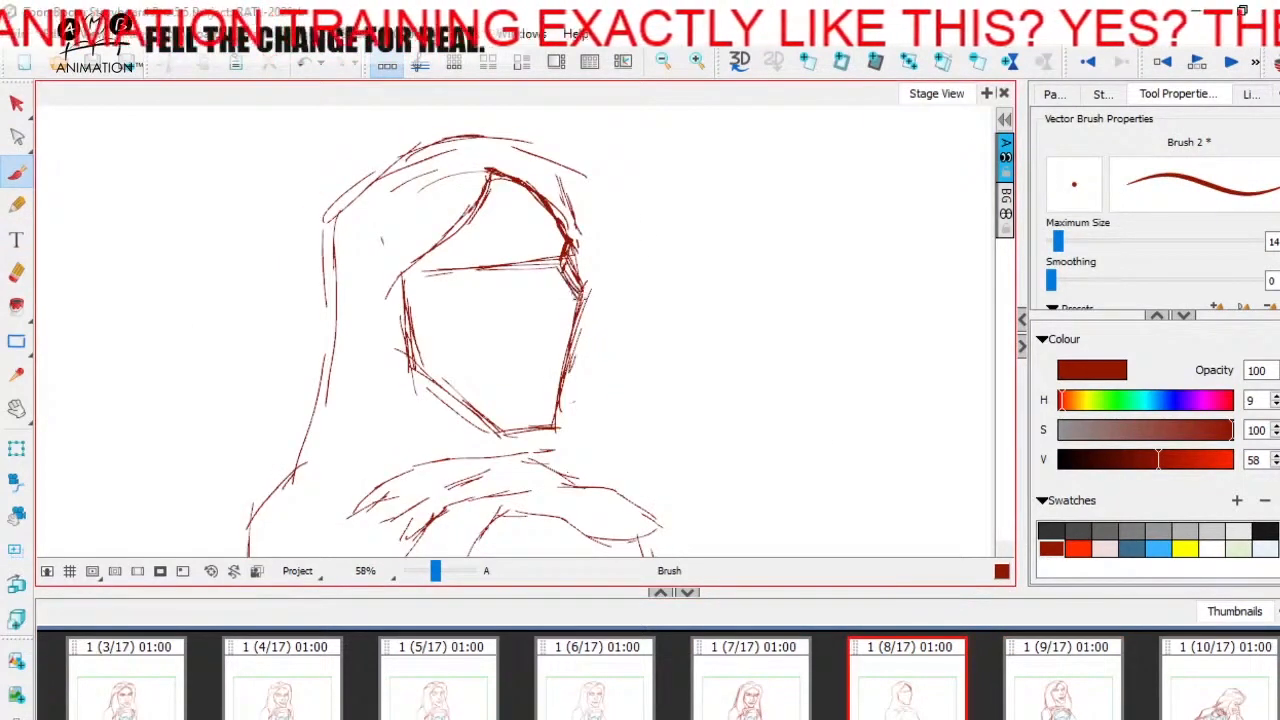
# - Erase the stray strokes around the far eye socket and the middle of the eye guideline
pyautogui.click(16, 272)
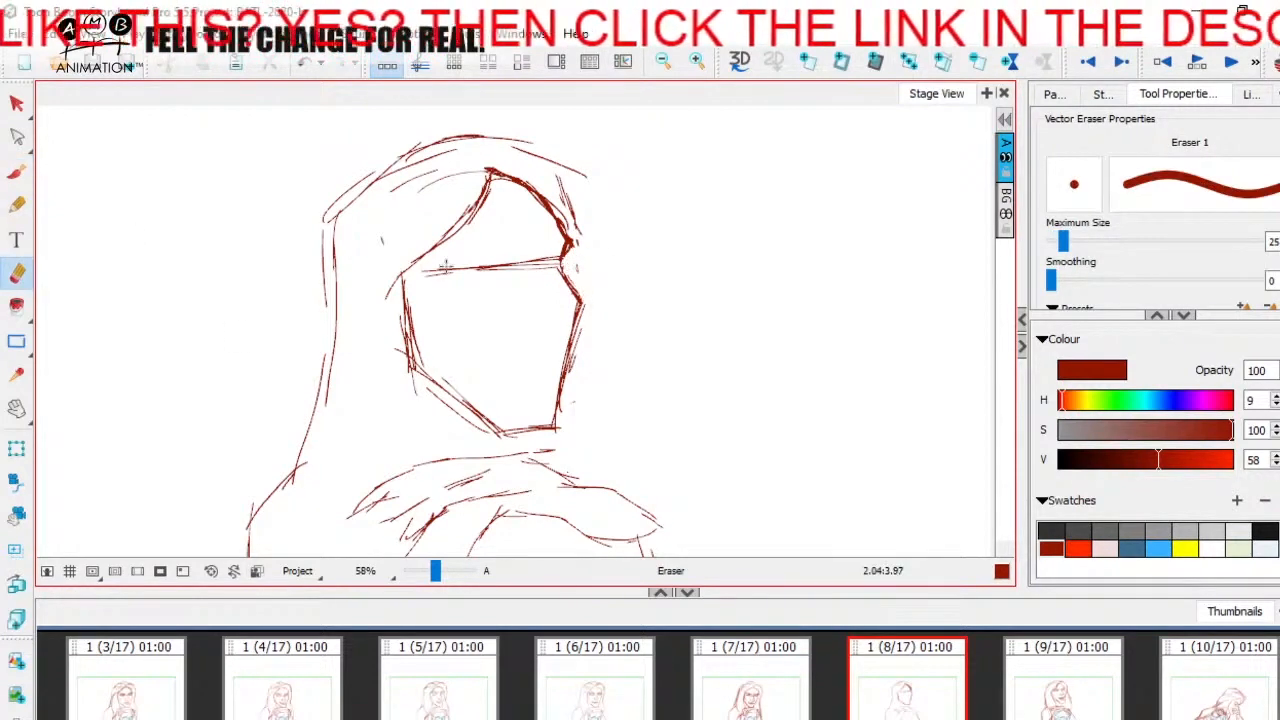
pyautogui.moveTo(445, 266); pyautogui.dragTo(549, 256)
# - Compare with the neighbouring panels and brush a firmer far eye-socket contour below the brow
pyautogui.hotkey('alt', 'b')
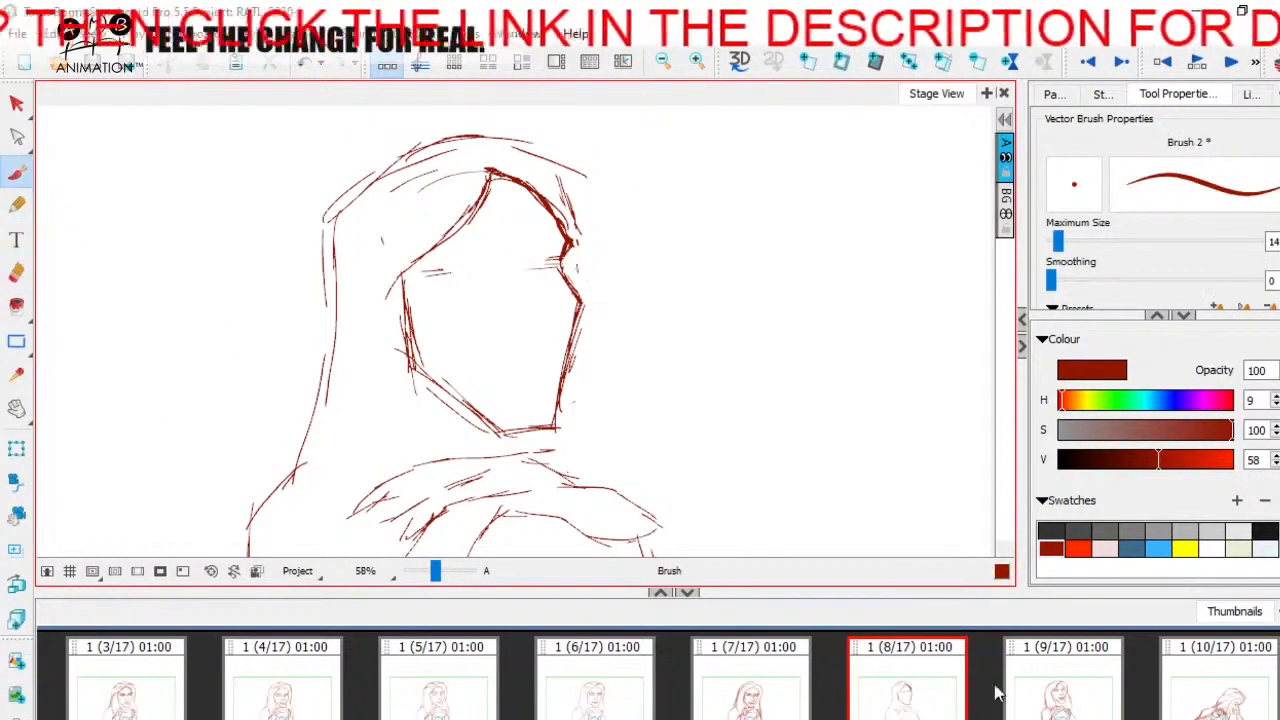
pyautogui.click(1020, 662)
pyautogui.press('Left')
pyautogui.press('Right')
pyautogui.press('Left')
pyautogui.moveTo(570, 247); pyautogui.dragTo(566, 270)
pyautogui.press('Right')
pyautogui.press('Left')
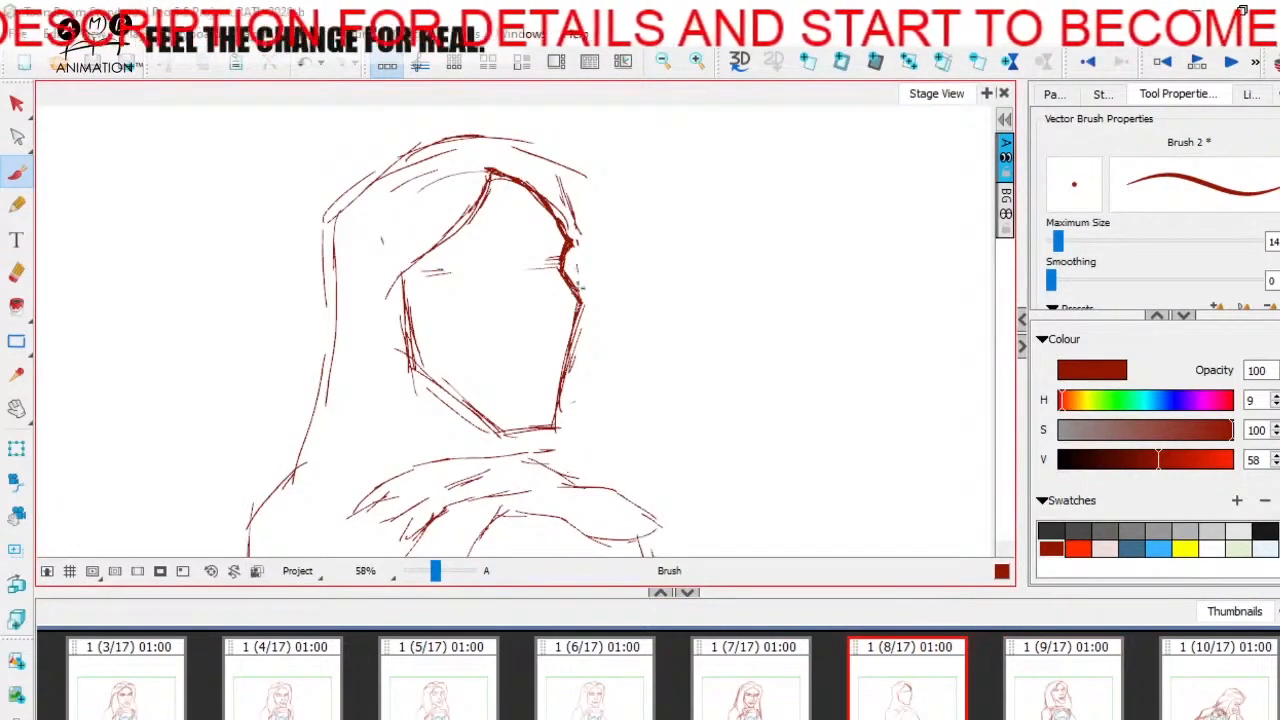
# - Reinforce the far cheek contour from the cheekbone down toward the chin, checking it against panel 9
pyautogui.press('Right')
pyautogui.press('Left')
pyautogui.moveTo(572, 308); pyautogui.dragTo(568, 340)
pyautogui.press('Right')
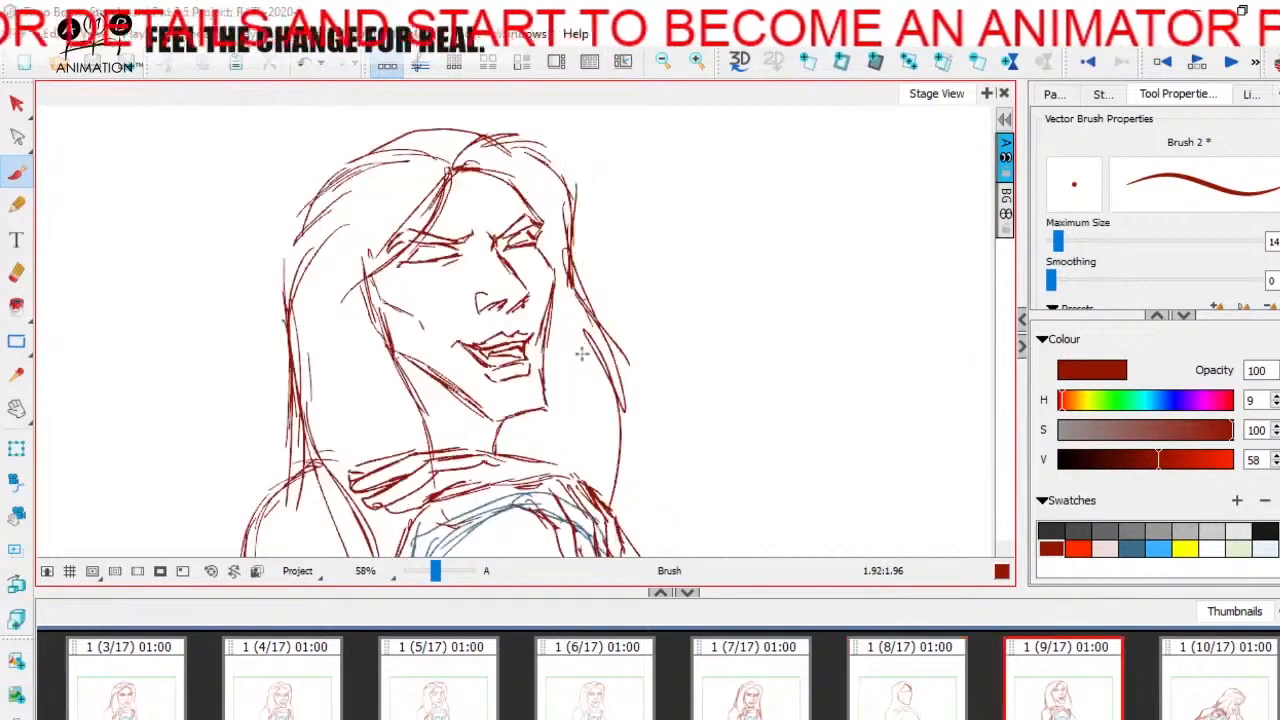
pyautogui.press('Left')
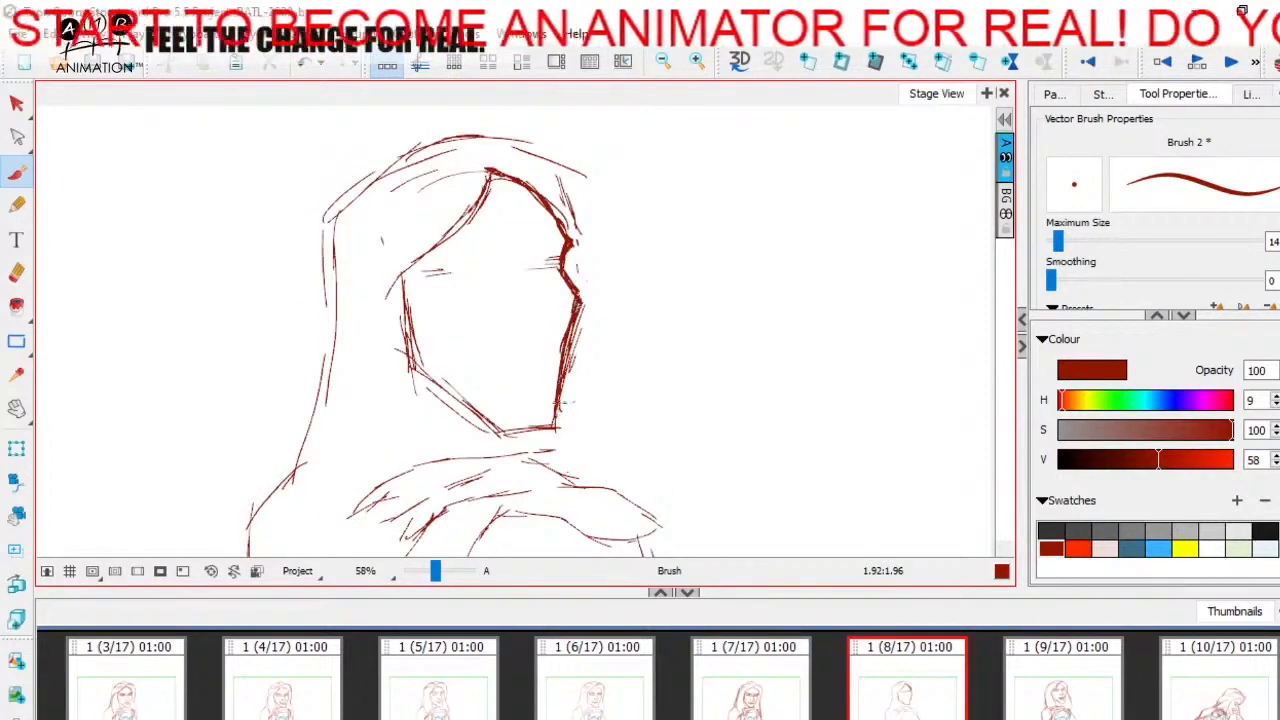
pyautogui.press('Right')
pyautogui.press('Left')
# - Erase the stray strokes outside the far cheek contour and the doubled lines along the near-side jaw
pyautogui.click(20, 276)
pyautogui.press('Right')
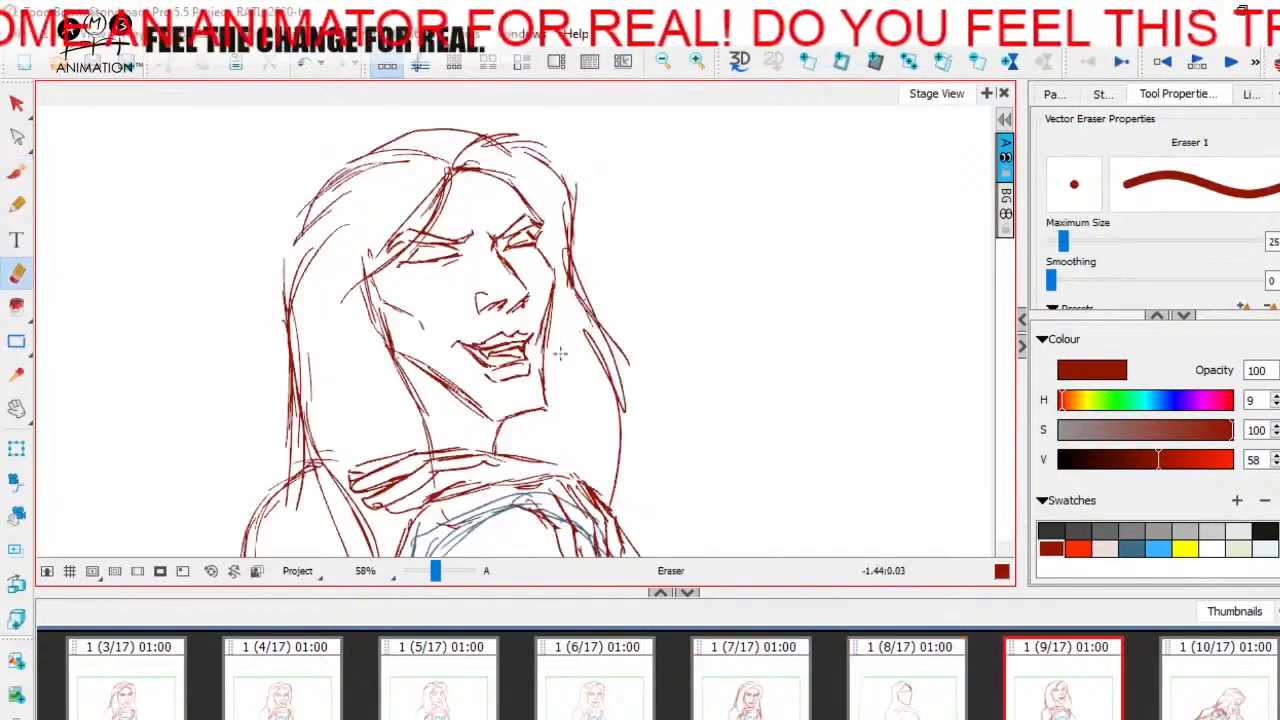
pyautogui.press('Left')
pyautogui.moveTo(582, 320)
pyautogui.mouseDown()
pyautogui.moveTo(585, 303)
pyautogui.moveTo(570, 430)
pyautogui.mouseUp()
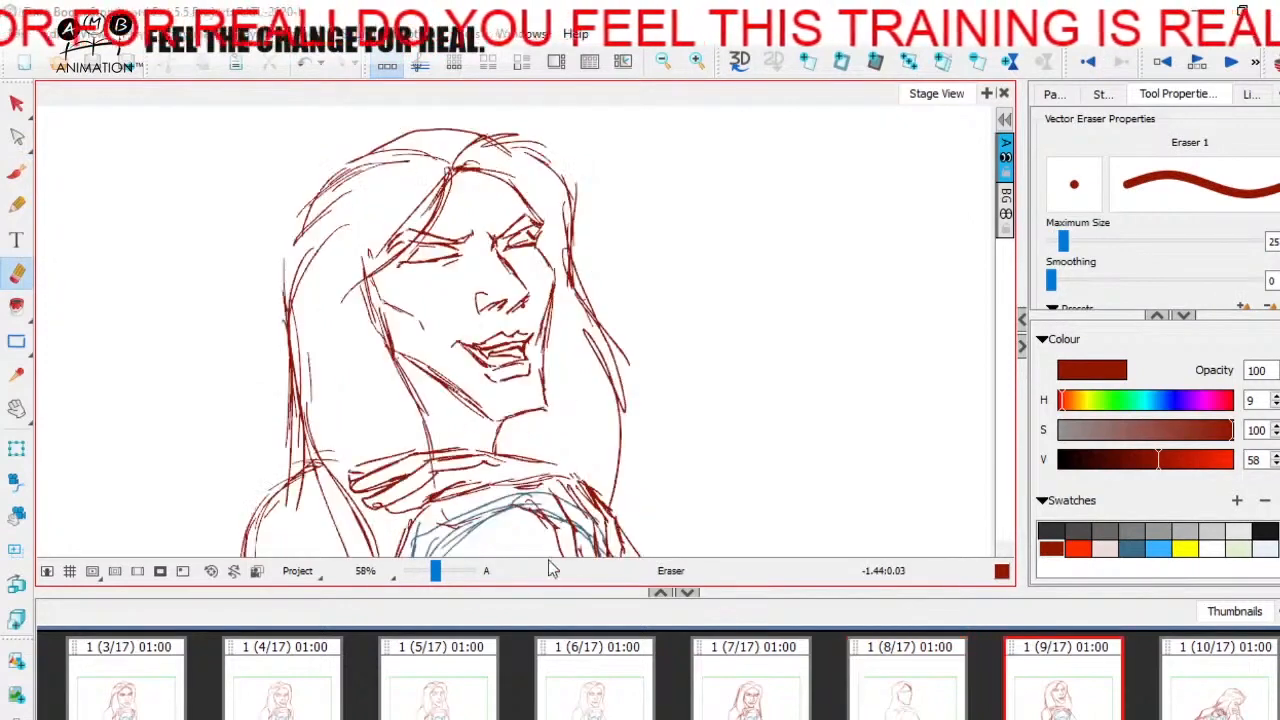
pyautogui.press('Right')
pyautogui.press('Left')
pyautogui.press('Right')
pyautogui.press('Left')
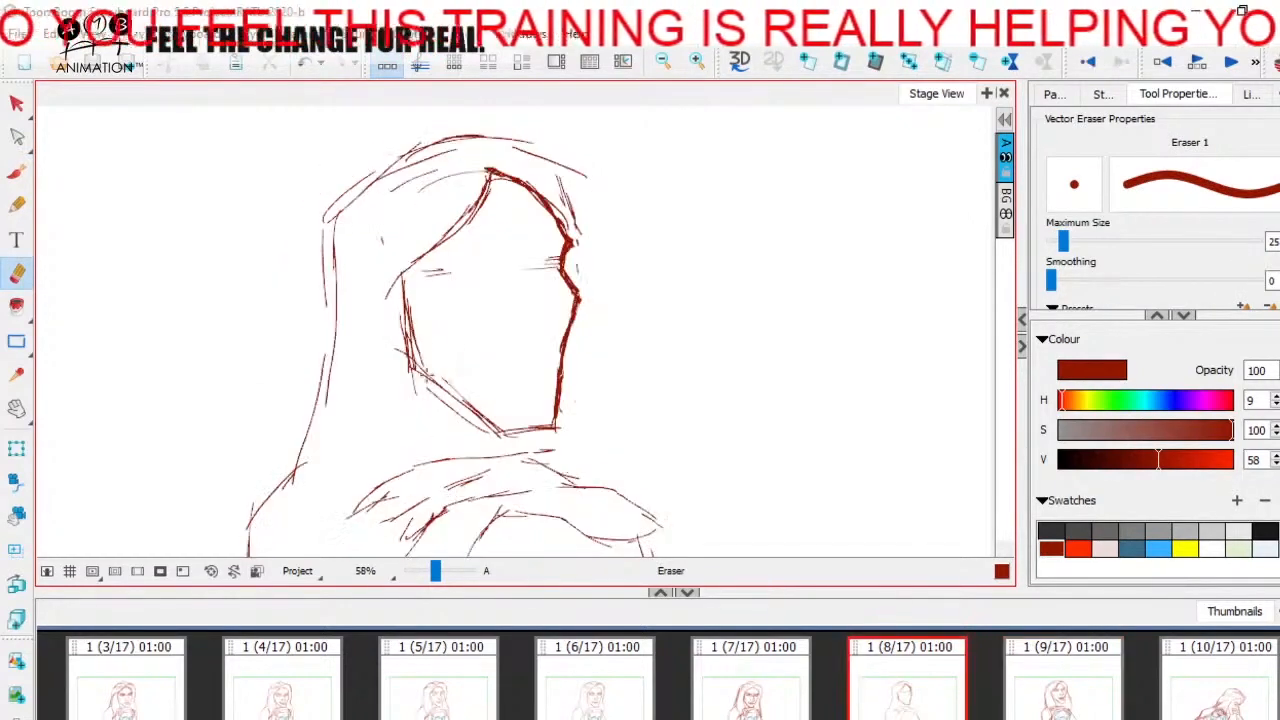
pyautogui.press('Right')
pyautogui.press('Left')
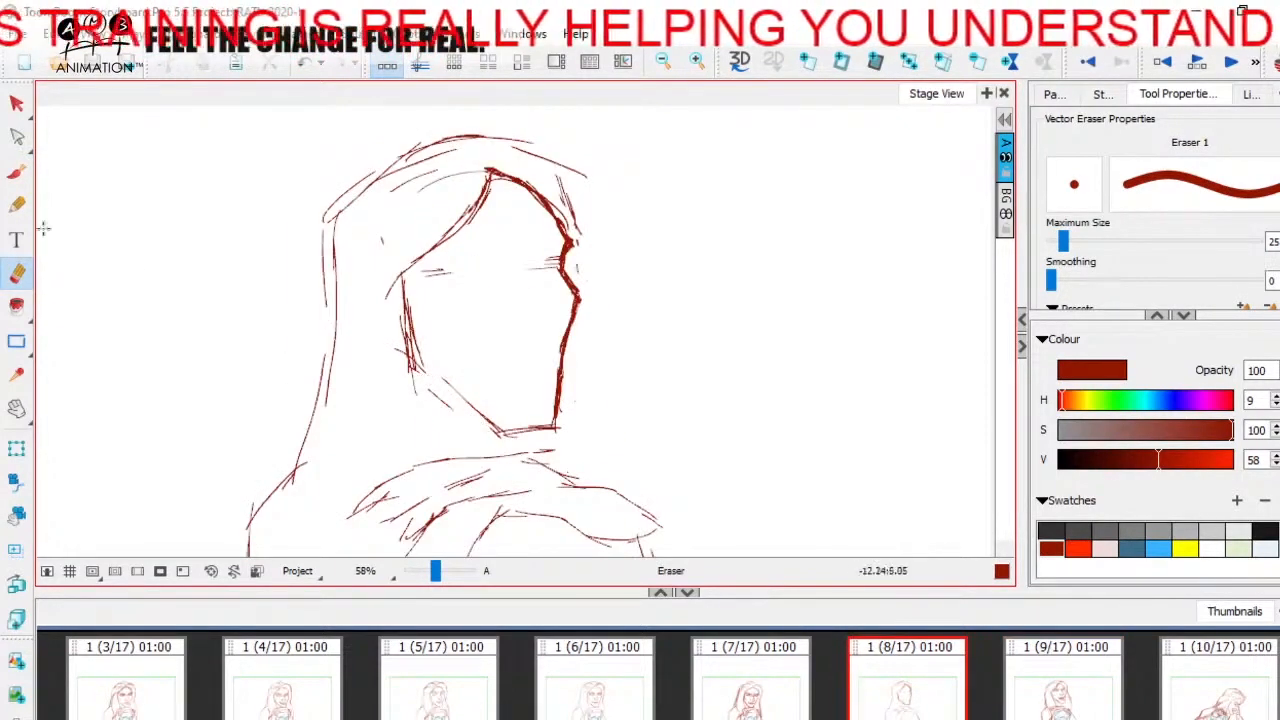
# - Brush a firmer near-side cheek and jawline down to the chin, and redraw the eye guideline across the face
pyautogui.hotkey('alt', 'b')
pyautogui.press('Right')
pyautogui.press('Left')
pyautogui.moveTo(408, 322); pyautogui.dragTo(413, 368)
pyautogui.moveTo(415, 357); pyautogui.dragTo(491, 435)
pyautogui.press('Right')
pyautogui.press('Left')
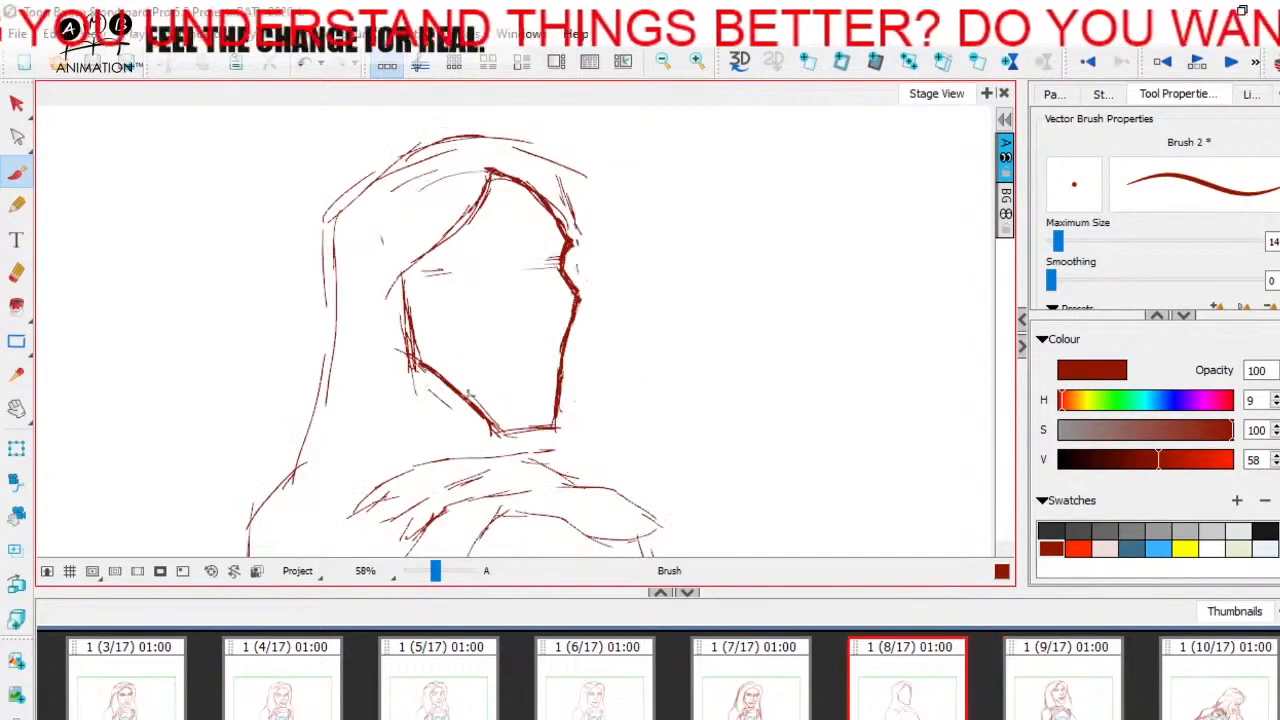
pyautogui.press('Right')
pyautogui.press('Left')
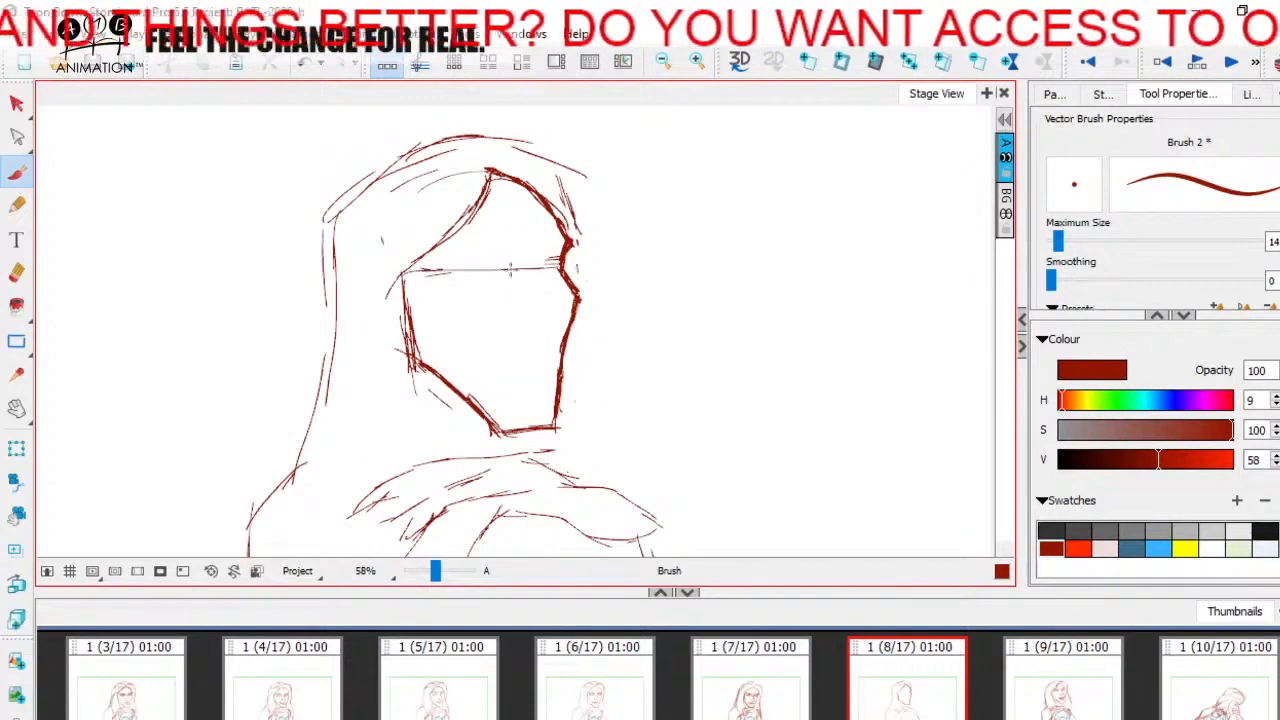
# - Brush a second eye guideline just below the first across panel 8's face, checking its tilt against panel 9
pyautogui.press('Right')
pyautogui.press('Left')
pyautogui.press('Right')
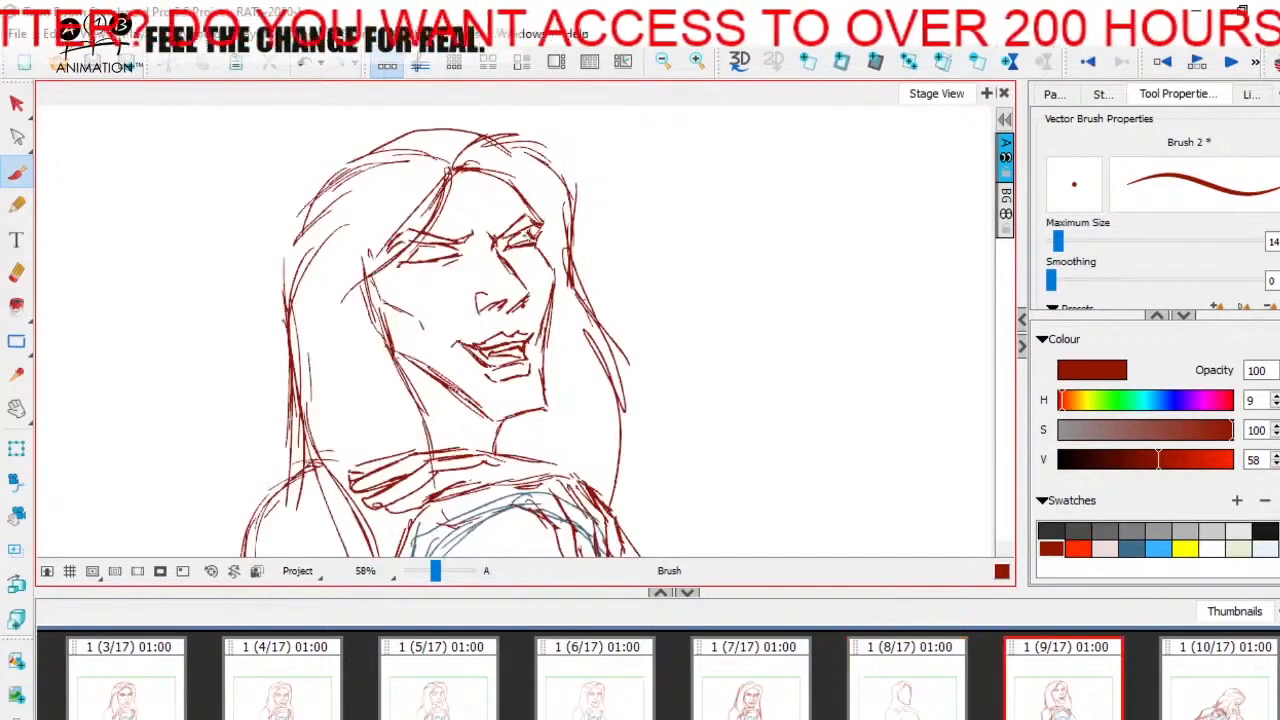
pyautogui.press('Left')
pyautogui.press('Right')
pyautogui.press('Left')
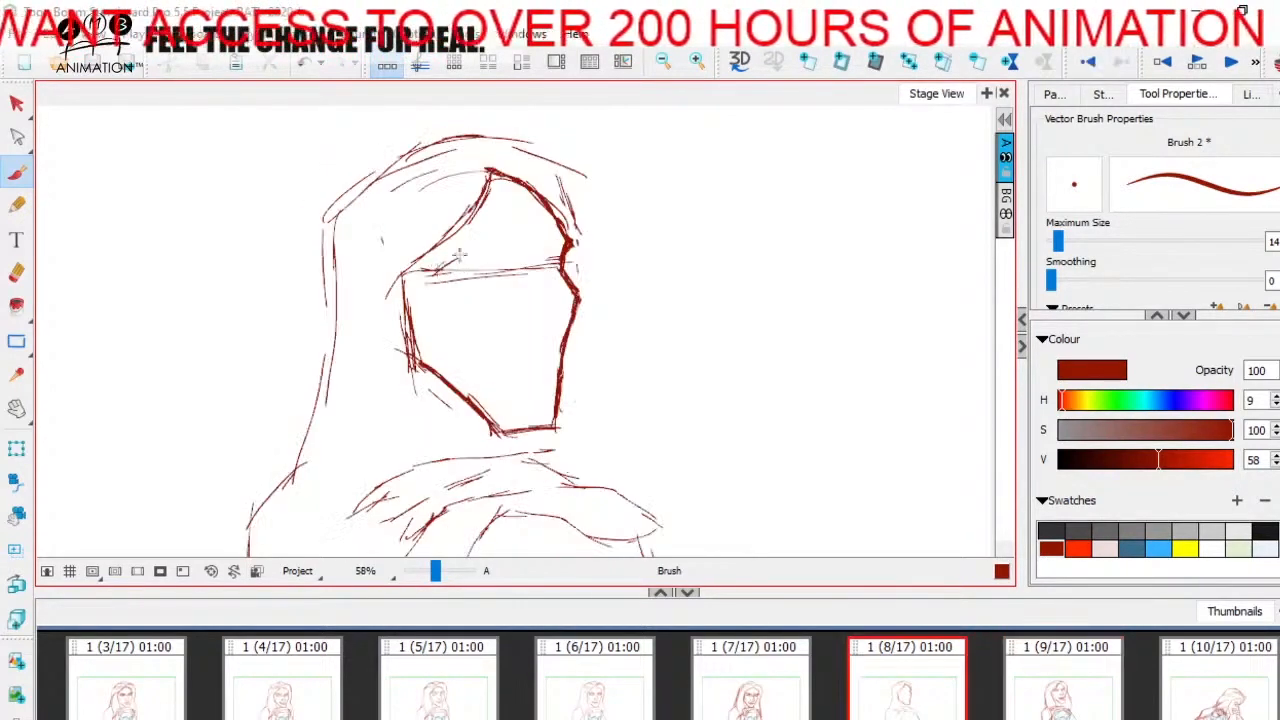
# - Sketch the near eye's arched upper lid and outer corner on the guideline, flipping to panel 9 for reference
pyautogui.press('Right')
pyautogui.press('Left')
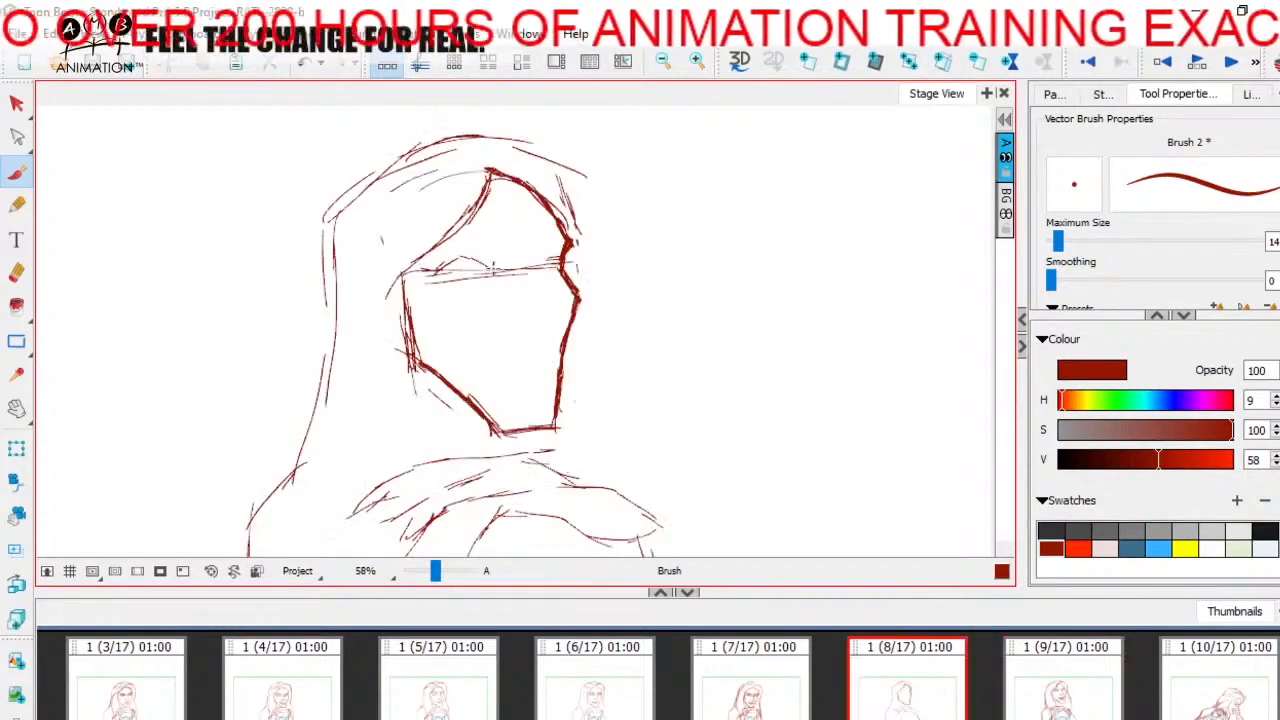
pyautogui.press('Right')
pyautogui.press('Left')
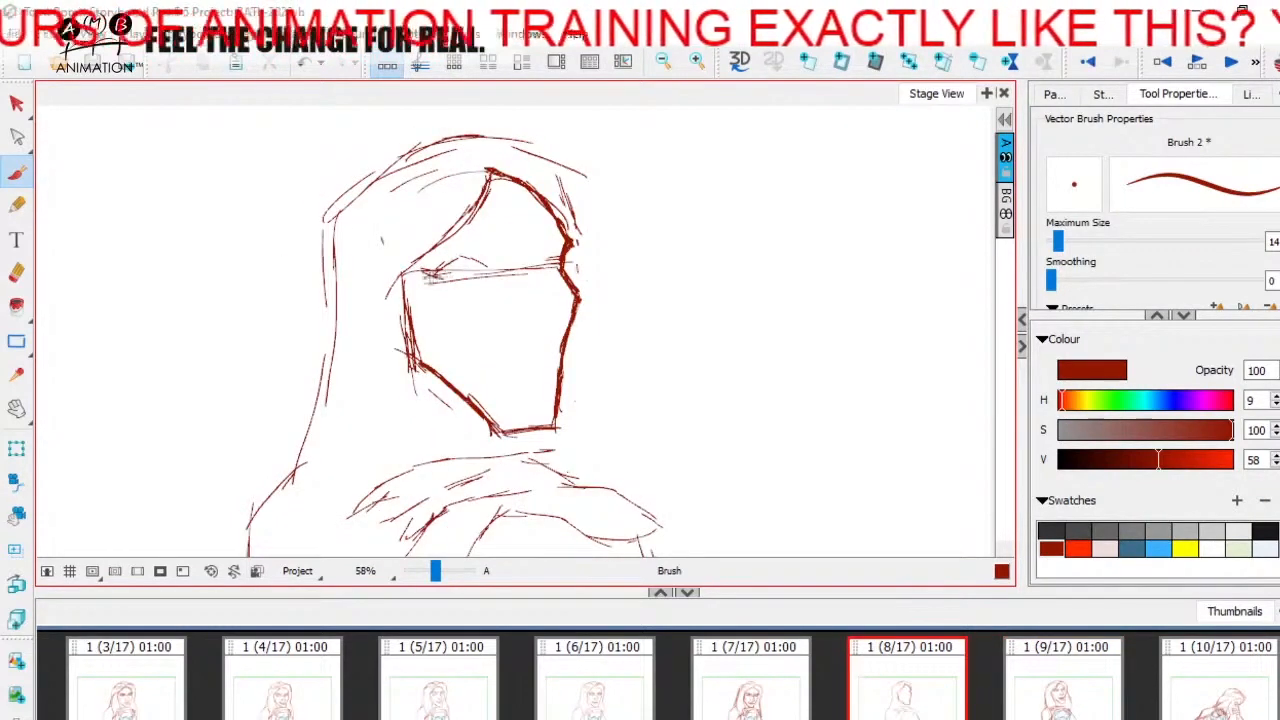
pyautogui.press('Right')
pyautogui.press('Left')
# - Firm up the near eye's lower line and sketch the narrow far eye against the face contour, matching panel 9
pyautogui.press('Right')
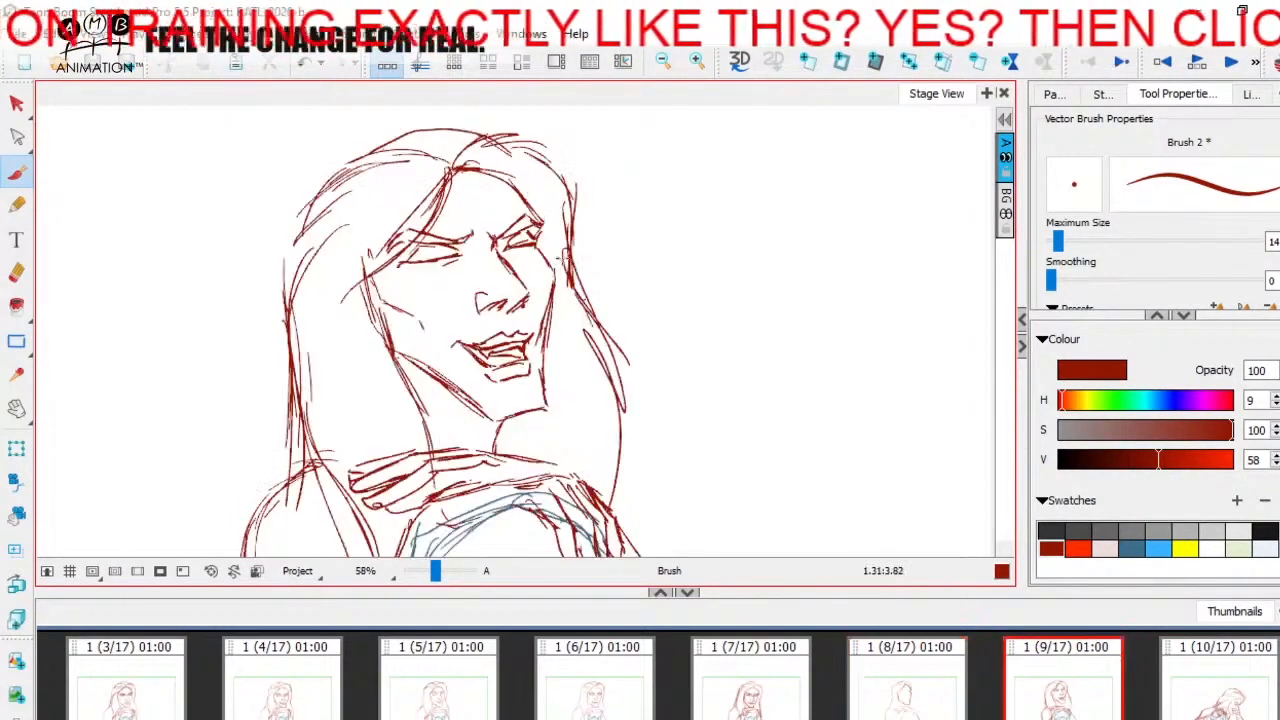
pyautogui.press('Left')
pyautogui.press('Right')
pyautogui.press('Left')
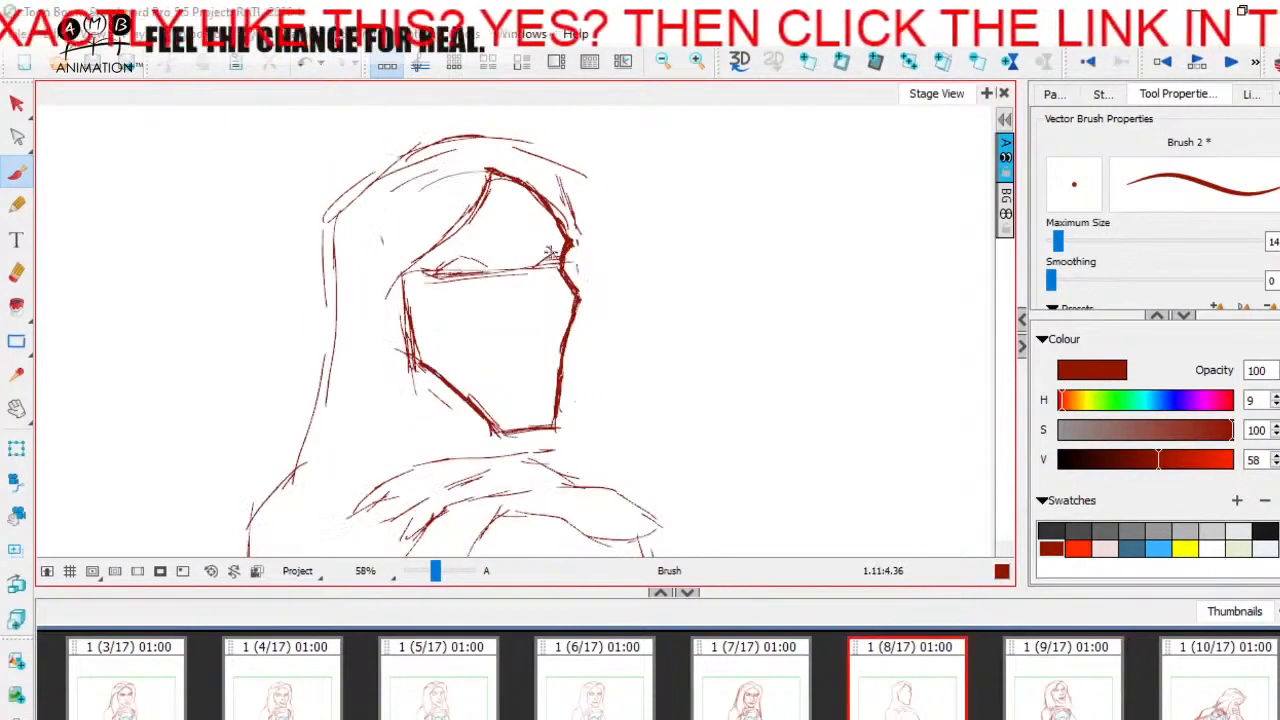
pyautogui.press('Right')
pyautogui.press('Left')
pyautogui.press('Right')
pyautogui.press('Left')
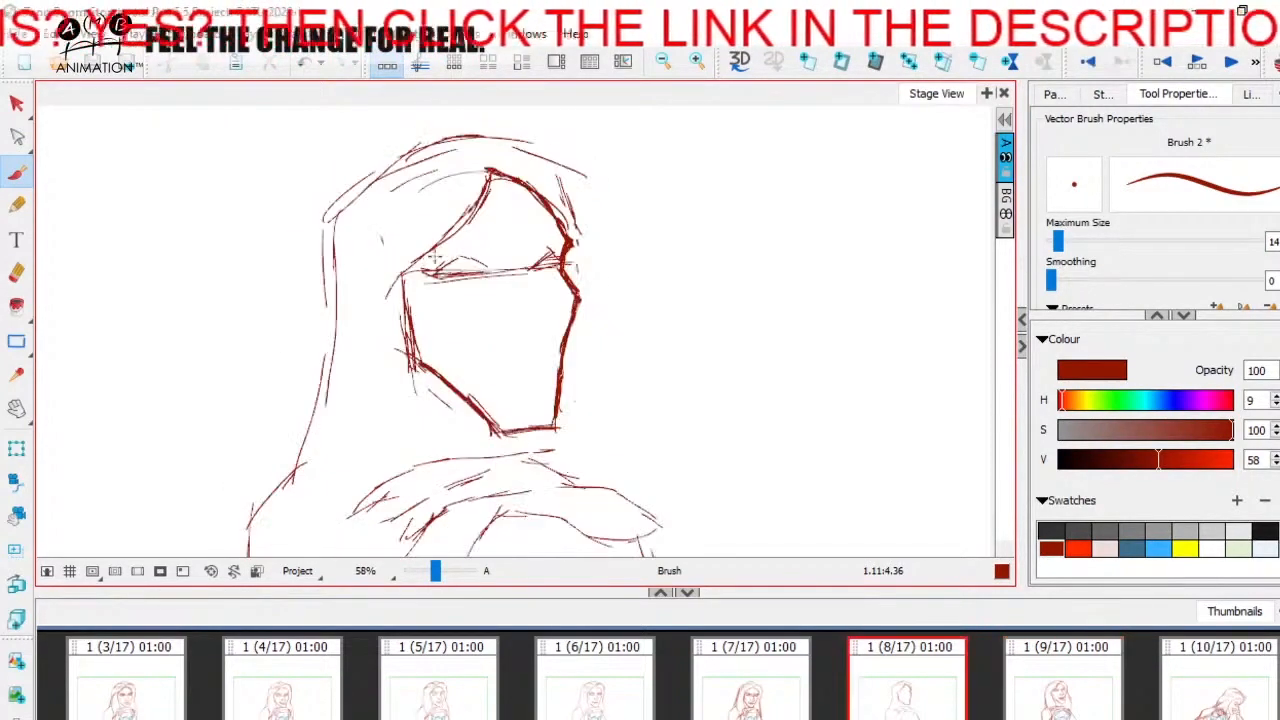
# - Brush slanted, frowning brows over both eyes and add the nose, comparing with panel 9
pyautogui.press('Right')
pyautogui.press('Left')
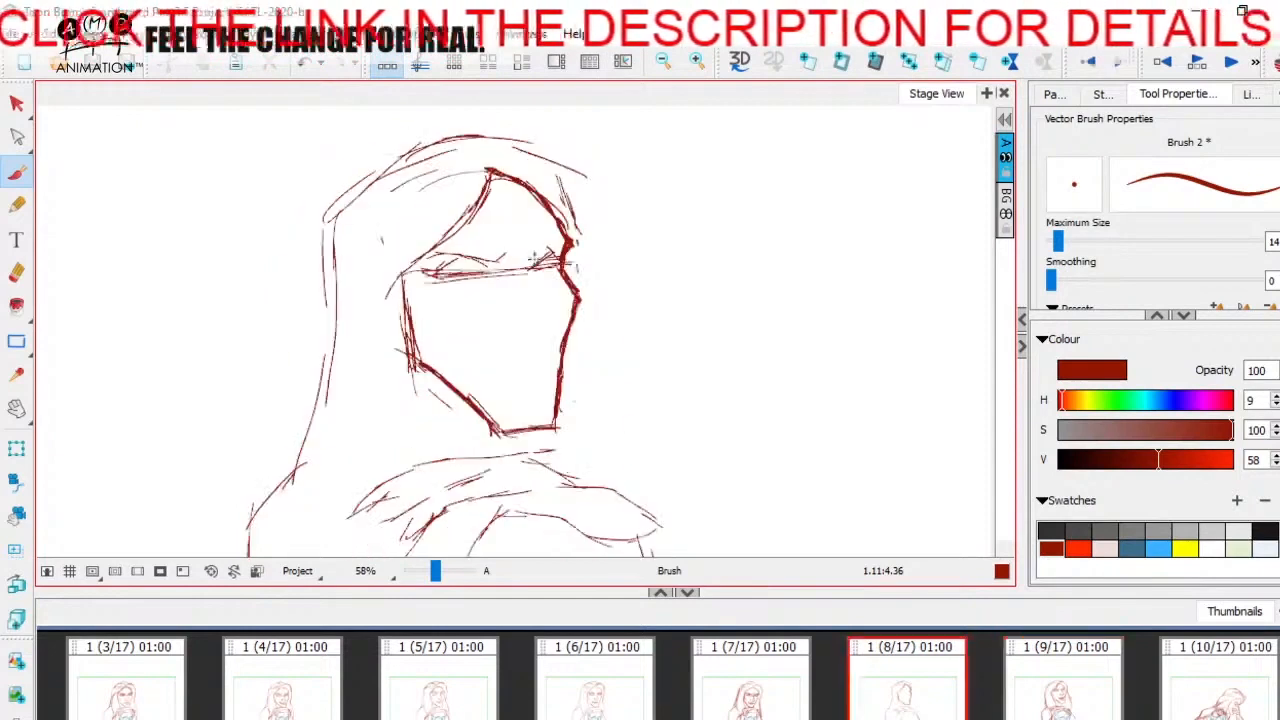
pyautogui.press('Right')
pyautogui.press('Left')
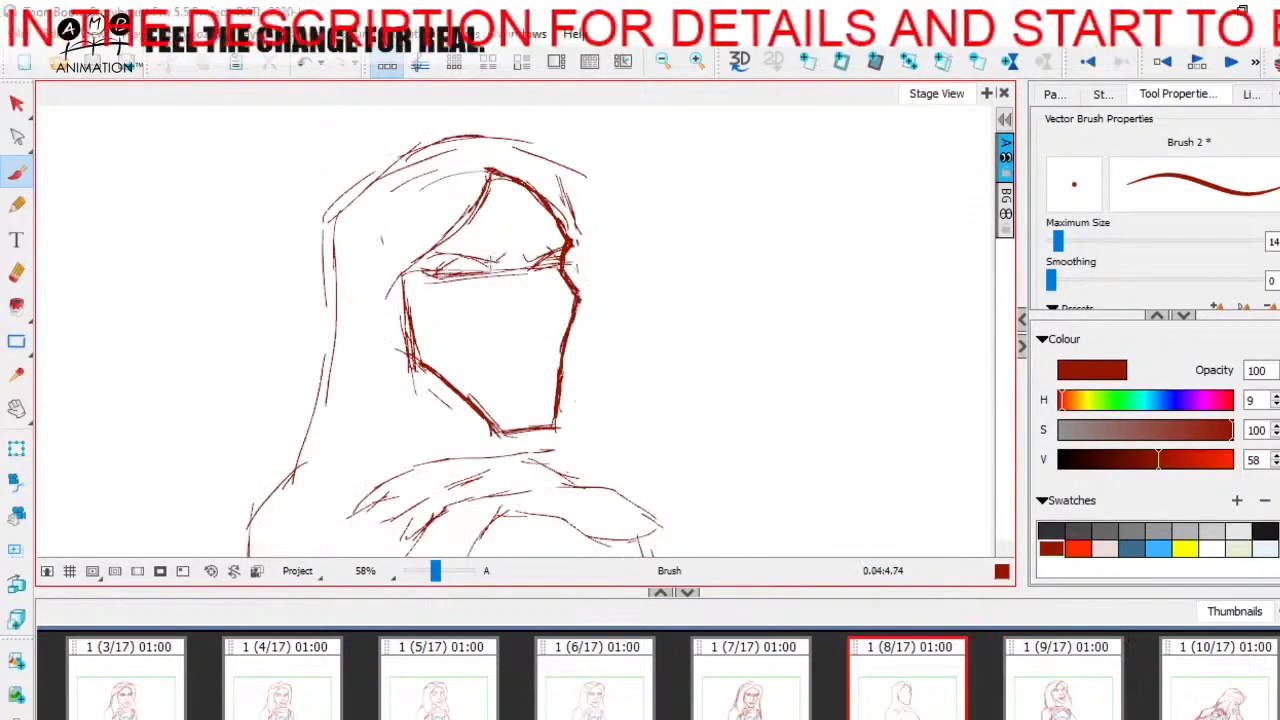
pyautogui.press('Right')
pyautogui.press('Left')
pyautogui.press('Right')
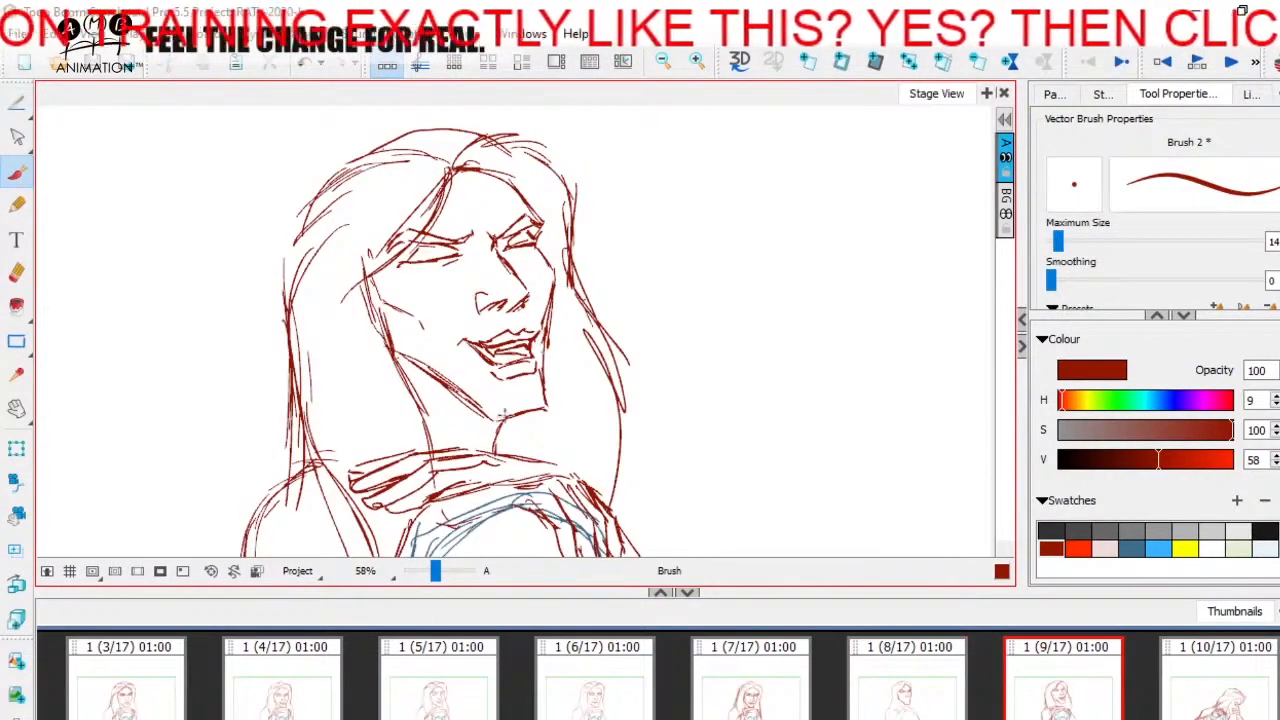
pyautogui.moveTo(428, 232)
pyautogui.mouseDown()
pyautogui.moveTo(487, 417)
pyautogui.moveTo(507, 197)
pyautogui.mouseUp()
pyautogui.hotkey('ctrl', 'z')
pyautogui.hotkey('ctrl', 'z')
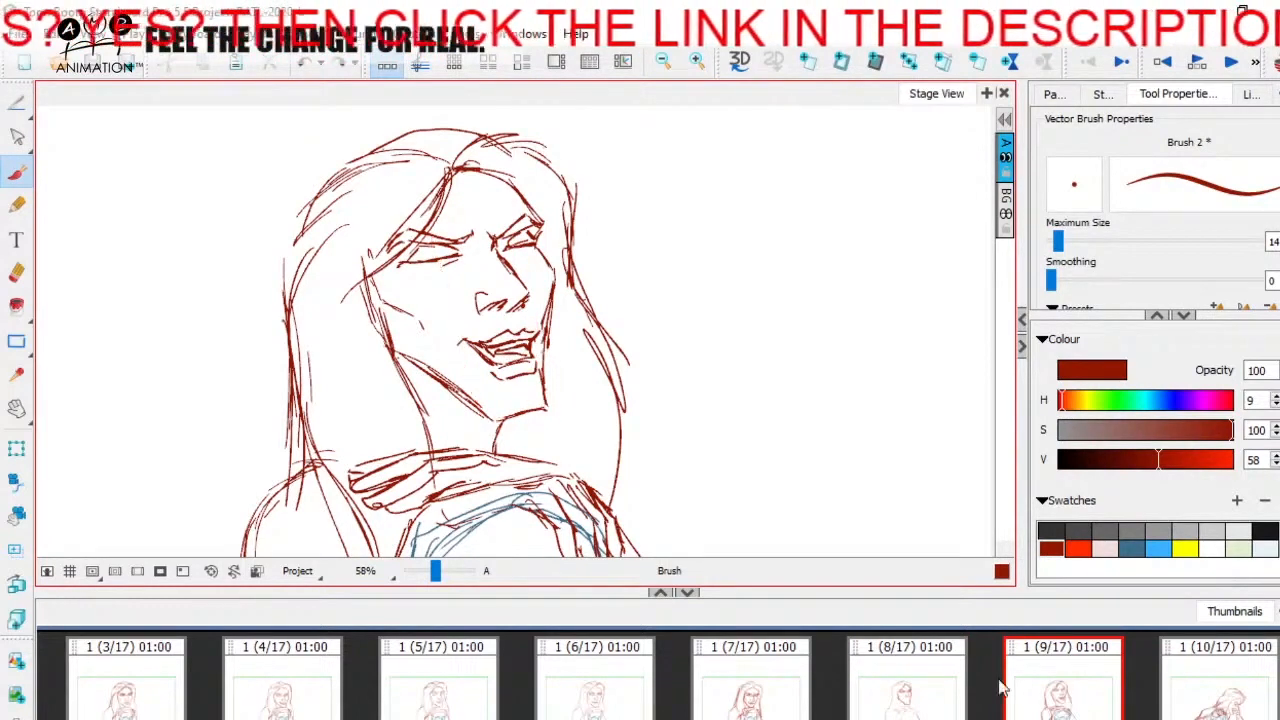
# - Compare panels 8 and 9 and mark the mouth corners below the nose on panel 8
pyautogui.click(935, 689)
pyautogui.click(1040, 676)
pyautogui.click(935, 676)
pyautogui.press('Right')
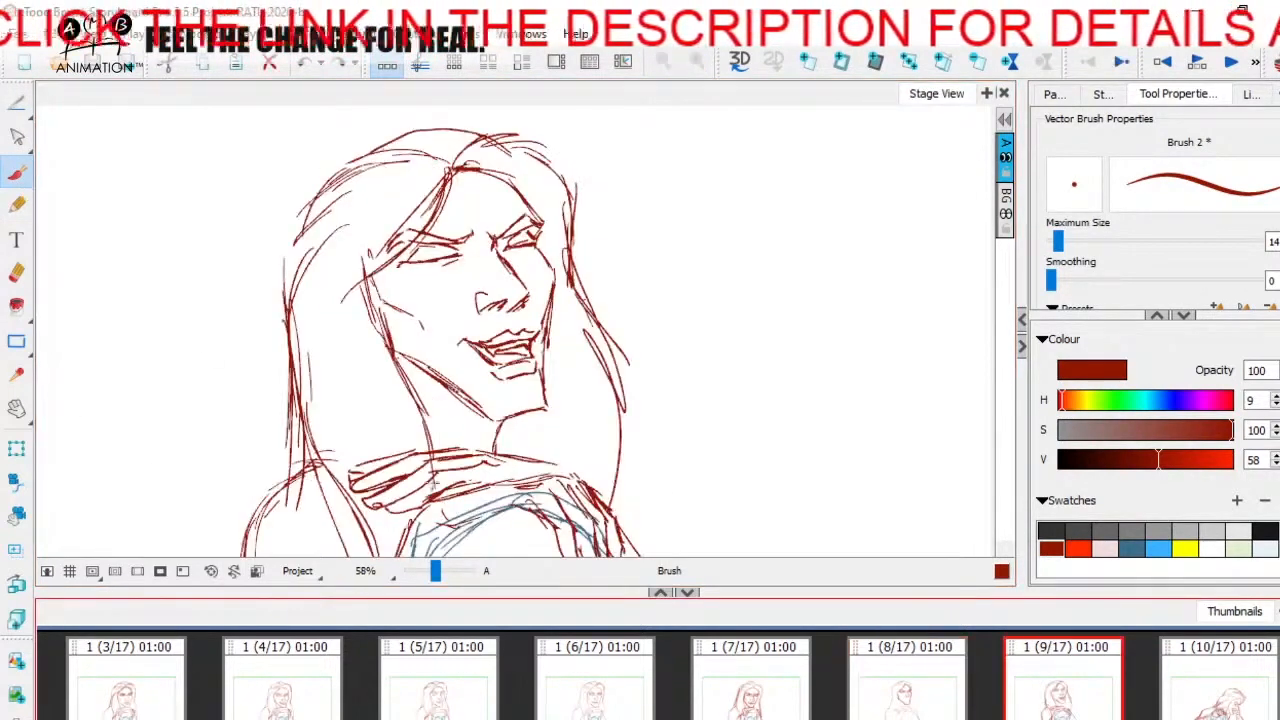
pyautogui.press('Left')
pyautogui.press('Right')
pyautogui.press('Left')
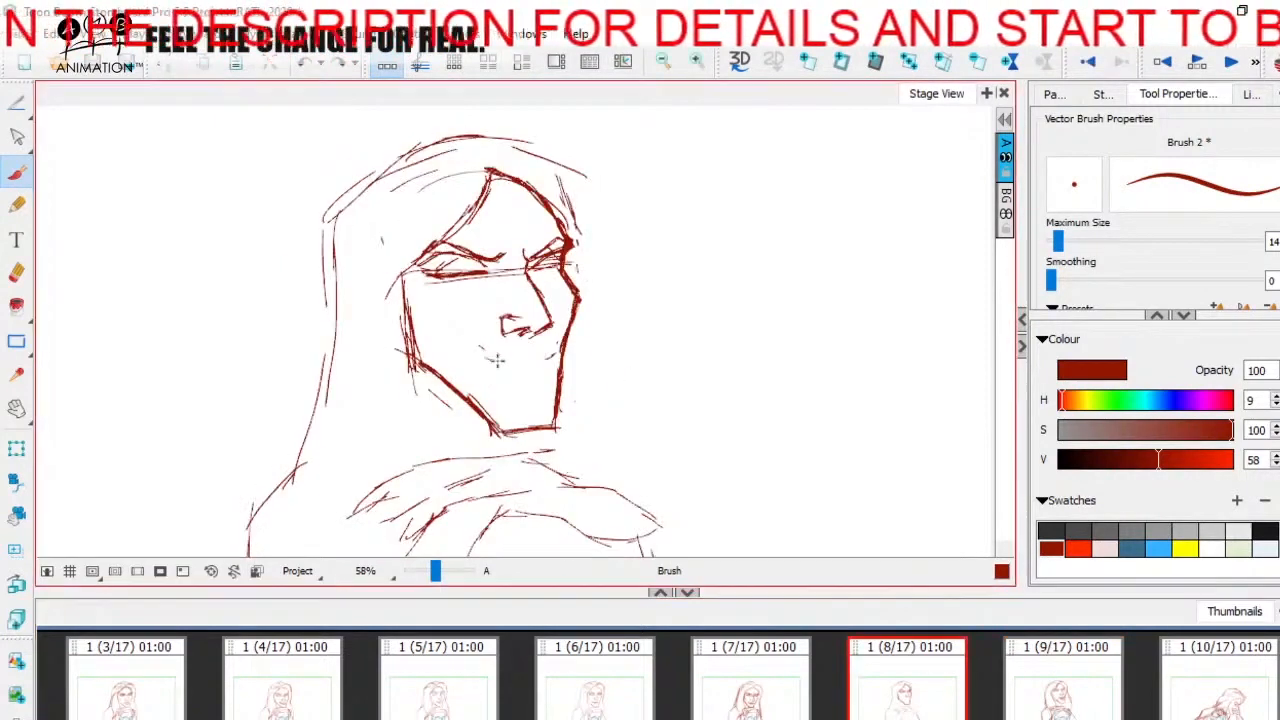
# - Brush the curved upper mouth line between the corner marks and reinforce the near mouth corner
pyautogui.moveTo(481, 349)
pyautogui.mouseDown()
pyautogui.moveTo(501, 363)
pyautogui.moveTo(558, 347)
pyautogui.mouseUp()
pyautogui.press('Right')
pyautogui.press('Left')
pyautogui.press('Right')
pyautogui.press('Left')
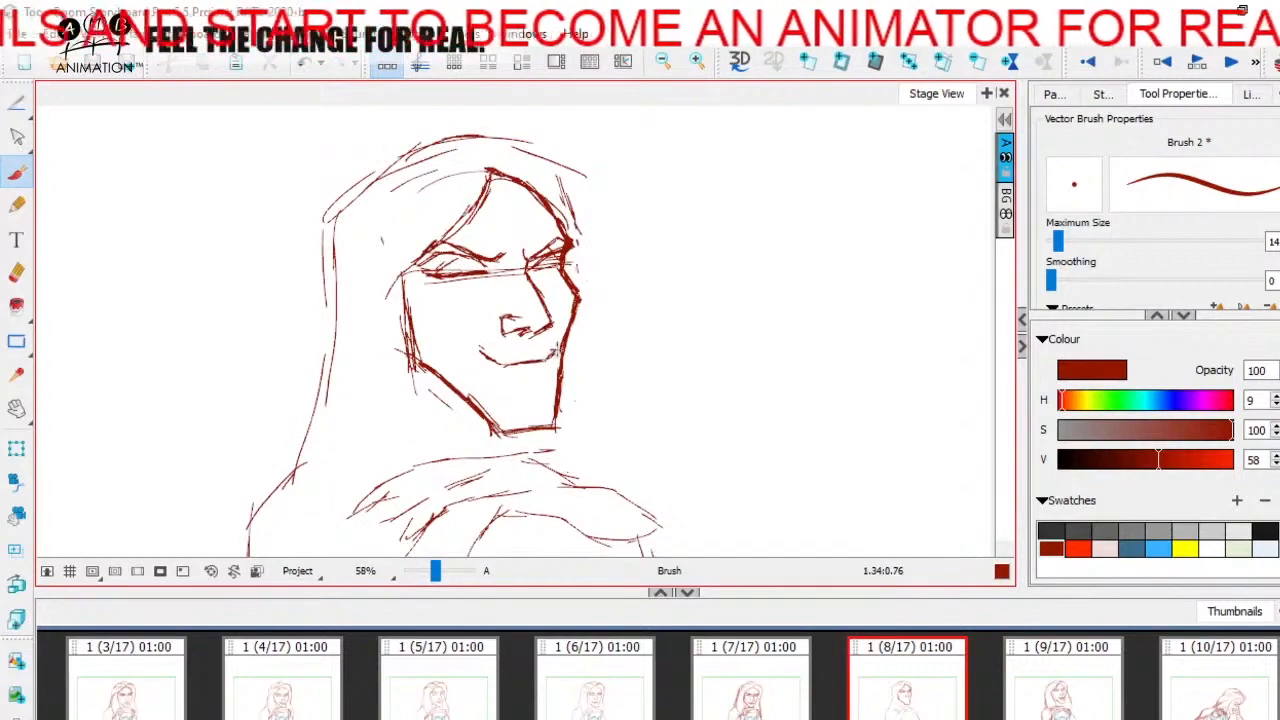
pyautogui.moveTo(470, 351); pyautogui.dragTo(482, 356)
pyautogui.press('Right')
pyautogui.press('Left')
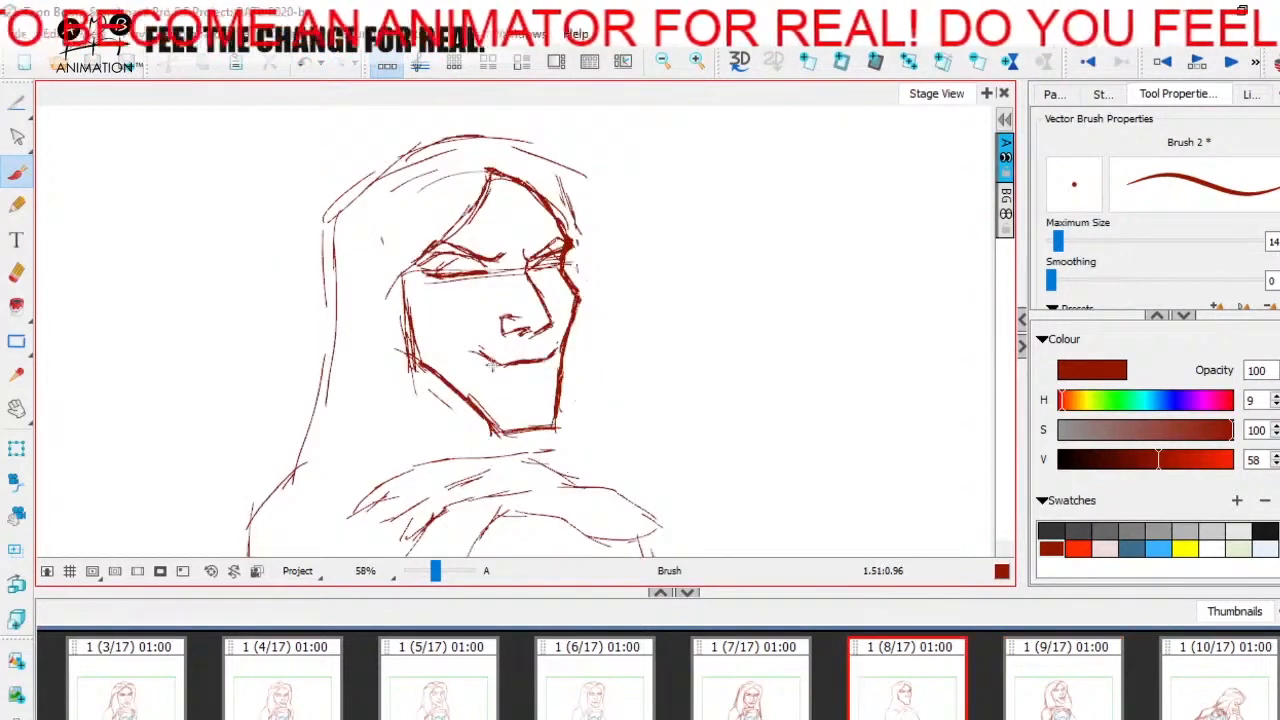
# - Brush the sides of the open mouth down toward the chin and close them with a lower lip
pyautogui.press('Right')
pyautogui.press('Left')
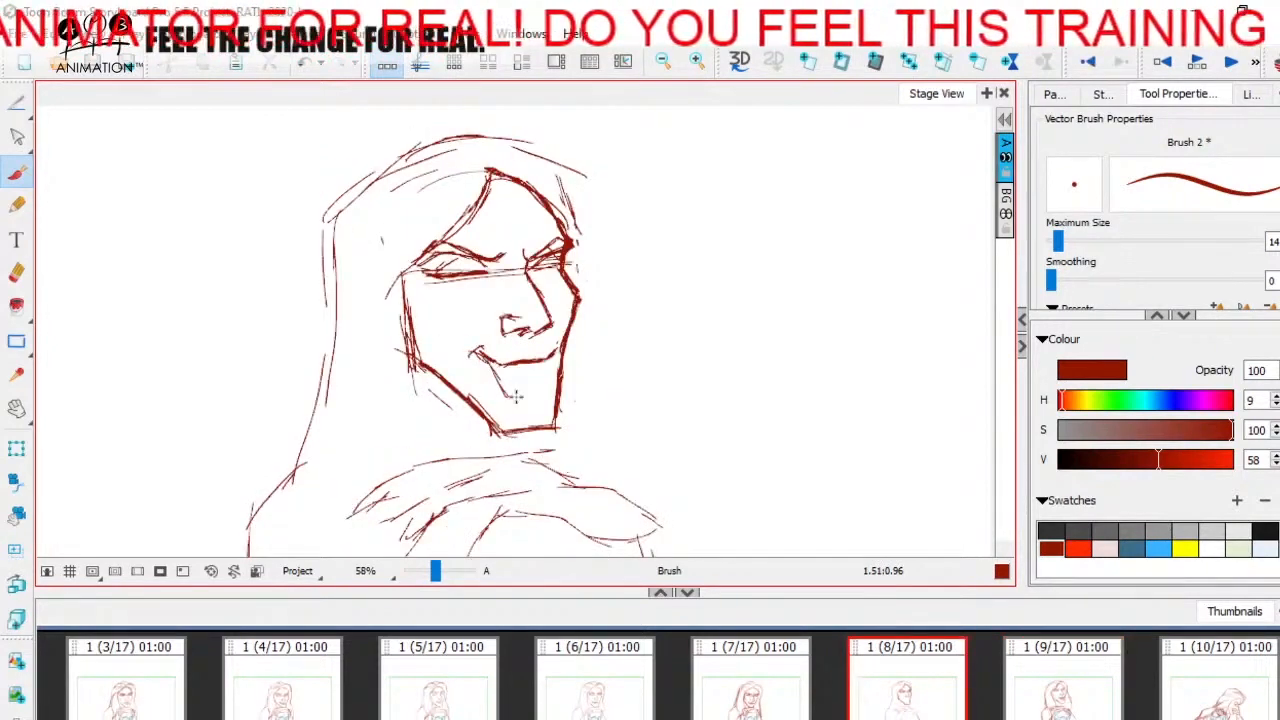
pyautogui.press('Right')
pyautogui.press('Left')
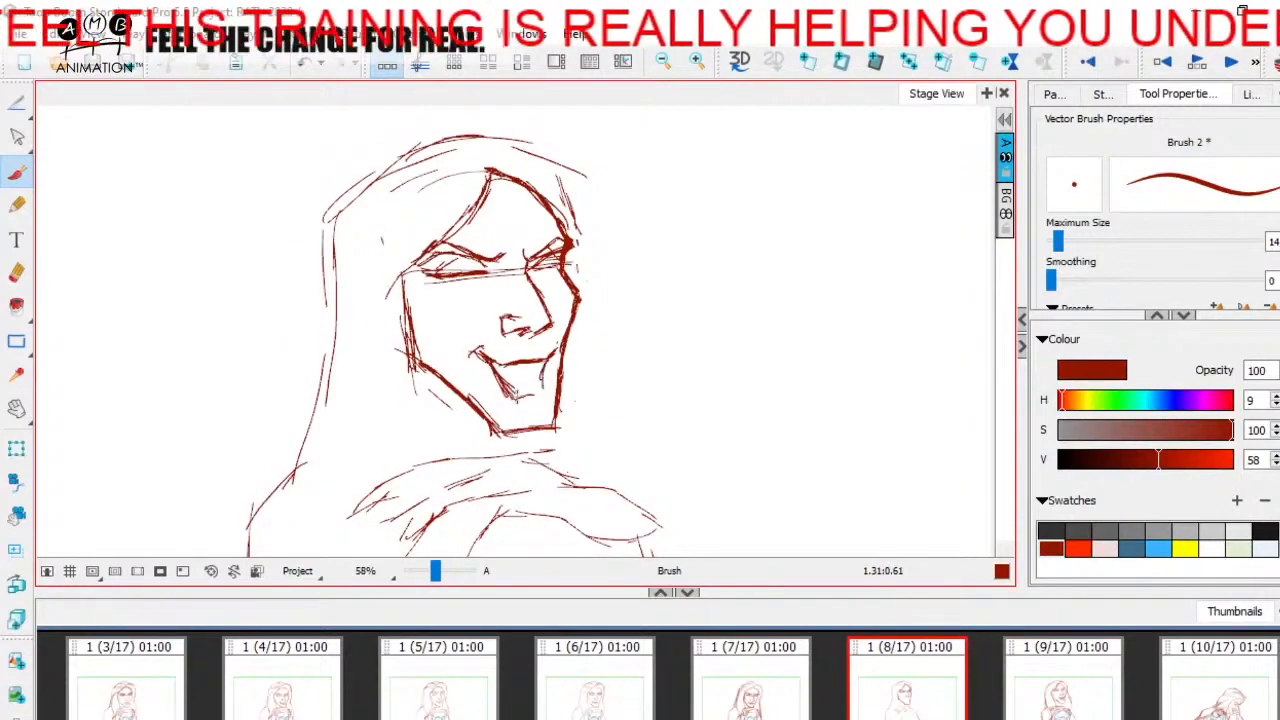
pyautogui.press('Right')
pyautogui.press('Left')
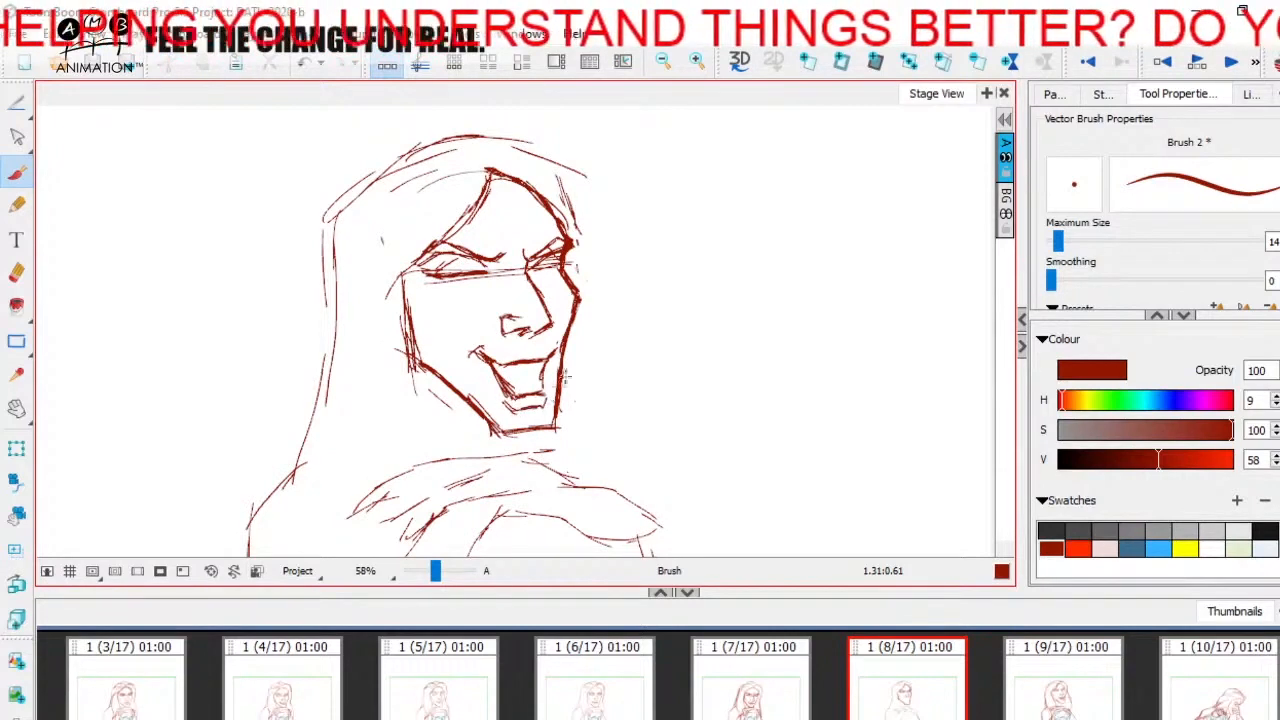
# - Shape the upper lip and add the teeth lines inside the open mouth, checking against panel 9
pyautogui.press('Right')
pyautogui.press('Left')
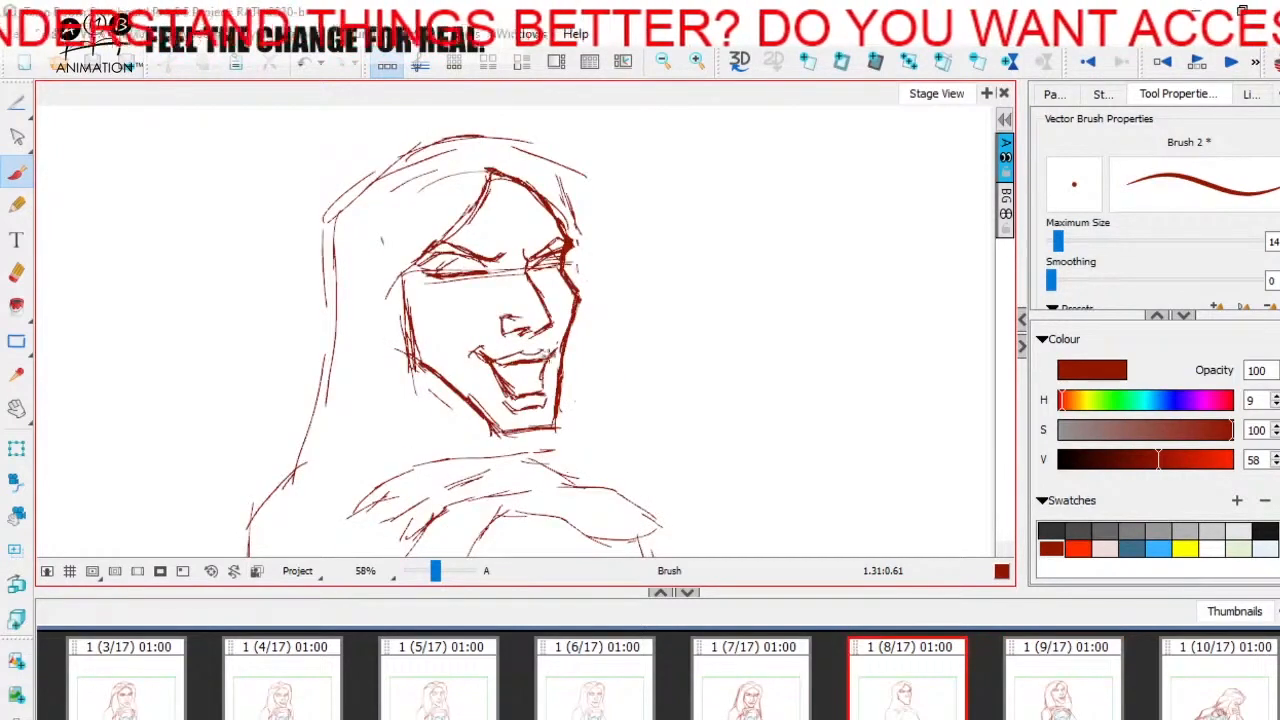
pyautogui.press('Right')
pyautogui.press('Left')
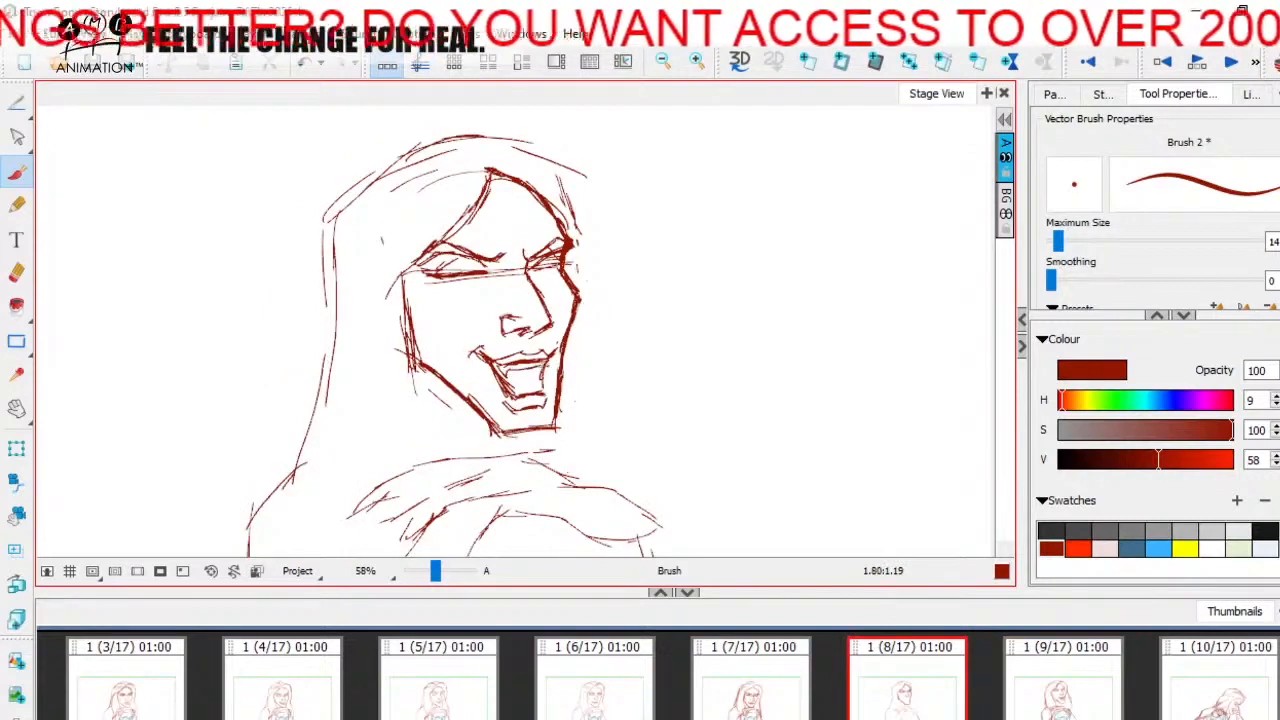
pyautogui.press('Right')
pyautogui.press('Left')
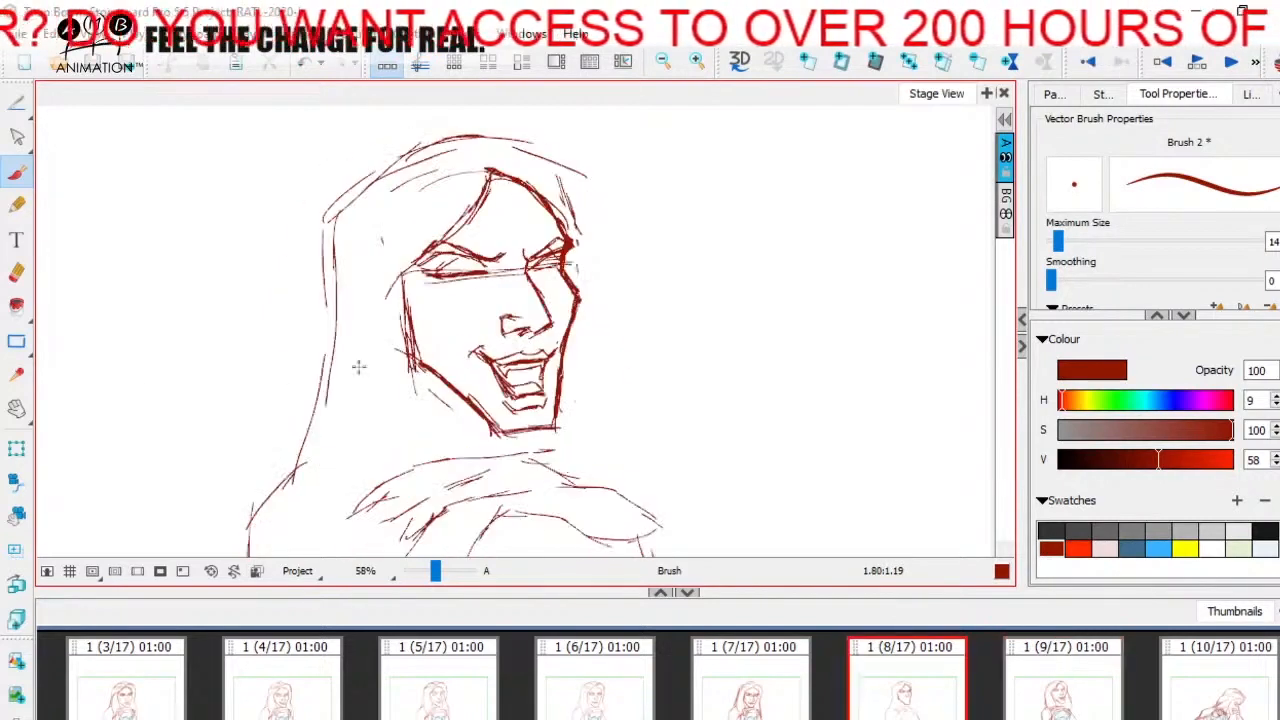
# - Erase the old chin line, the near-side jawline and the lower end of the far jaw
pyautogui.click(16, 272)
pyautogui.moveTo(488, 403); pyautogui.dragTo(518, 438)
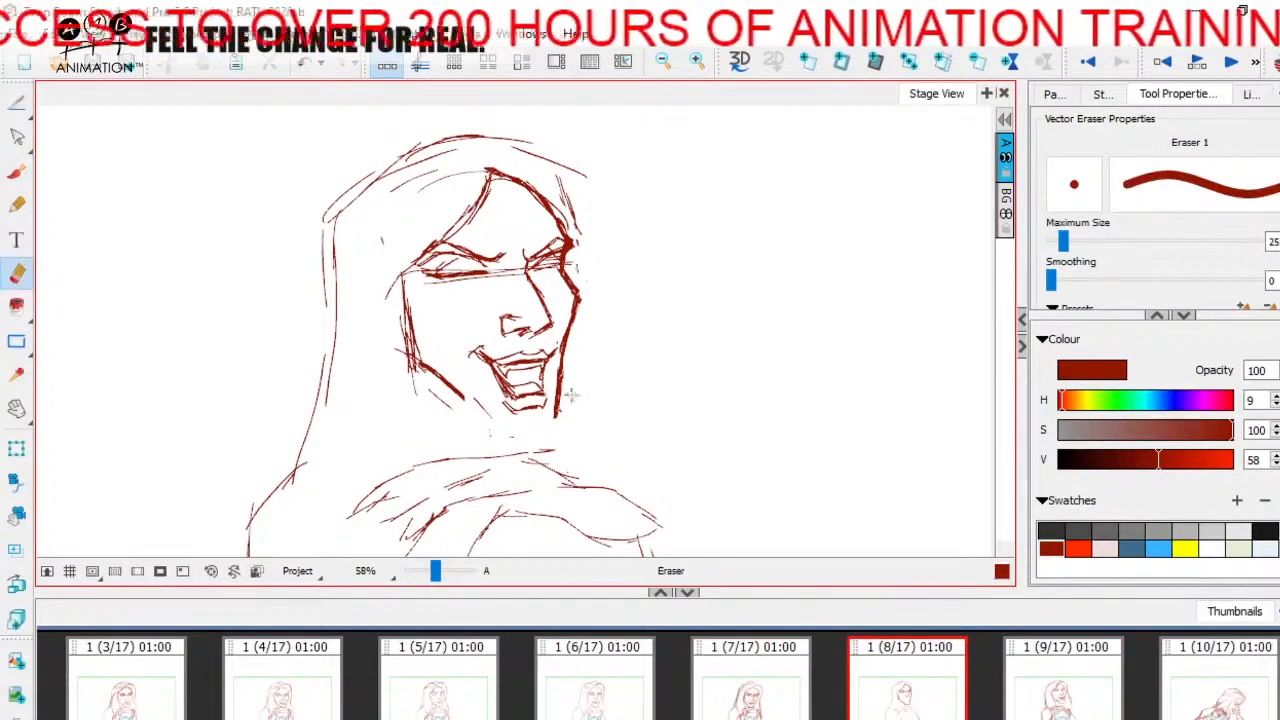
pyautogui.moveTo(420, 398); pyautogui.dragTo(444, 382)
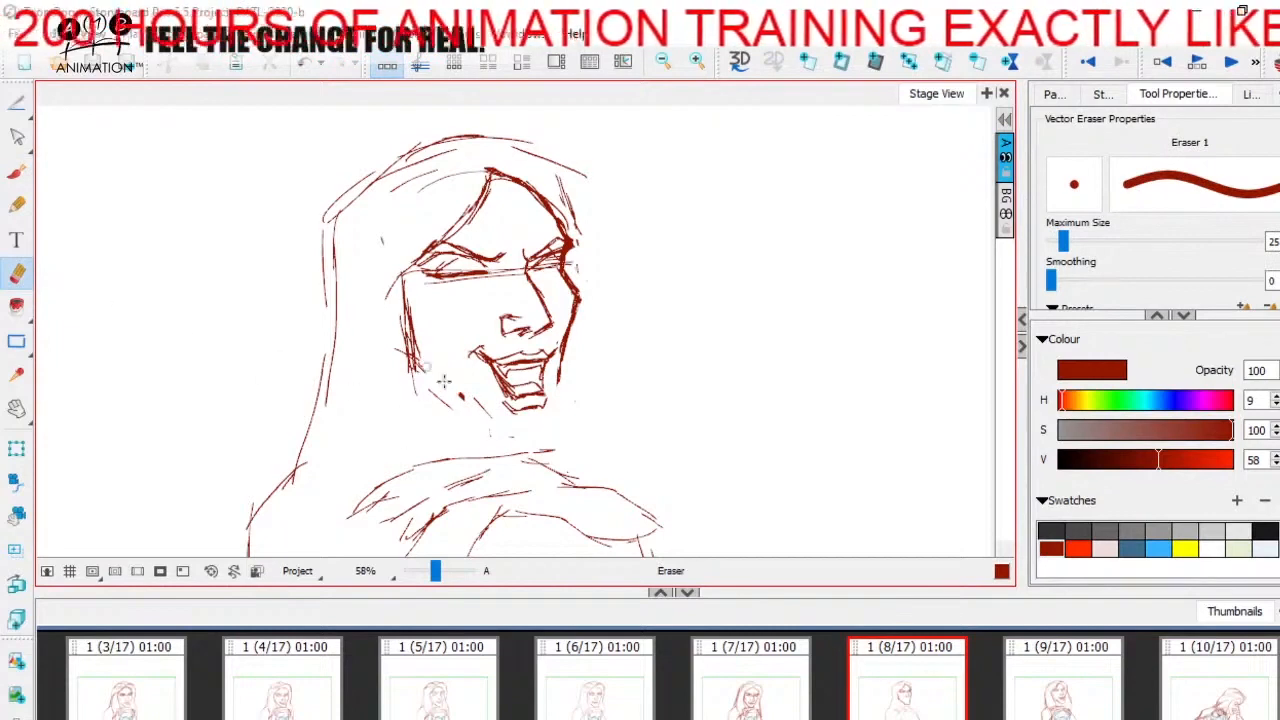
# - Compare with the neighbouring key panels and brush a lower near-side jawline from the cheek down to the chin
pyautogui.click(16, 172)
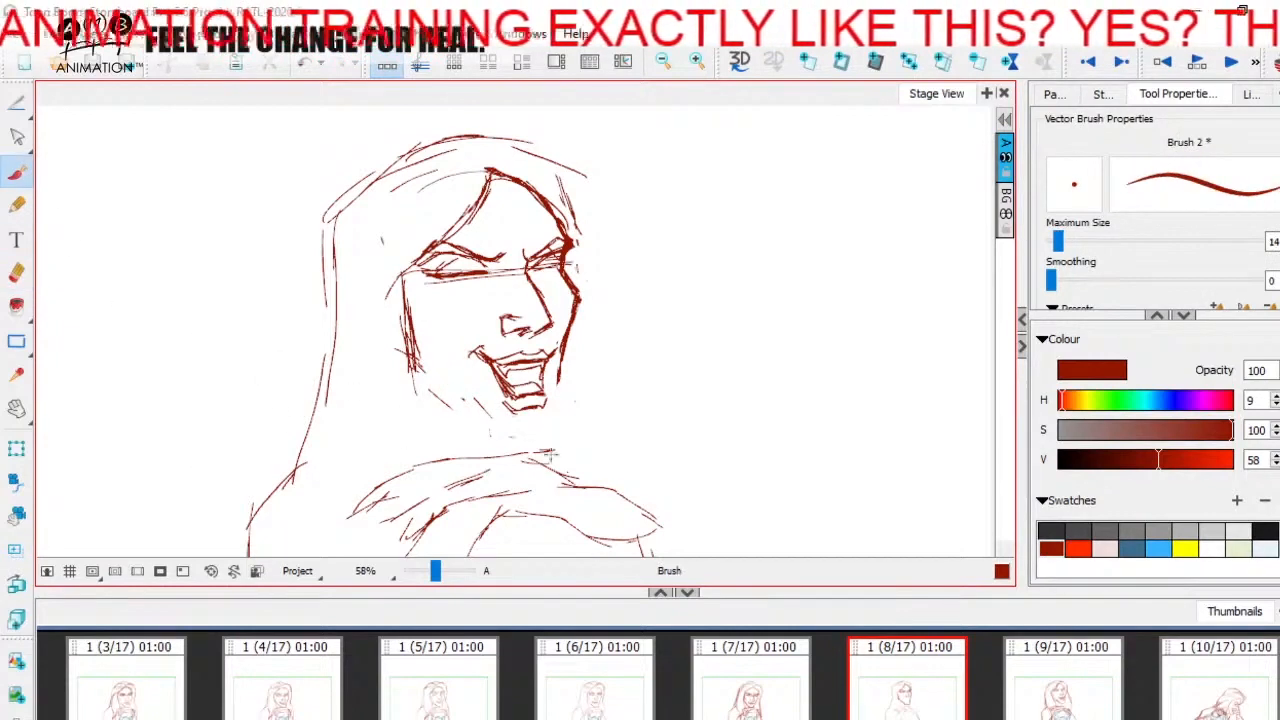
pyautogui.click(790, 695)
pyautogui.click(935, 678)
pyautogui.click(1030, 673)
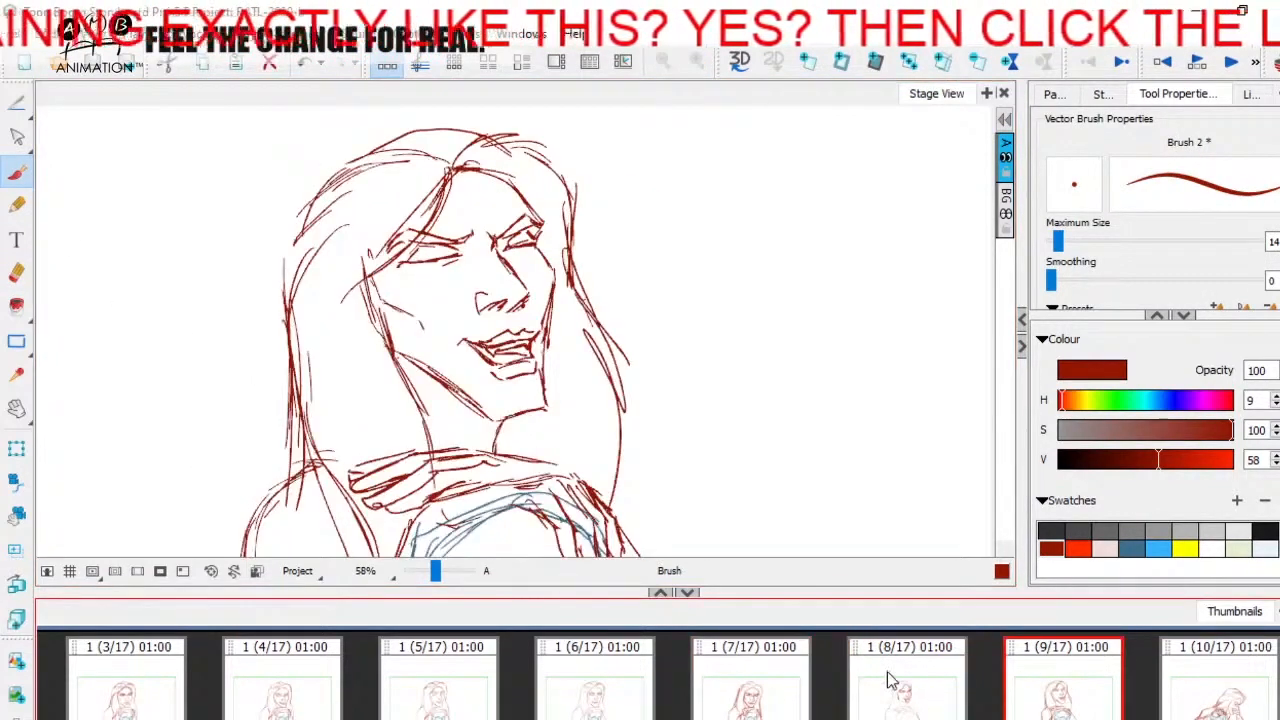
pyautogui.click(889, 676)
pyautogui.click(1035, 680)
pyautogui.click(889, 680)
pyautogui.click(414, 366)
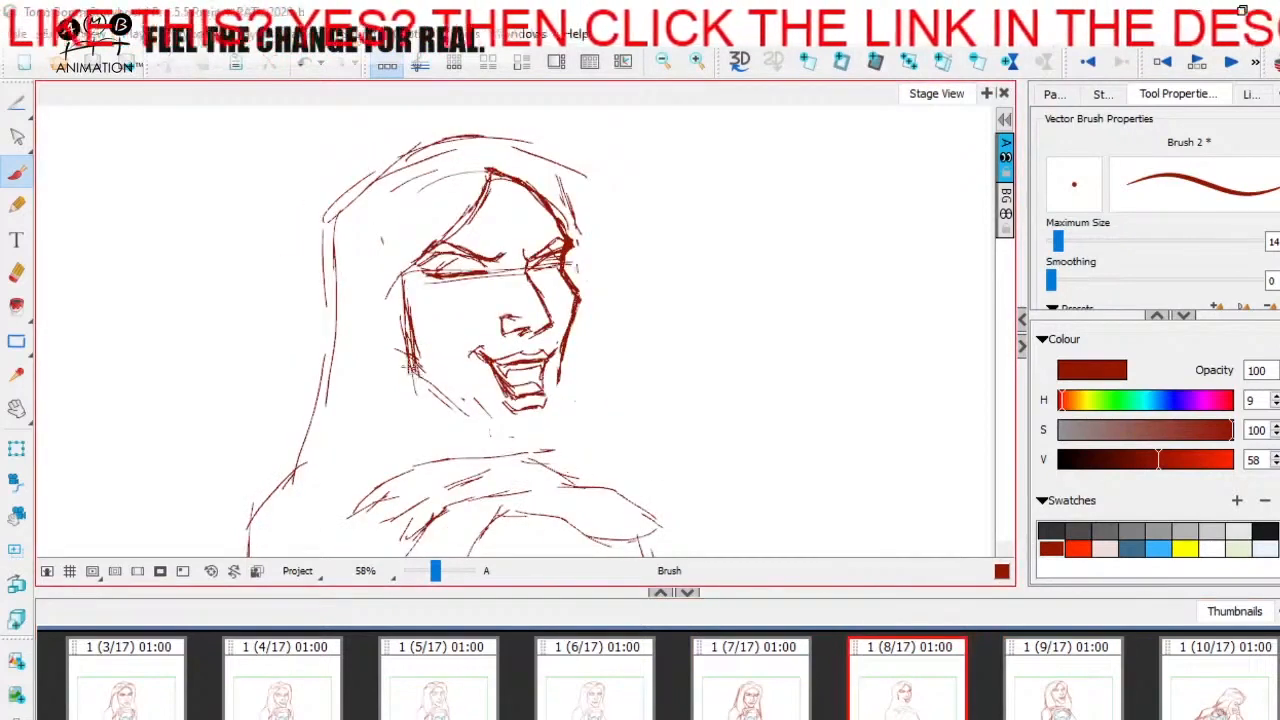
pyautogui.press('f')
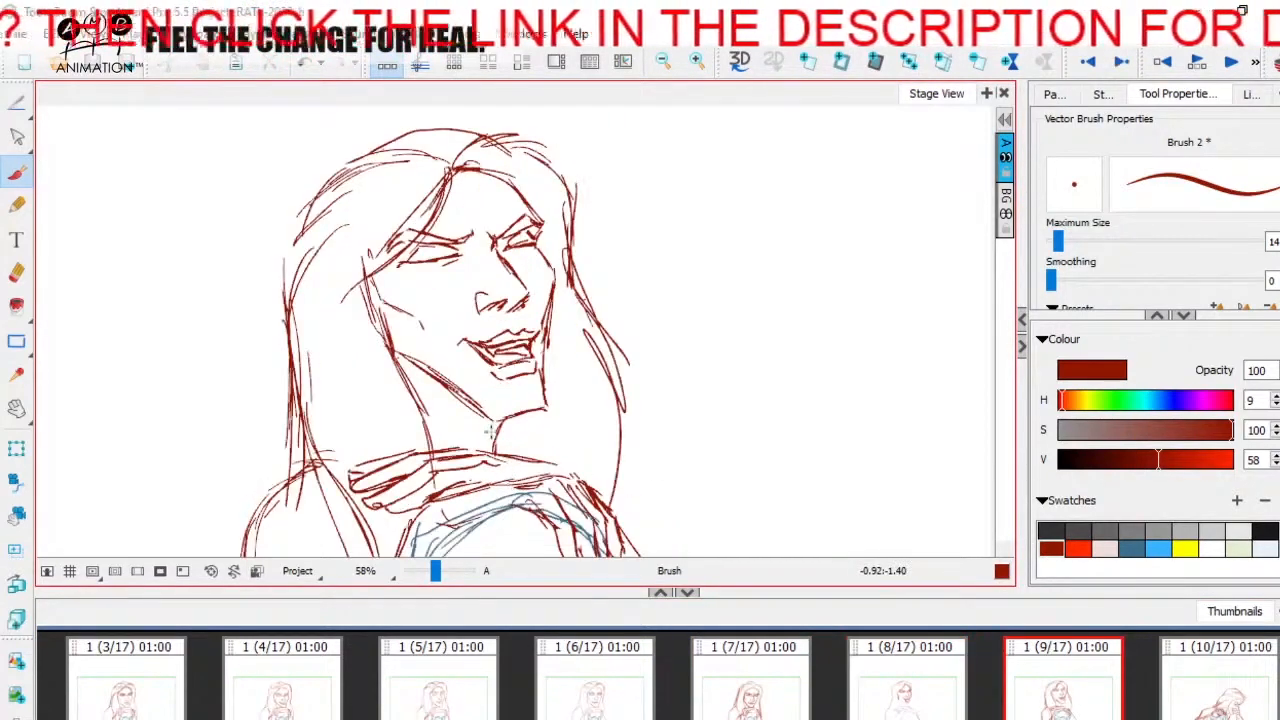
pyautogui.press('d')
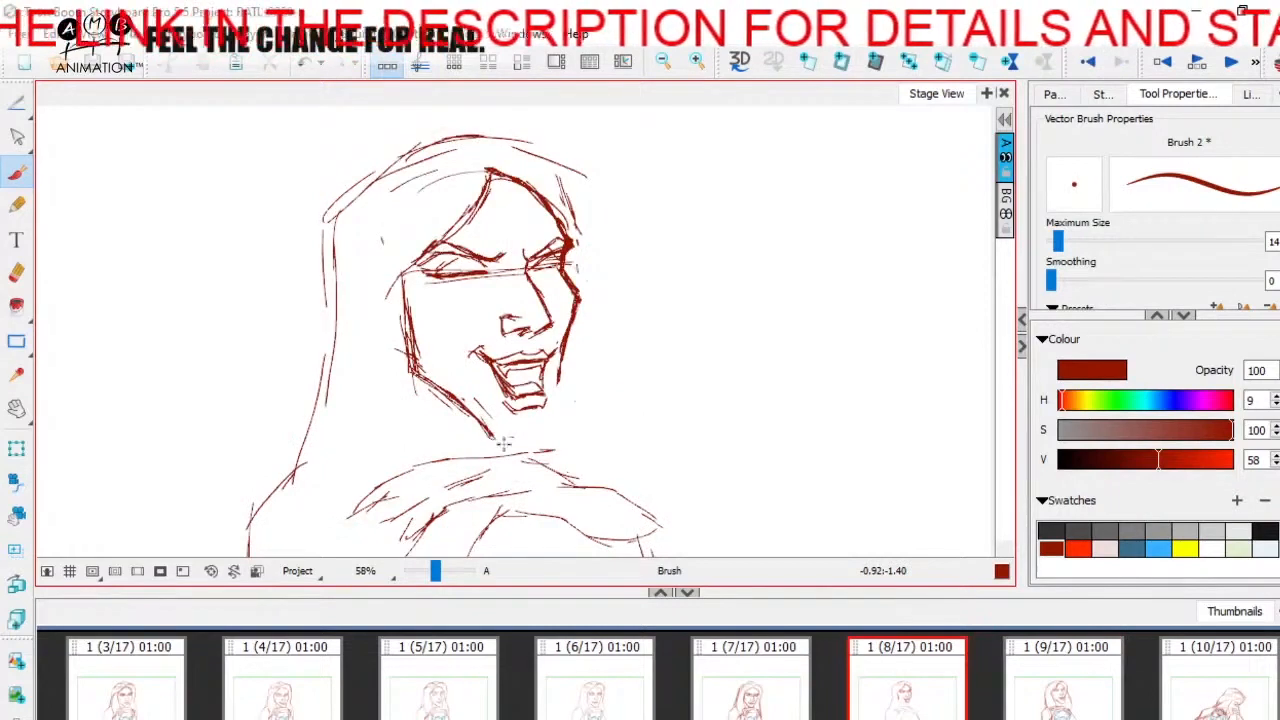
# - Brush the new chin line below the open mouth, just above the hand, flipping to panel 9 to compare
pyautogui.press('f')
pyautogui.press('d')
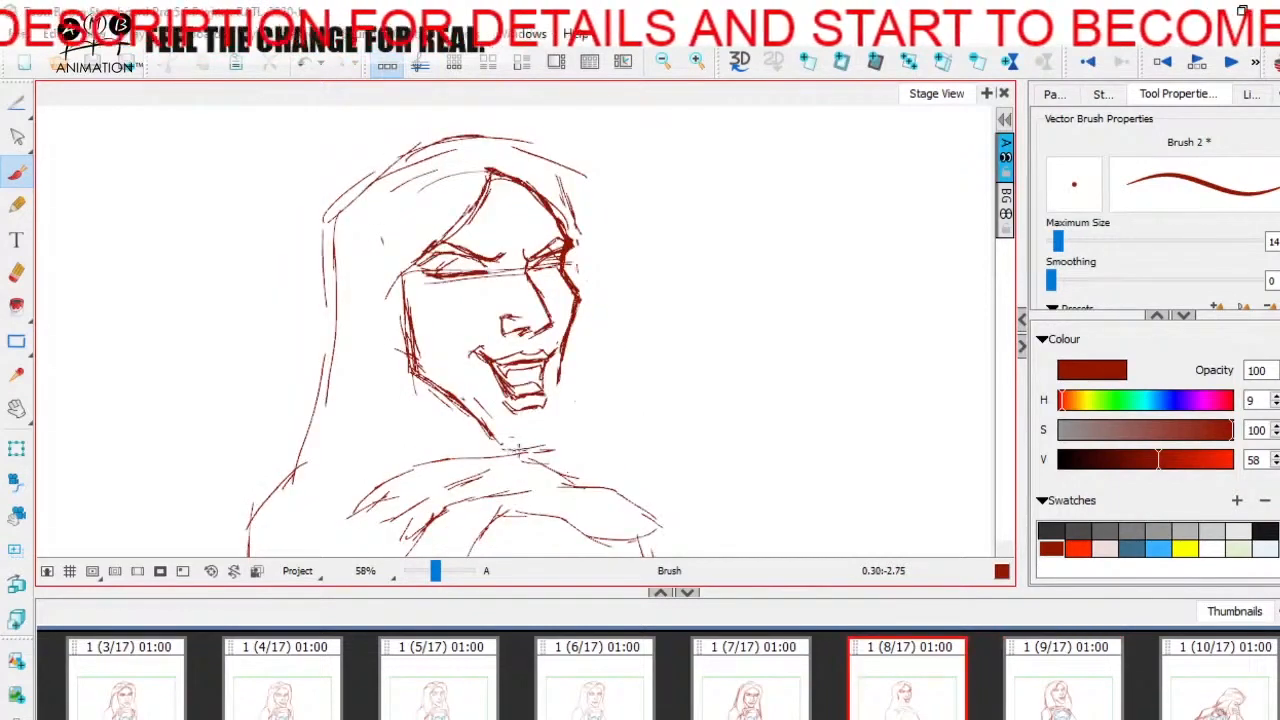
pyautogui.press('f')
pyautogui.press('d')
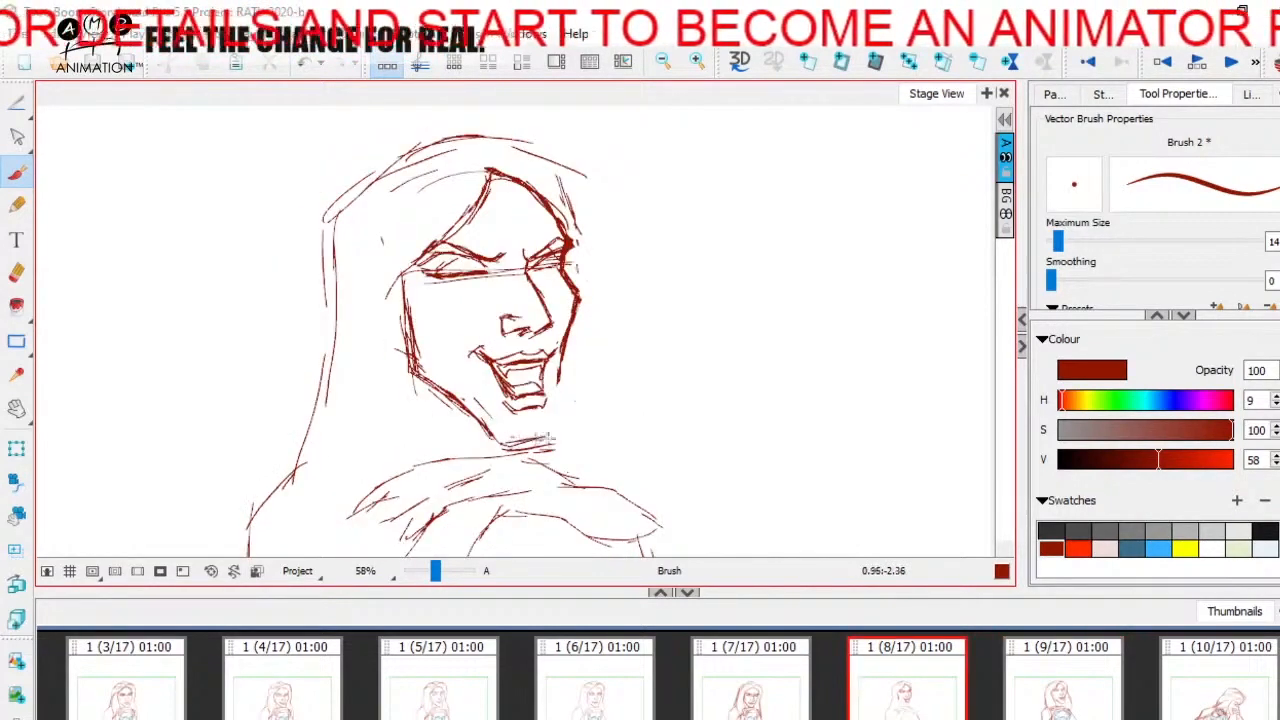
pyautogui.press('f')
pyautogui.press('d')
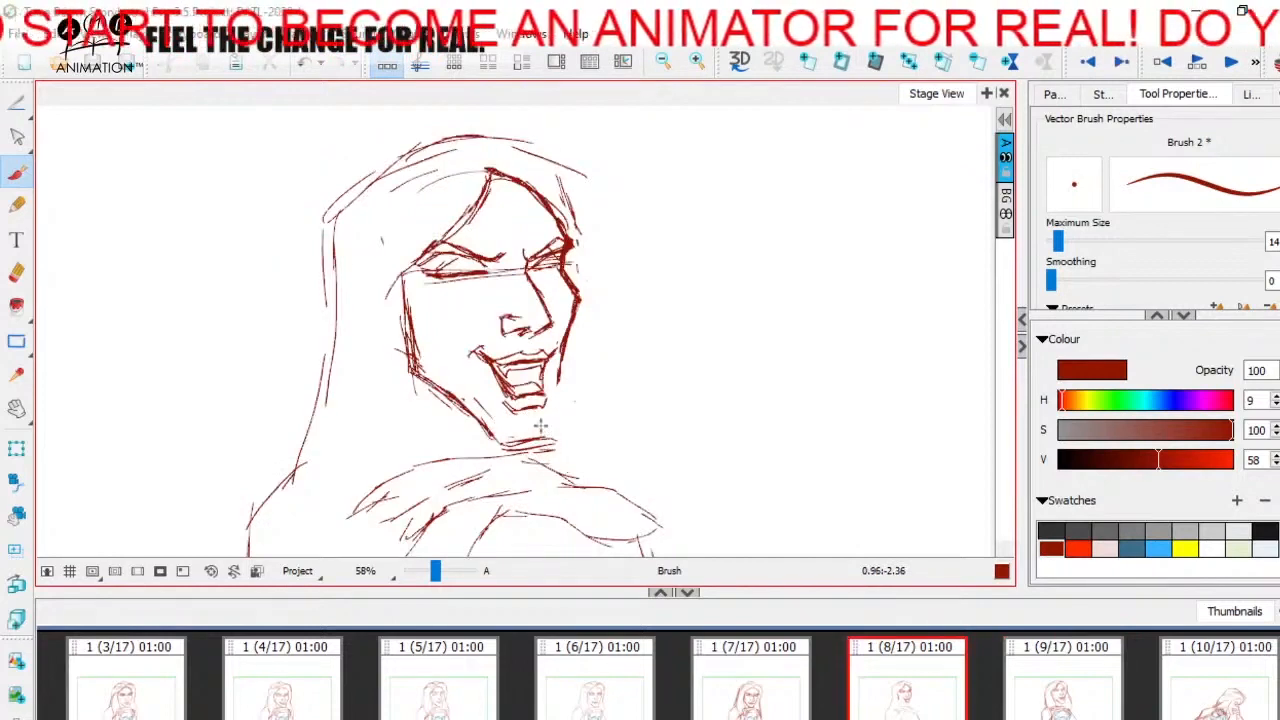
# - Undo the chin strokes brushed onto panel 9 and compare its far jaw with panel 8
pyautogui.press('f')
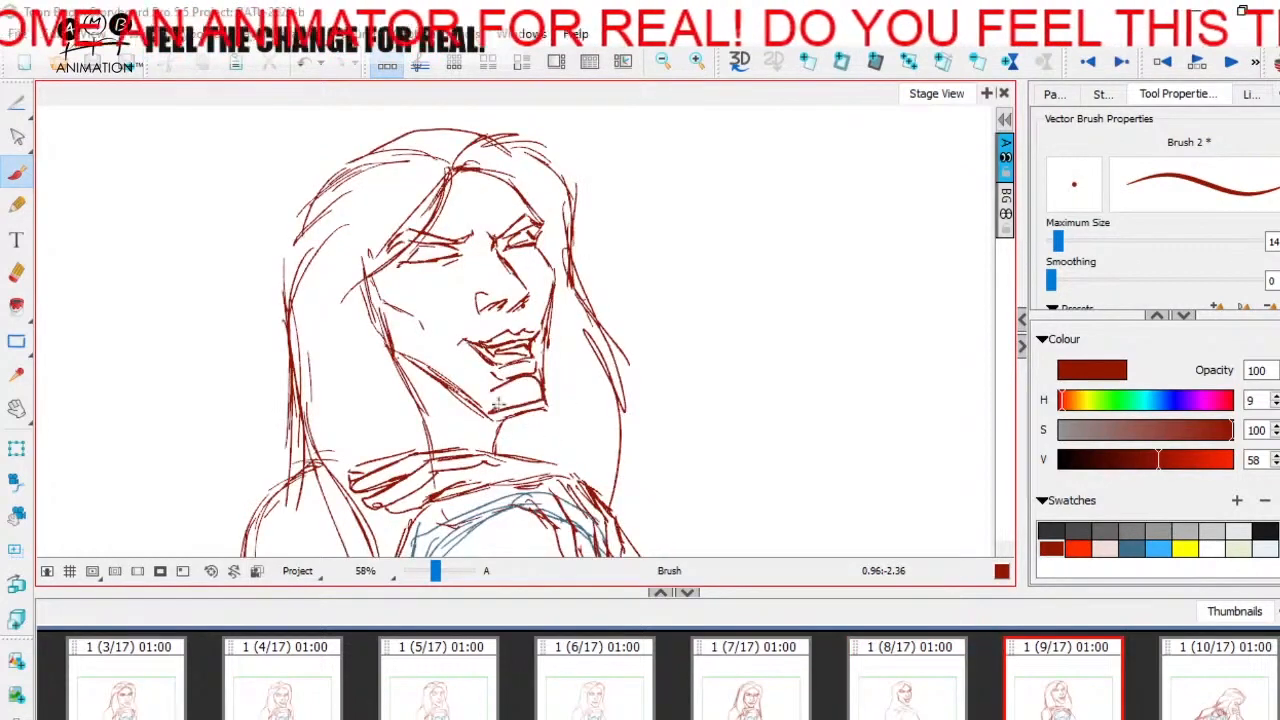
pyautogui.hotkey('ctrl', 'z')
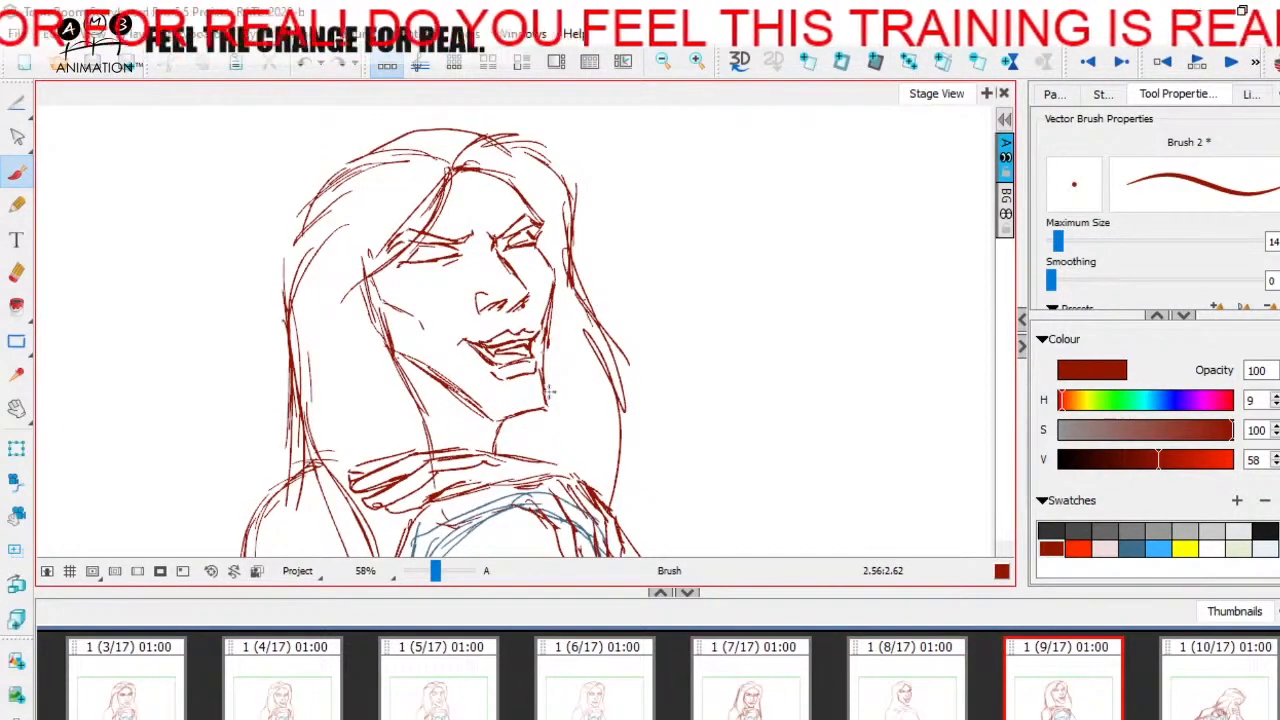
pyautogui.press('d')
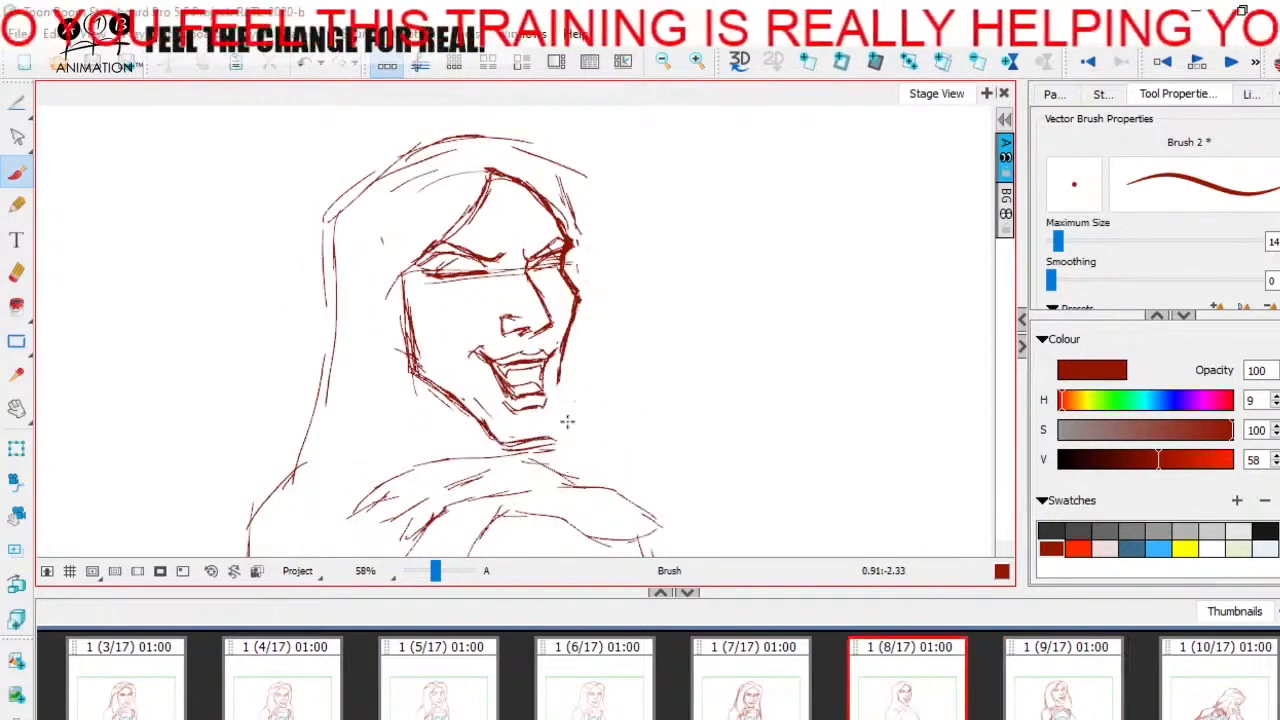
pyautogui.press('f')
pyautogui.press('d')
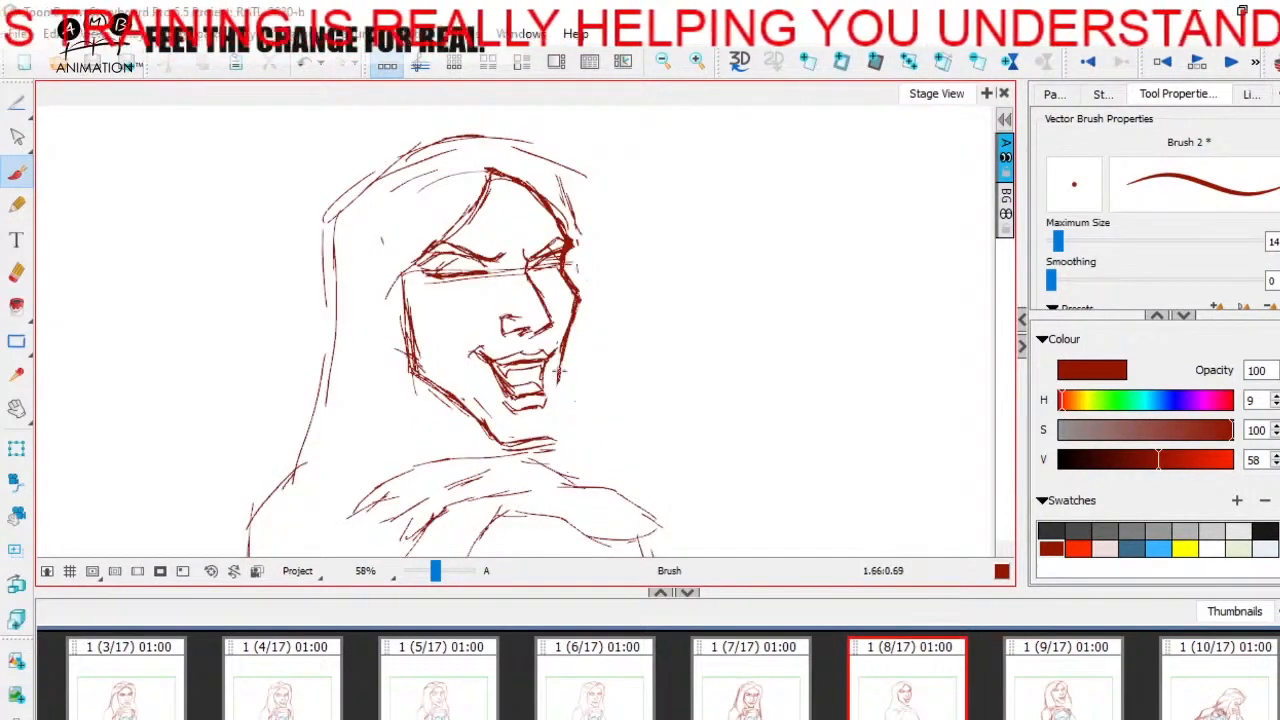
# - Extend the far jaw line in panel 8 down to the chin, flipping to panel 9 to compare
pyautogui.press('f')
pyautogui.press('d')
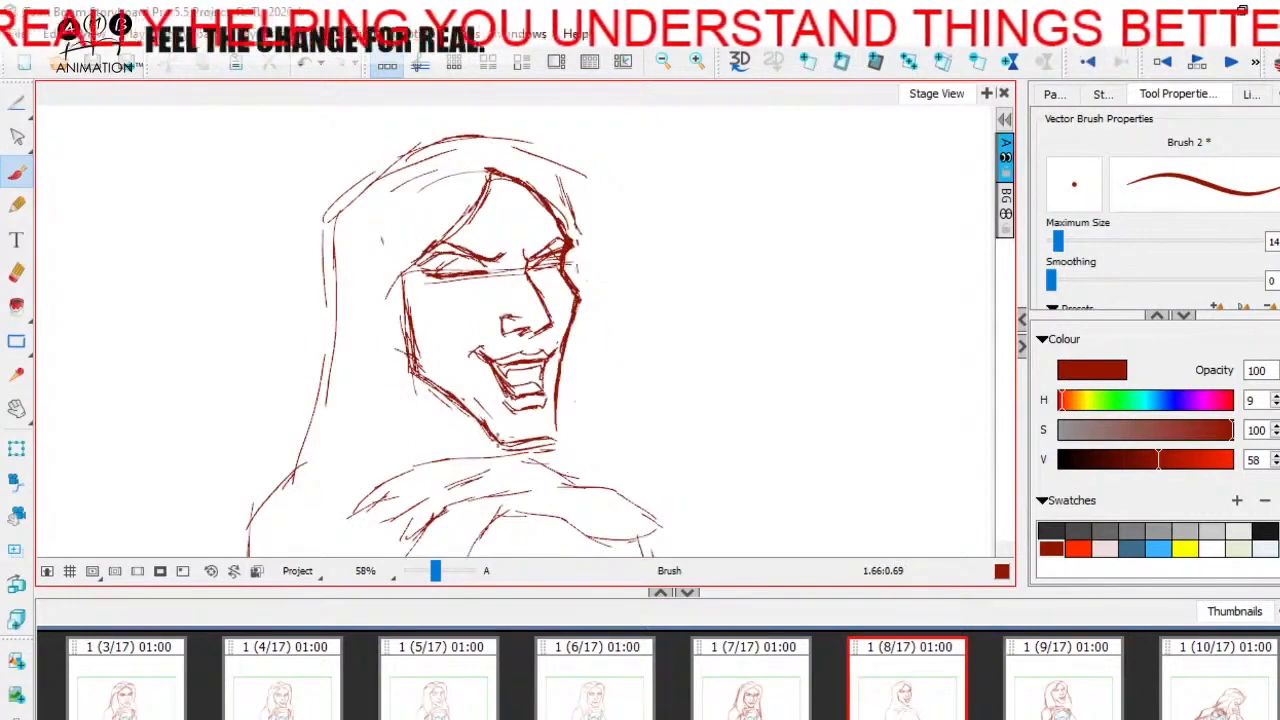
pyautogui.press('f')
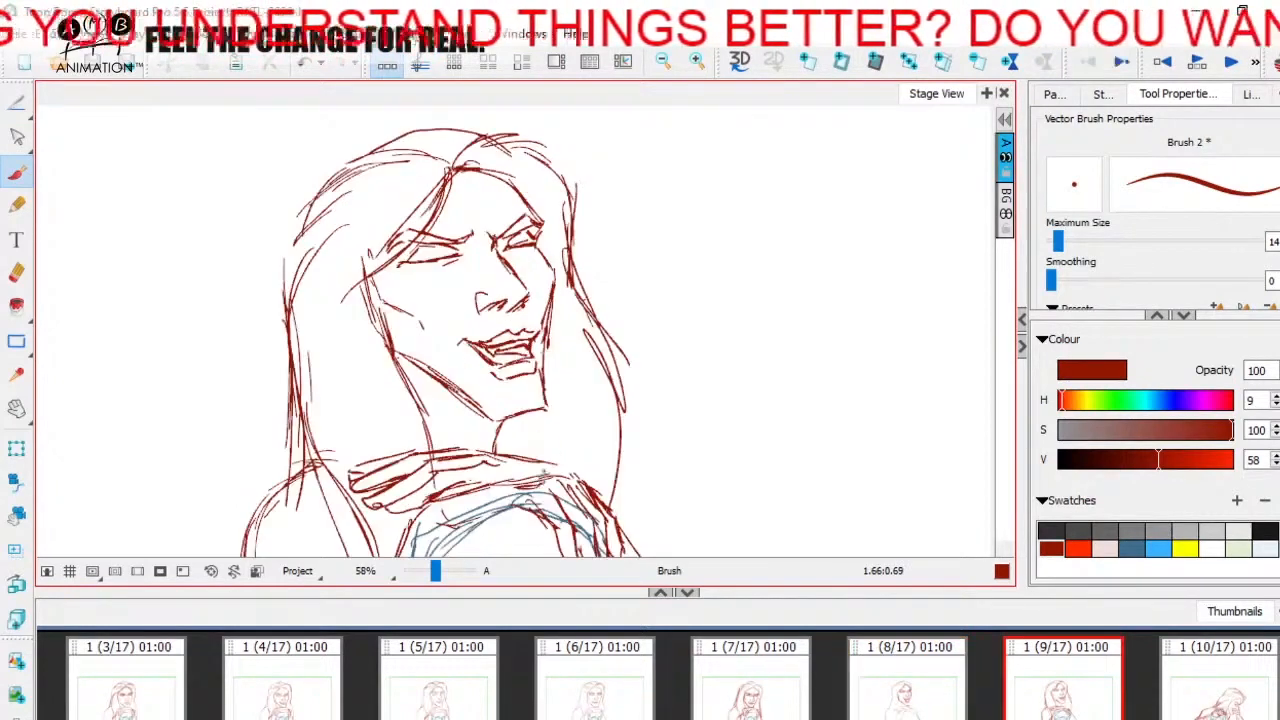
pyautogui.press('d')
pyautogui.press('f')
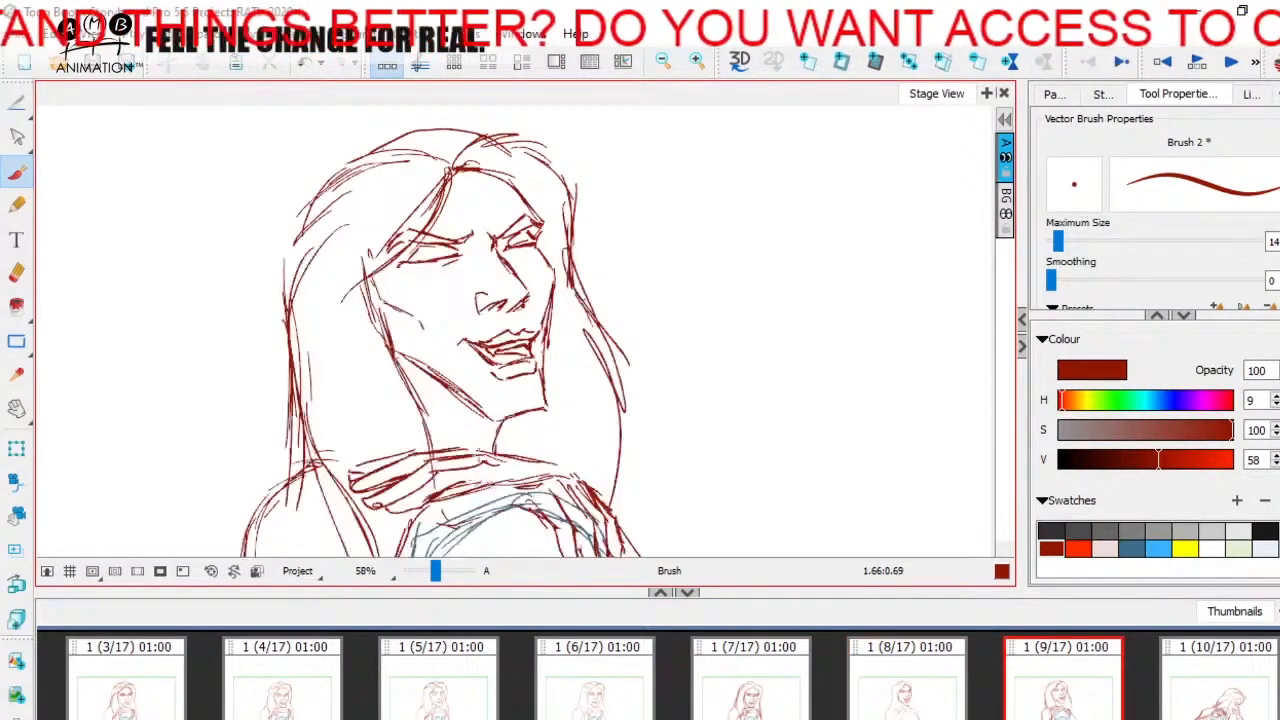
pyautogui.press('d')
pyautogui.press('f')
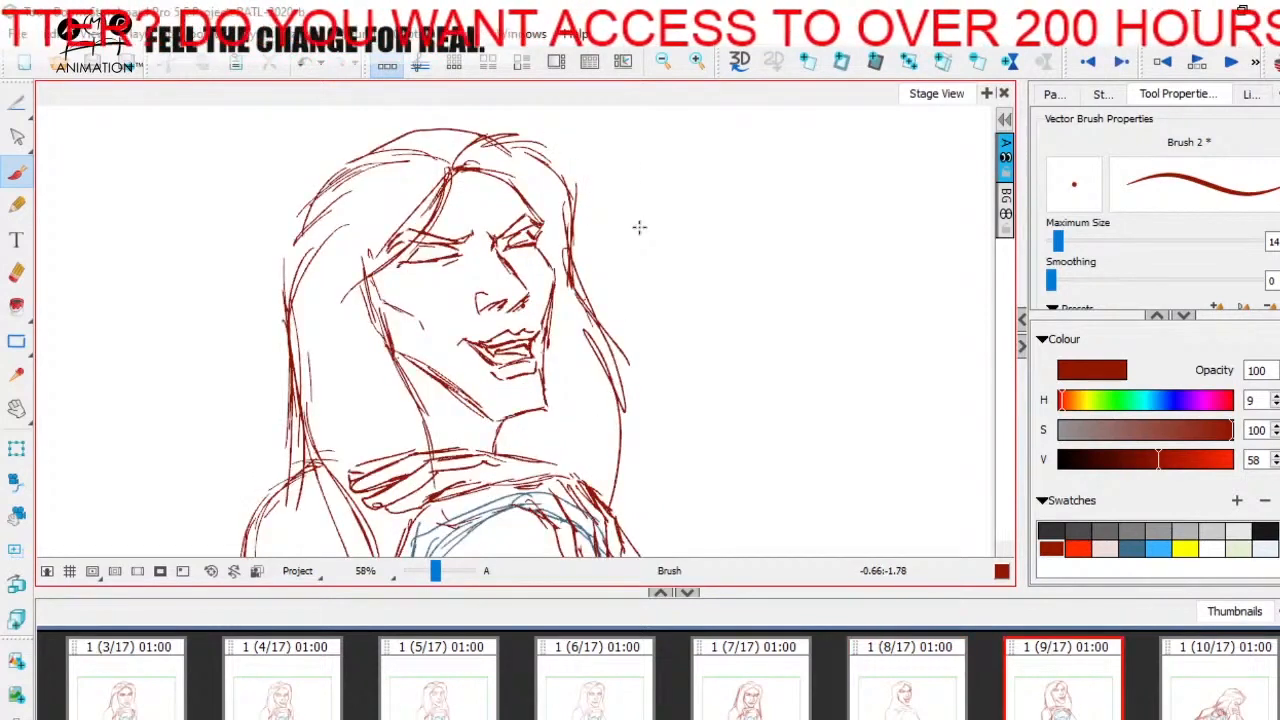
# - Compare the whole figure across panels 7, 8 and 9, and scrub the timeline to review the movement
pyautogui.hotkey('alt', 's')
pyautogui.hotkey('shift', 'm')
pyautogui.moveTo(433, 571); pyautogui.dragTo(429, 571)
pyautogui.click(622, 682)
pyautogui.click(755, 684)
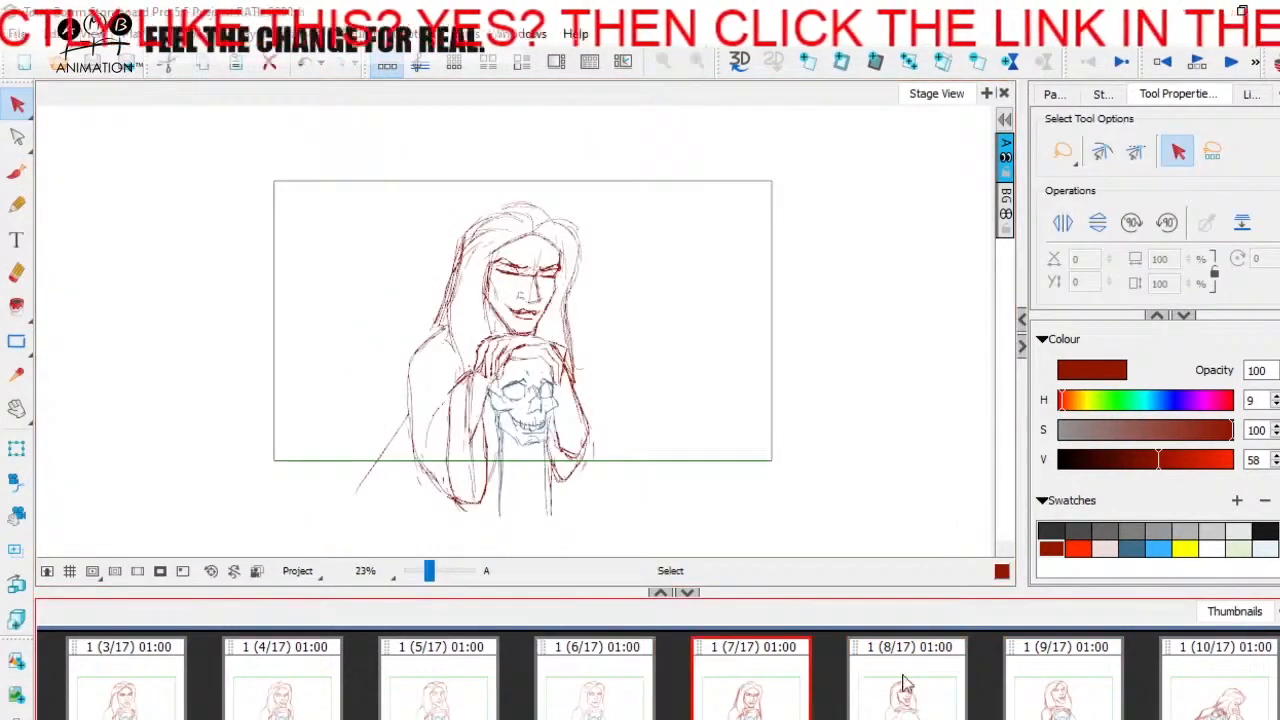
pyautogui.click(903, 683)
pyautogui.click(1012, 650)
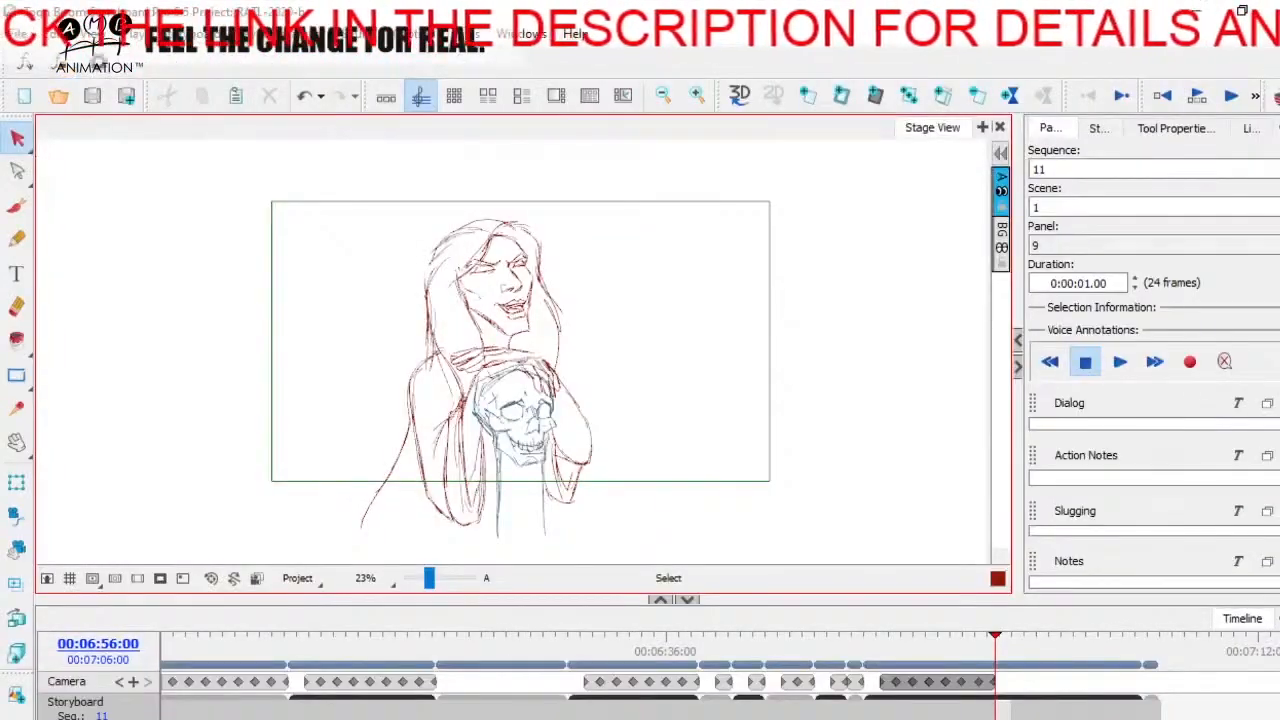
pyautogui.moveTo(997, 634)
pyautogui.mouseDown()
pyautogui.moveTo(900, 636)
pyautogui.moveTo(1011, 650)
pyautogui.moveTo(897, 650)
pyautogui.moveTo(1014, 650)
pyautogui.moveTo(943, 650)
pyautogui.moveTo(1000, 650)
pyautogui.moveTo(903, 668)
pyautogui.moveTo(1006, 650)
pyautogui.moveTo(923, 650)
pyautogui.moveTo(1000, 663)
pyautogui.moveTo(1014, 650)
pyautogui.moveTo(946, 650)
pyautogui.moveTo(1006, 650)
pyautogui.moveTo(903, 668)
pyautogui.moveTo(1006, 650)
pyautogui.moveTo(934, 650)
pyautogui.moveTo(1088, 650)
pyautogui.moveTo(923, 650)
pyautogui.moveTo(991, 650)
pyautogui.moveTo(898, 663)
pyautogui.moveTo(971, 650)
pyautogui.moveTo(897, 650)
pyautogui.moveTo(971, 650)
pyautogui.moveTo(912, 650)
pyautogui.moveTo(965, 650)
pyautogui.moveTo(897, 667)
pyautogui.moveTo(979, 651)
pyautogui.moveTo(903, 650)
pyautogui.moveTo(1003, 651)
pyautogui.moveTo(980, 651)
pyautogui.mouseUp()
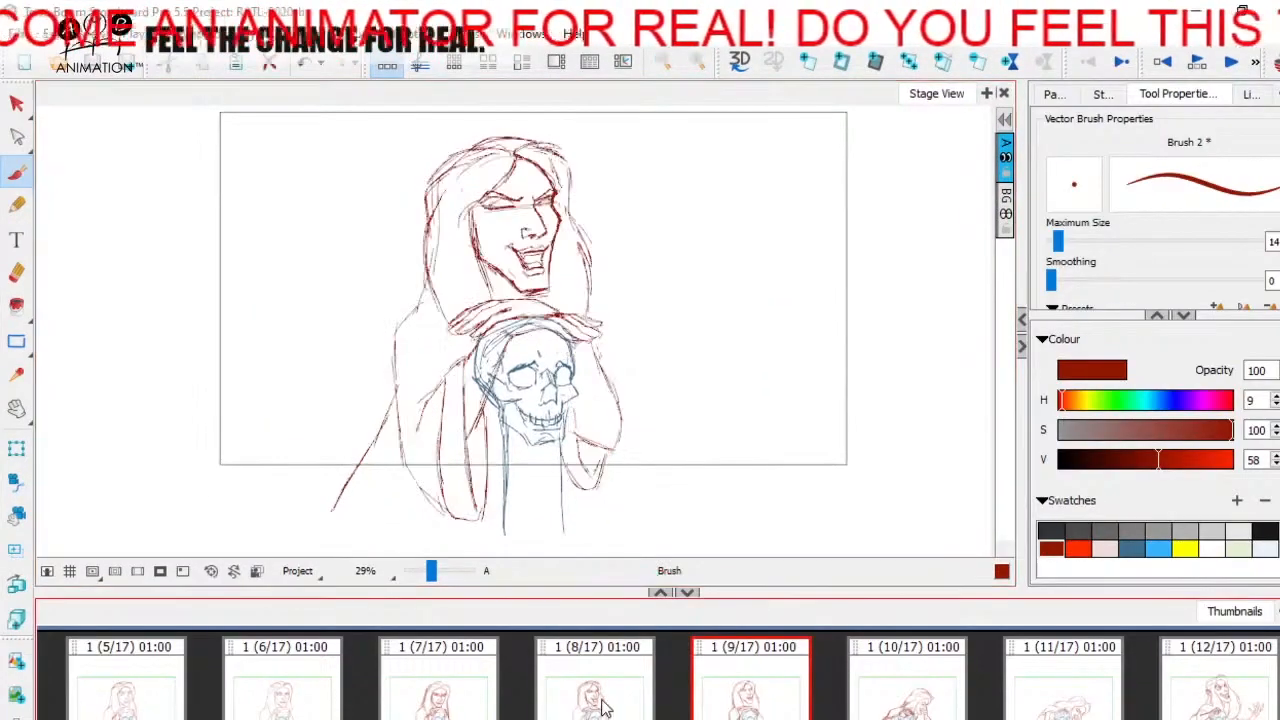
# - Compare panels 7 and 8, insert a blank panel after panel 7 and display the neighbouring drawings as onion skin
pyautogui.click(593, 688)
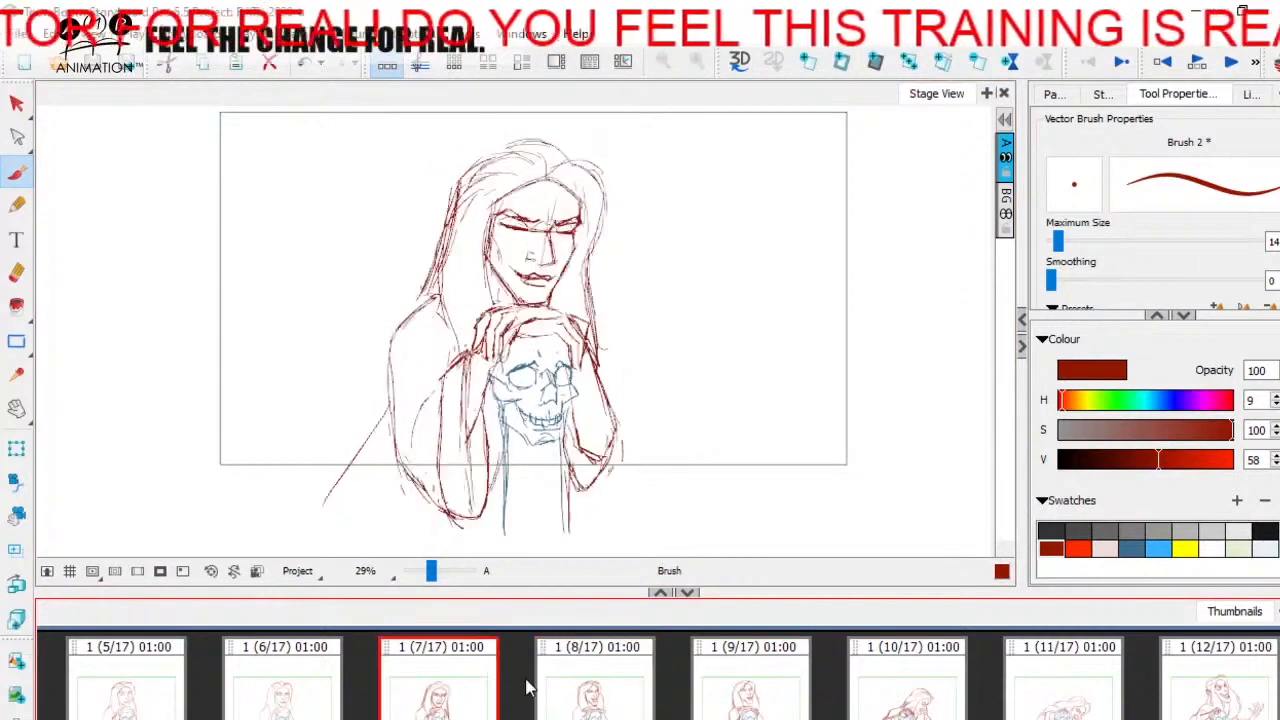
pyautogui.click(460, 693)
pyautogui.click(586, 690)
pyautogui.click(449, 691)
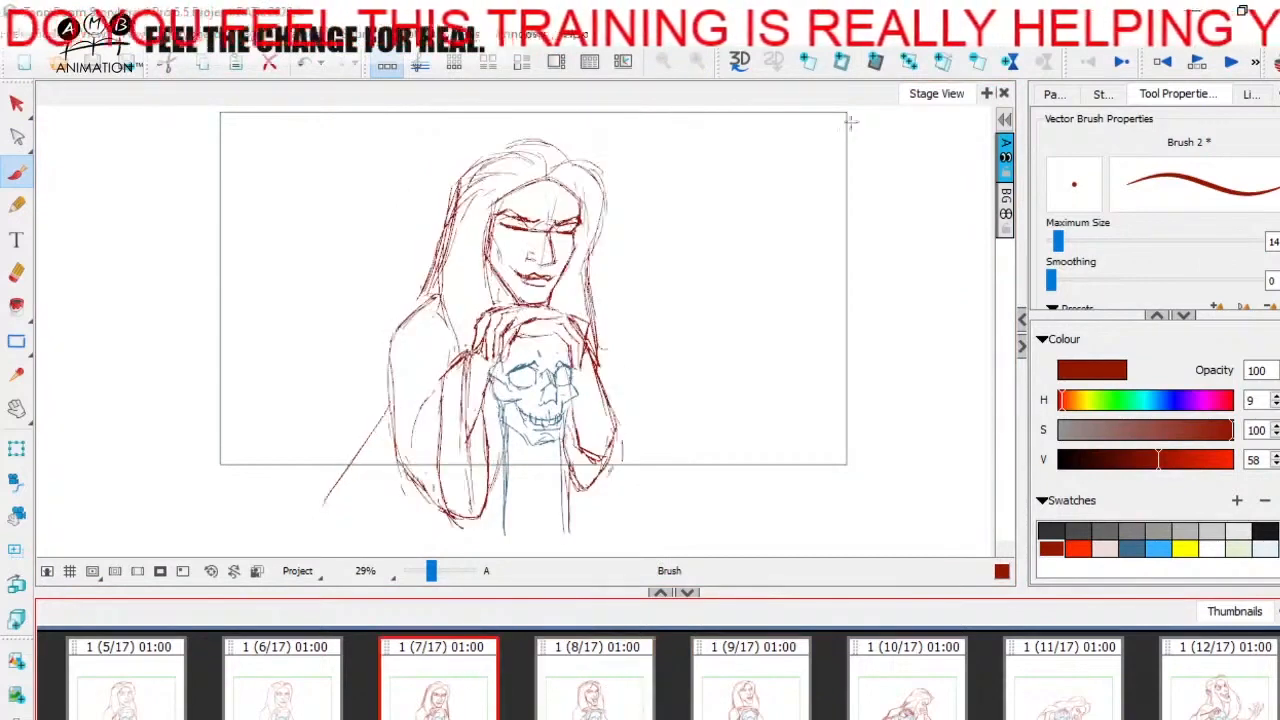
pyautogui.click(808, 62)
pyautogui.click(1275, 62)
pyautogui.moveTo(663, 366); pyautogui.dragTo(672, 407)
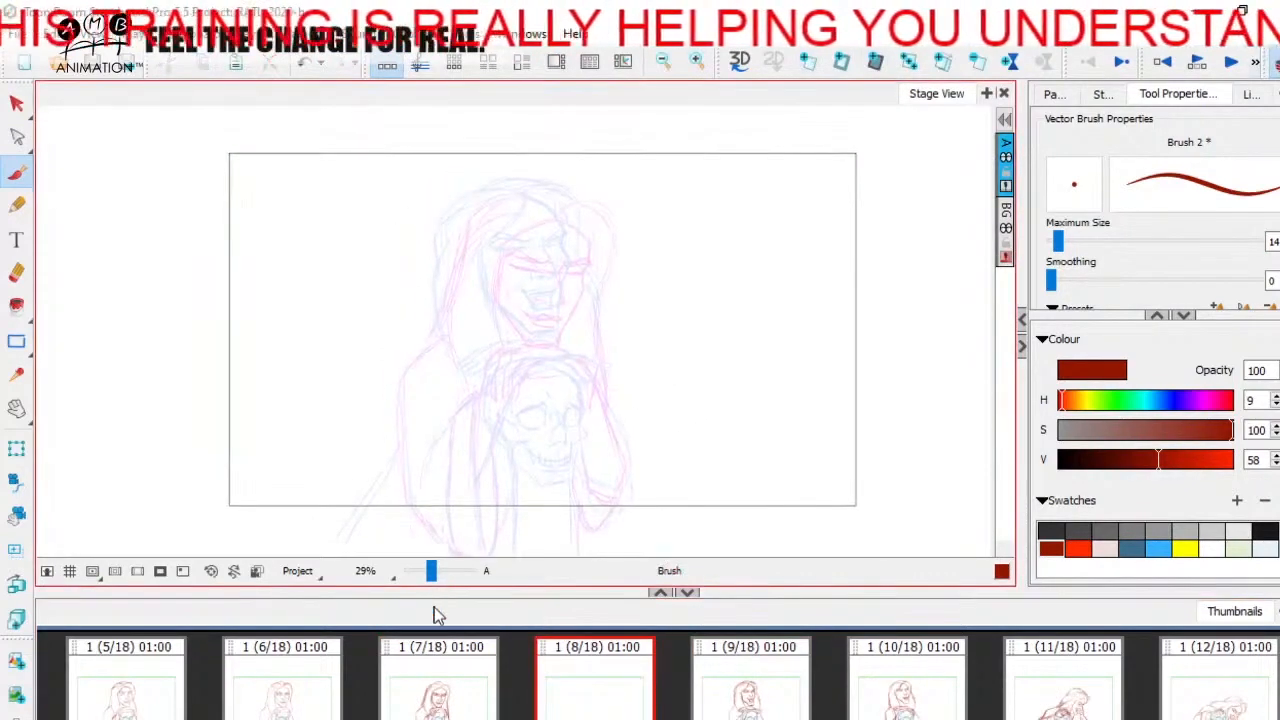
pyautogui.moveTo(435, 578); pyautogui.dragTo(434, 570)
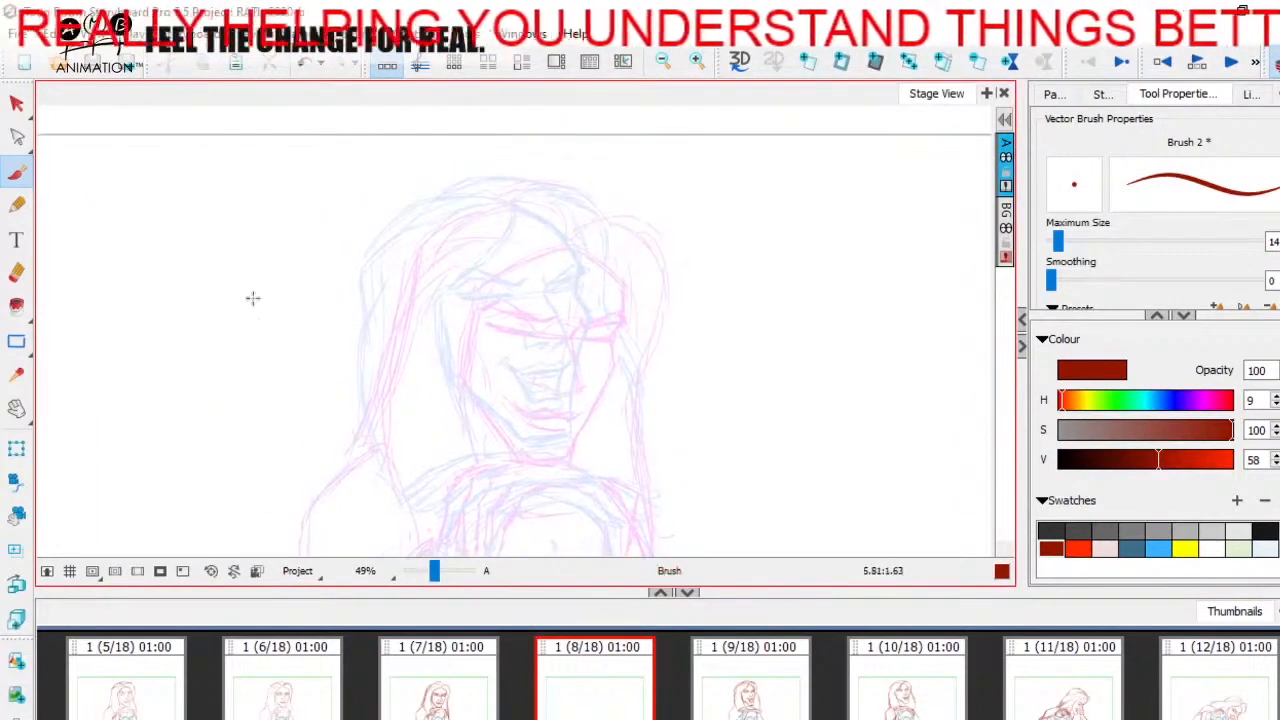
# - Compare the adjacent panels and brush the in-between face outline in blank panel 8, covering hairline, cheeks, jaw and chin
pyautogui.click(740, 690)
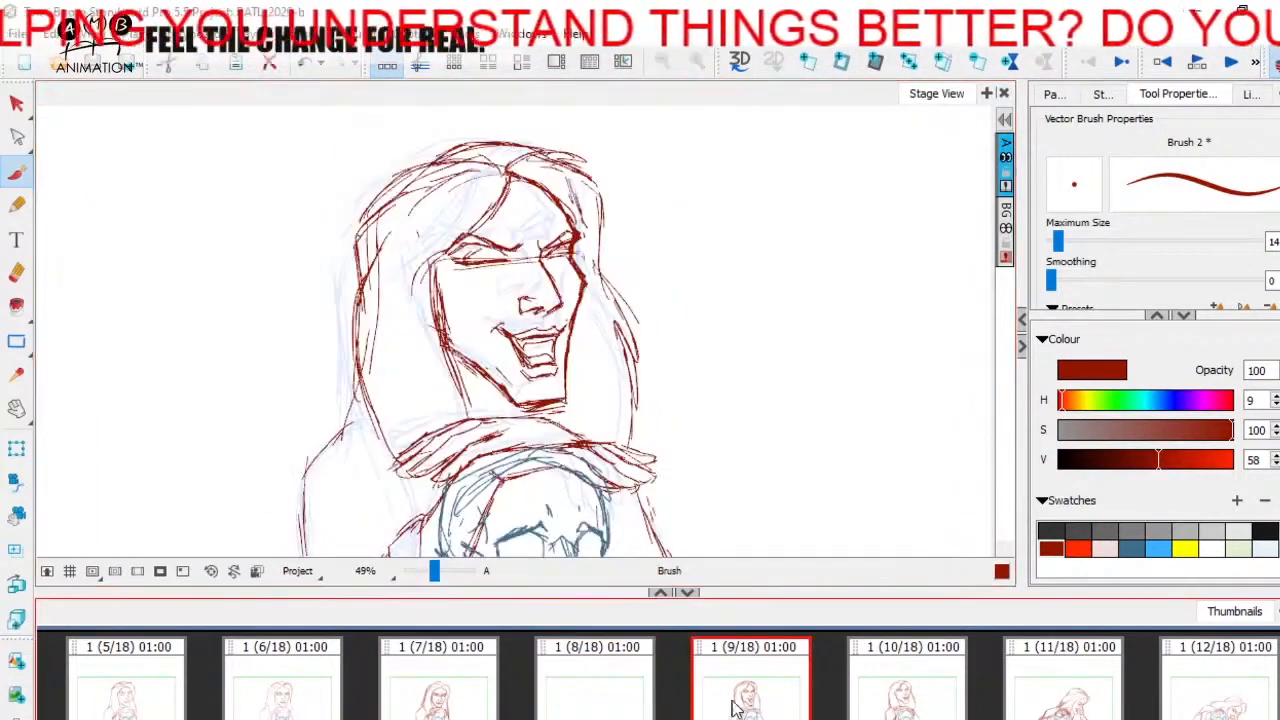
pyautogui.click(901, 692)
pyautogui.click(762, 708)
pyautogui.click(890, 702)
pyautogui.click(750, 700)
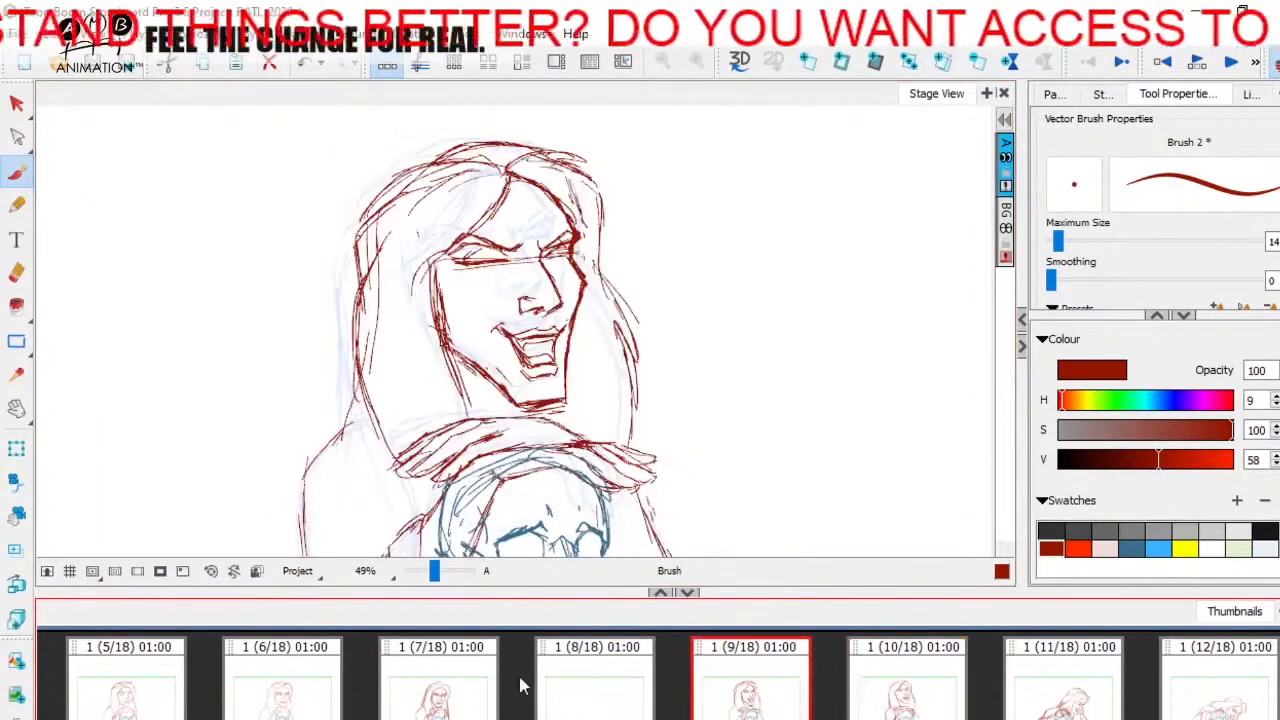
pyautogui.click(450, 692)
pyautogui.click(590, 695)
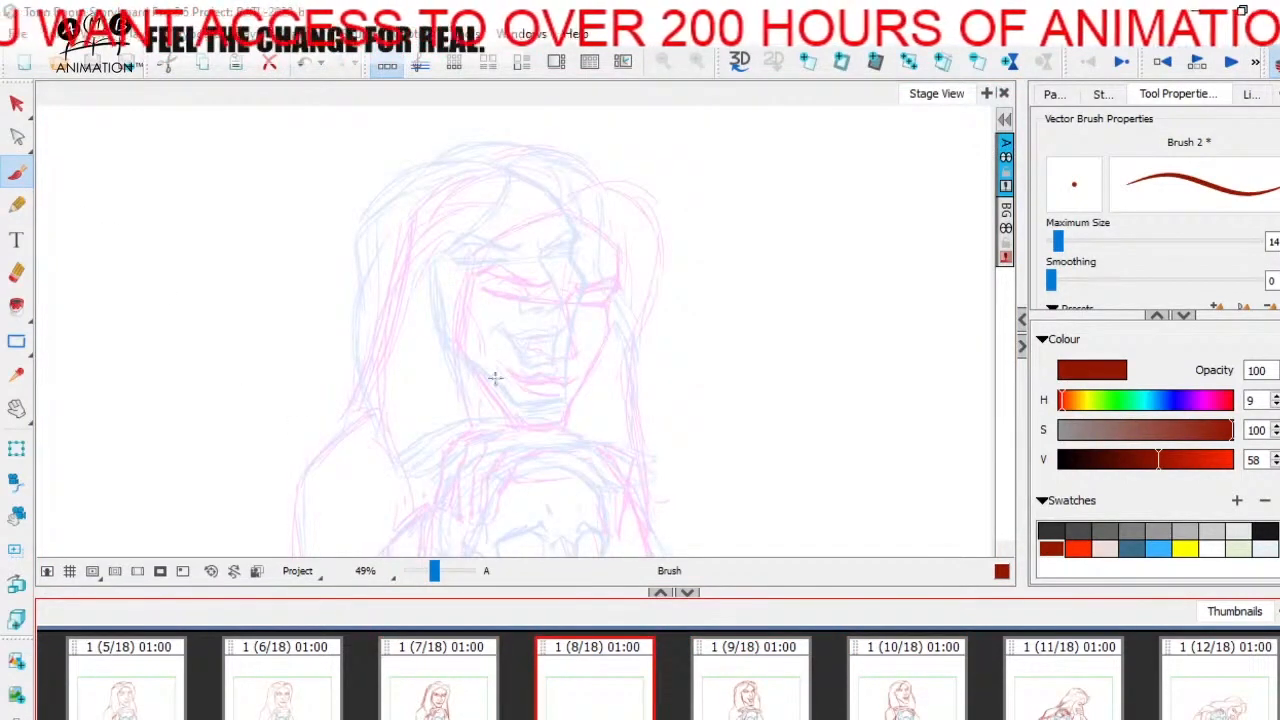
pyautogui.moveTo(452, 268)
pyautogui.mouseDown()
pyautogui.moveTo(452, 346)
pyautogui.moveTo(515, 408)
pyautogui.mouseUp()
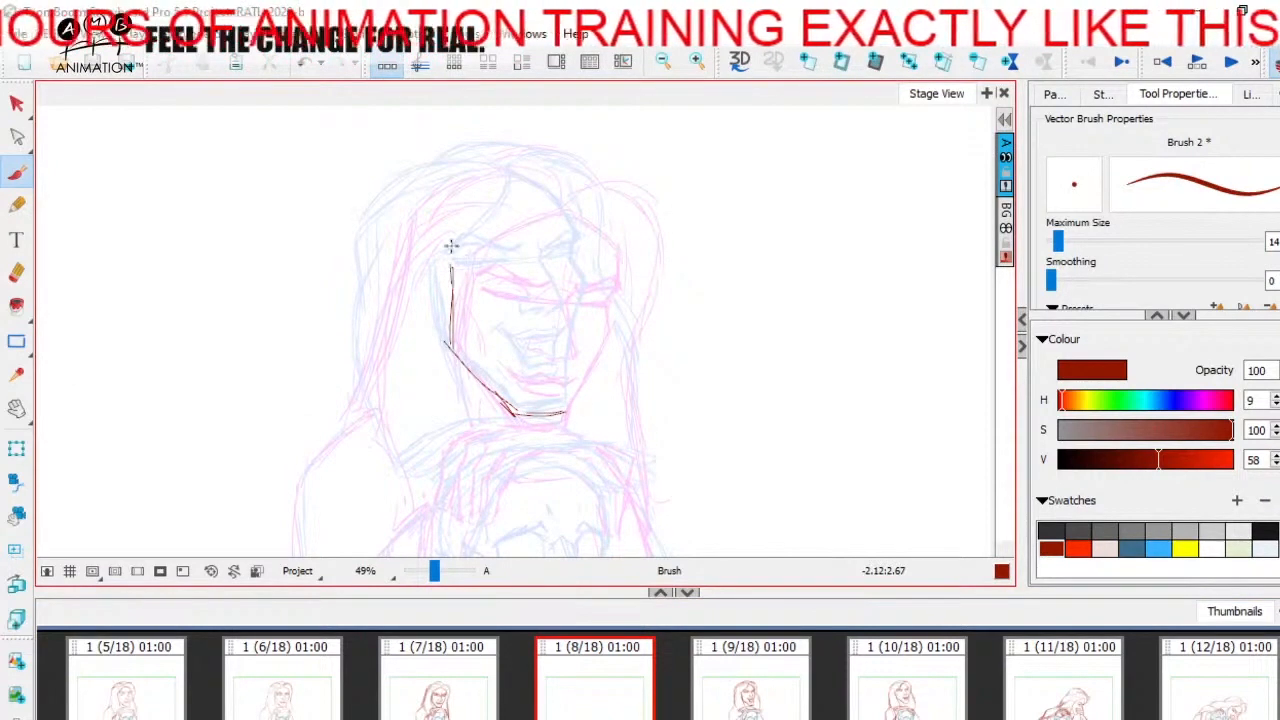
pyautogui.moveTo(505, 228); pyautogui.dragTo(543, 183)
pyautogui.moveTo(560, 185)
pyautogui.mouseDown()
pyautogui.moveTo(594, 220)
pyautogui.moveTo(579, 210)
pyautogui.moveTo(598, 257)
pyautogui.mouseUp()
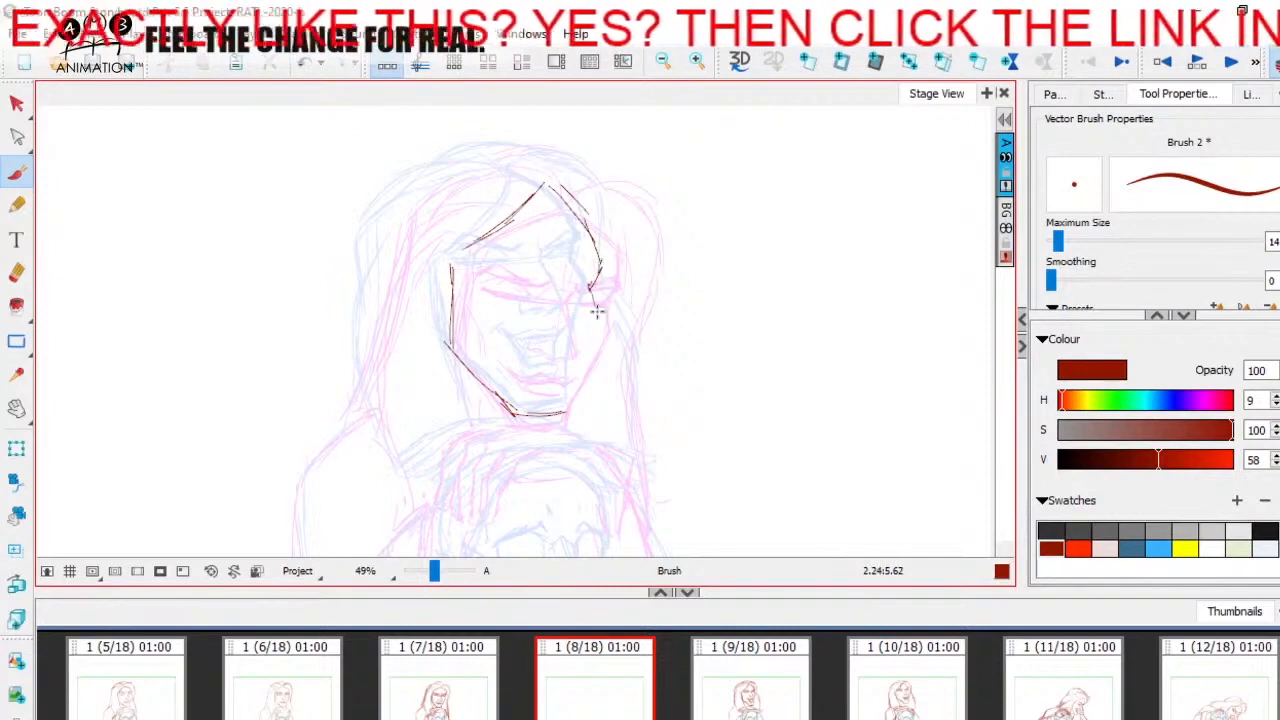
pyautogui.moveTo(582, 347); pyautogui.dragTo(565, 420)
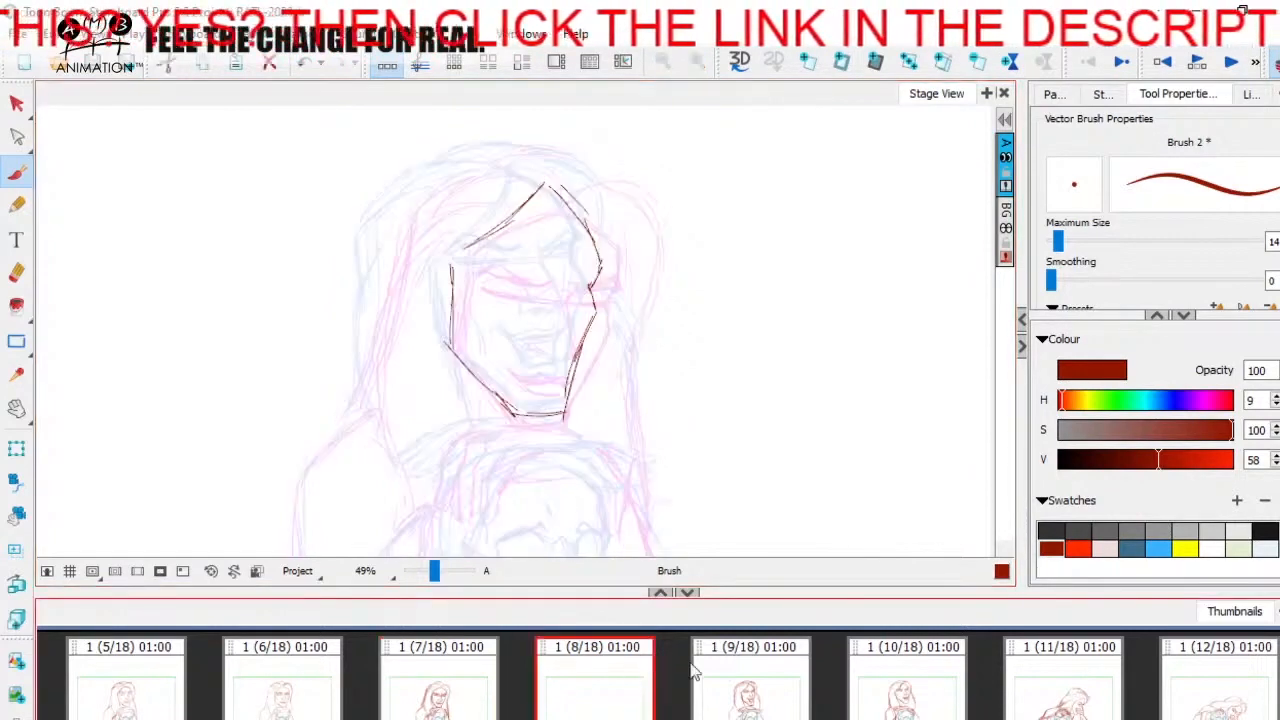
# - Compare the new face outline in panel 8 with the faces in panels 7, 9 and 10
pyautogui.click(748, 675)
pyautogui.click(894, 677)
pyautogui.click(592, 680)
pyautogui.click(452, 672)
pyautogui.click(600, 682)
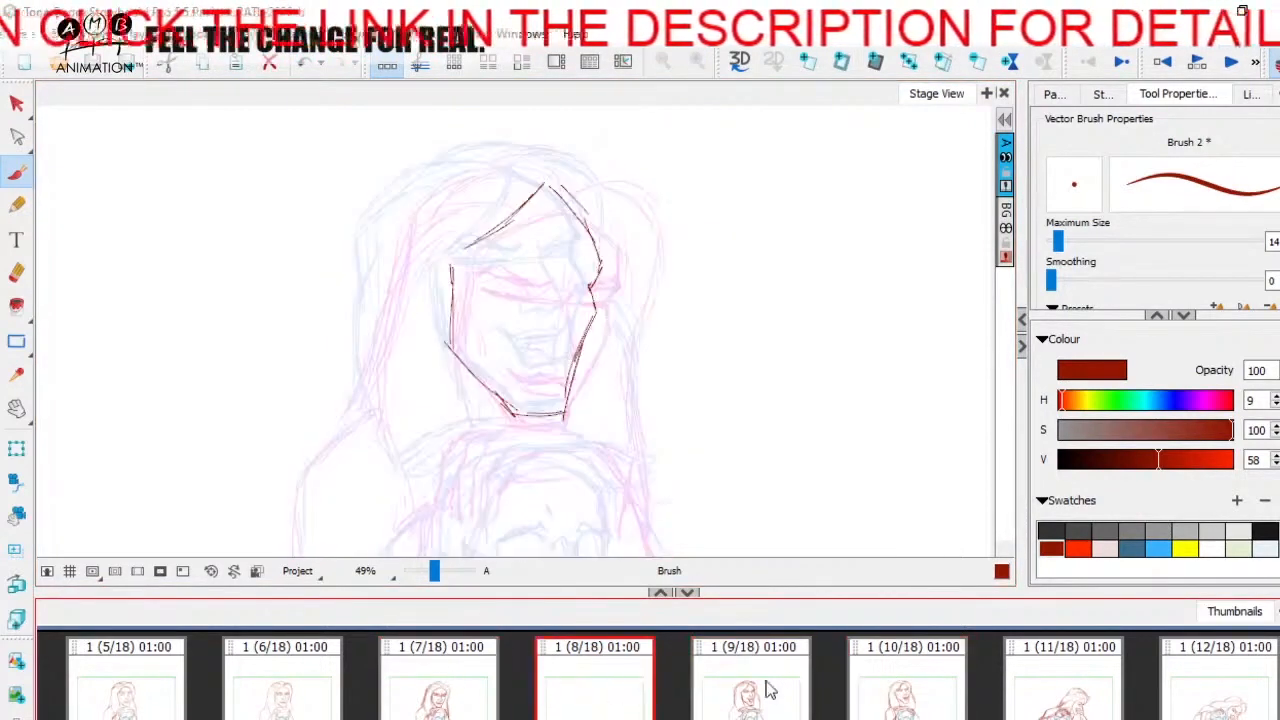
pyautogui.click(764, 687)
pyautogui.click(891, 672)
pyautogui.click(758, 690)
pyautogui.click(565, 688)
pyautogui.click(795, 685)
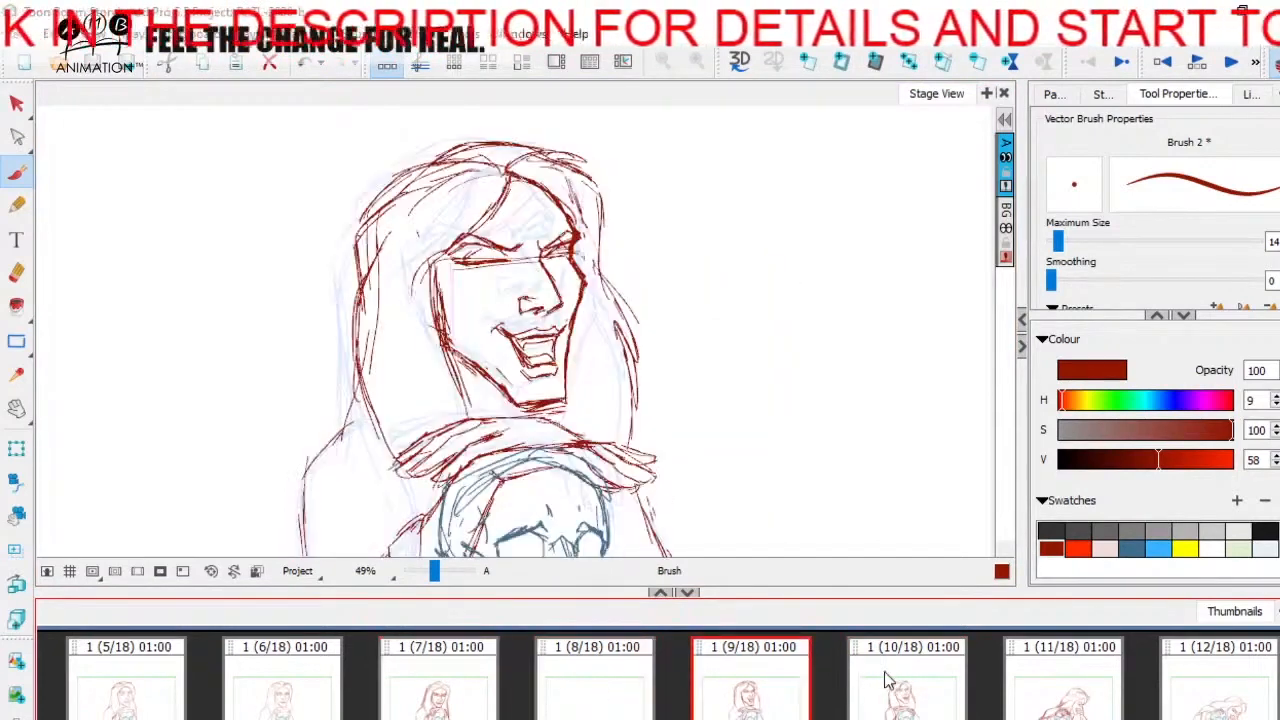
pyautogui.click(889, 682)
pyautogui.click(645, 690)
pyautogui.click(780, 677)
pyautogui.click(550, 650)
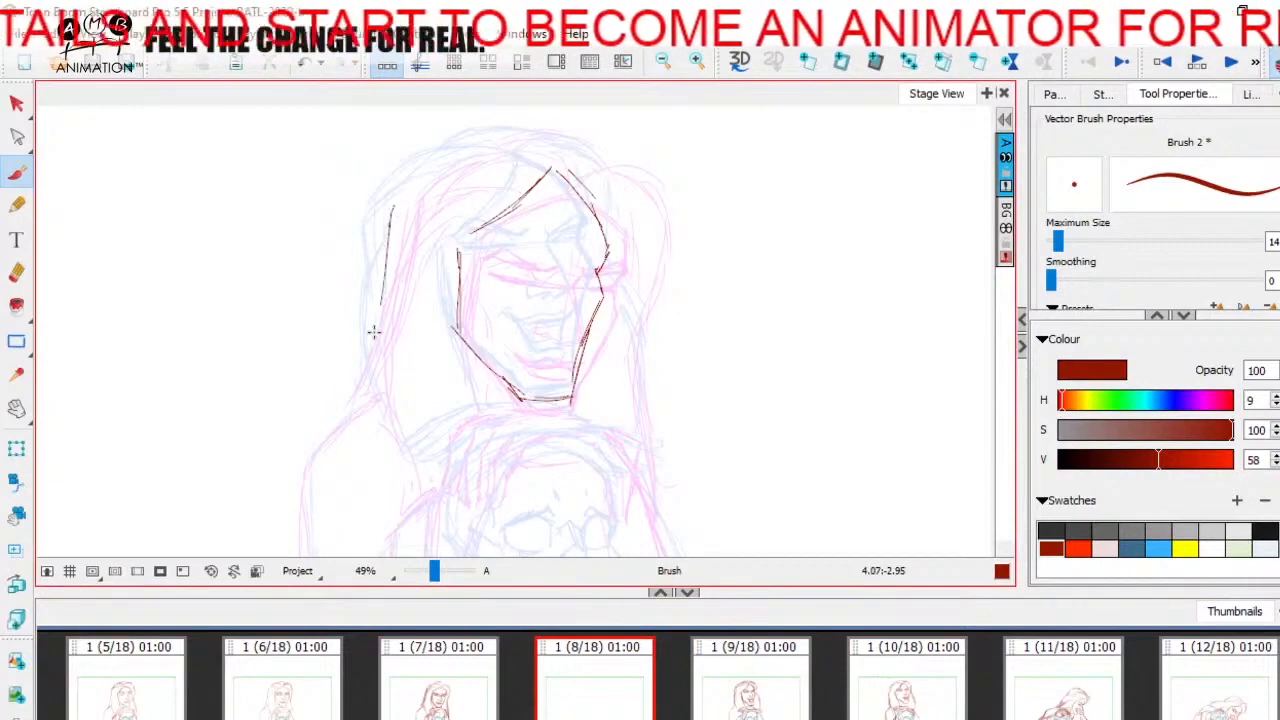
# - Brush the outer hair contour of panel 8 over the crown and down both sides of the face
pyautogui.moveTo(386, 272)
pyautogui.mouseDown()
pyautogui.moveTo(403, 425)
pyautogui.moveTo(372, 350)
pyautogui.mouseUp()
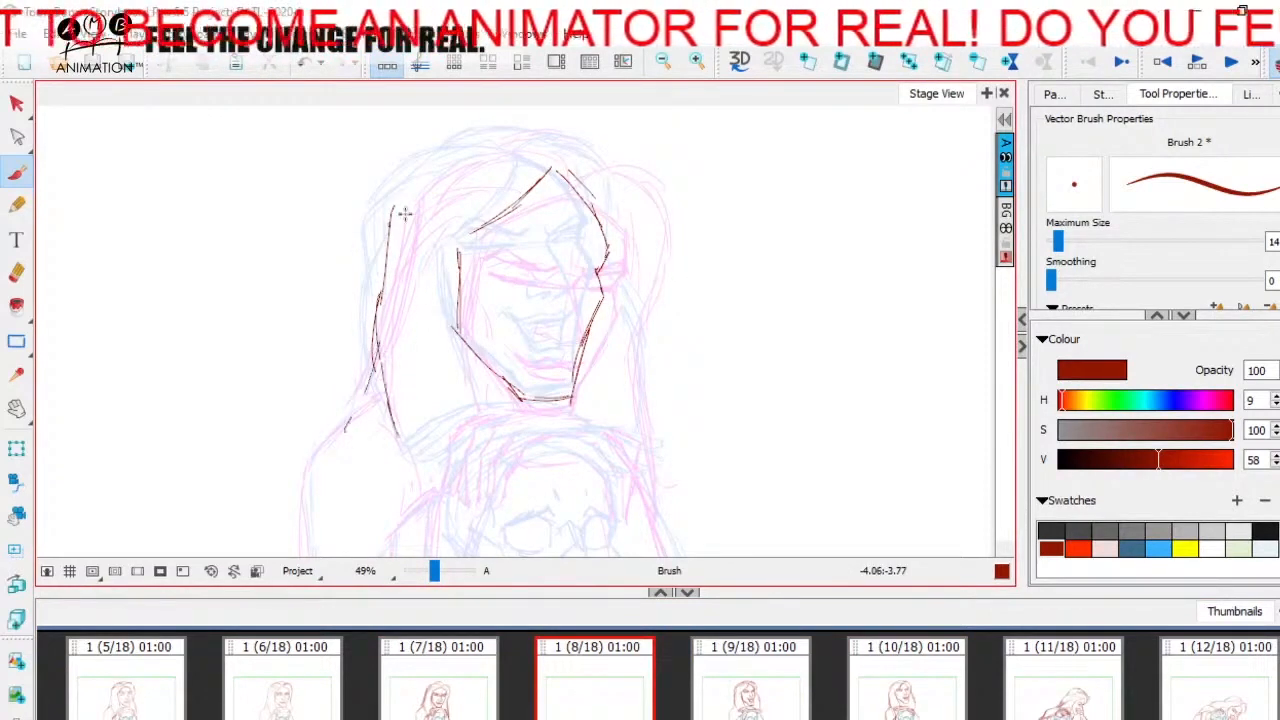
pyautogui.moveTo(386, 274); pyautogui.dragTo(396, 199)
pyautogui.moveTo(436, 160)
pyautogui.mouseDown()
pyautogui.moveTo(527, 156)
pyautogui.moveTo(486, 134)
pyautogui.moveTo(592, 169)
pyautogui.mouseUp()
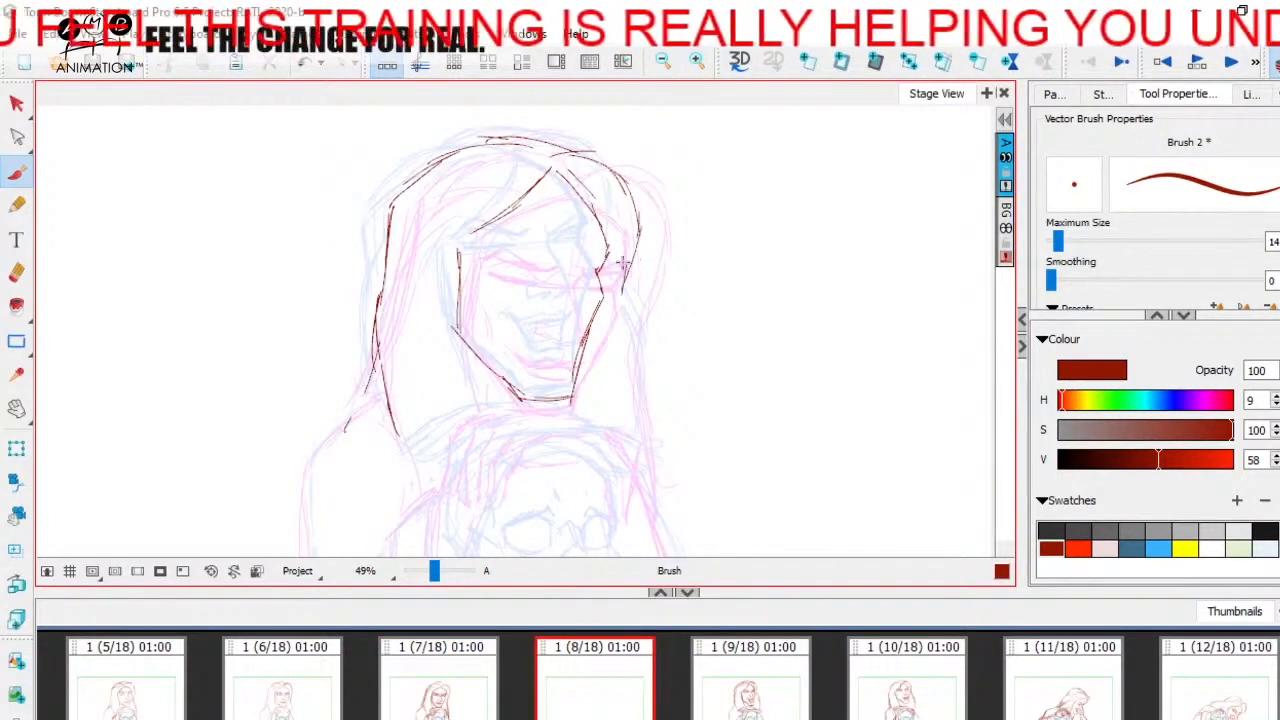
pyautogui.moveTo(622, 262)
pyautogui.mouseDown()
pyautogui.moveTo(620, 324)
pyautogui.moveTo(640, 390)
pyautogui.mouseUp()
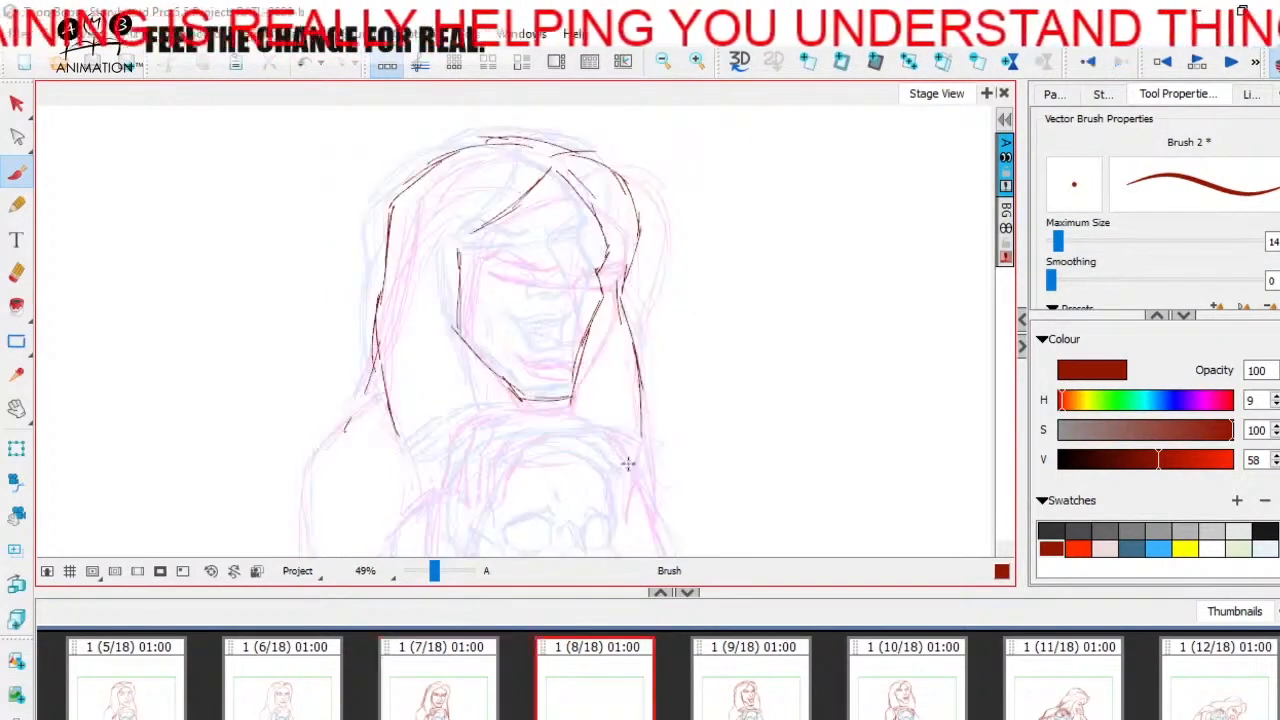
# - Compare the hair and face contours in panel 8 with the key drawings in panels 7 and 9
pyautogui.press('Left')
pyautogui.scroll(-3, 386, 383)
pyautogui.press('Right')
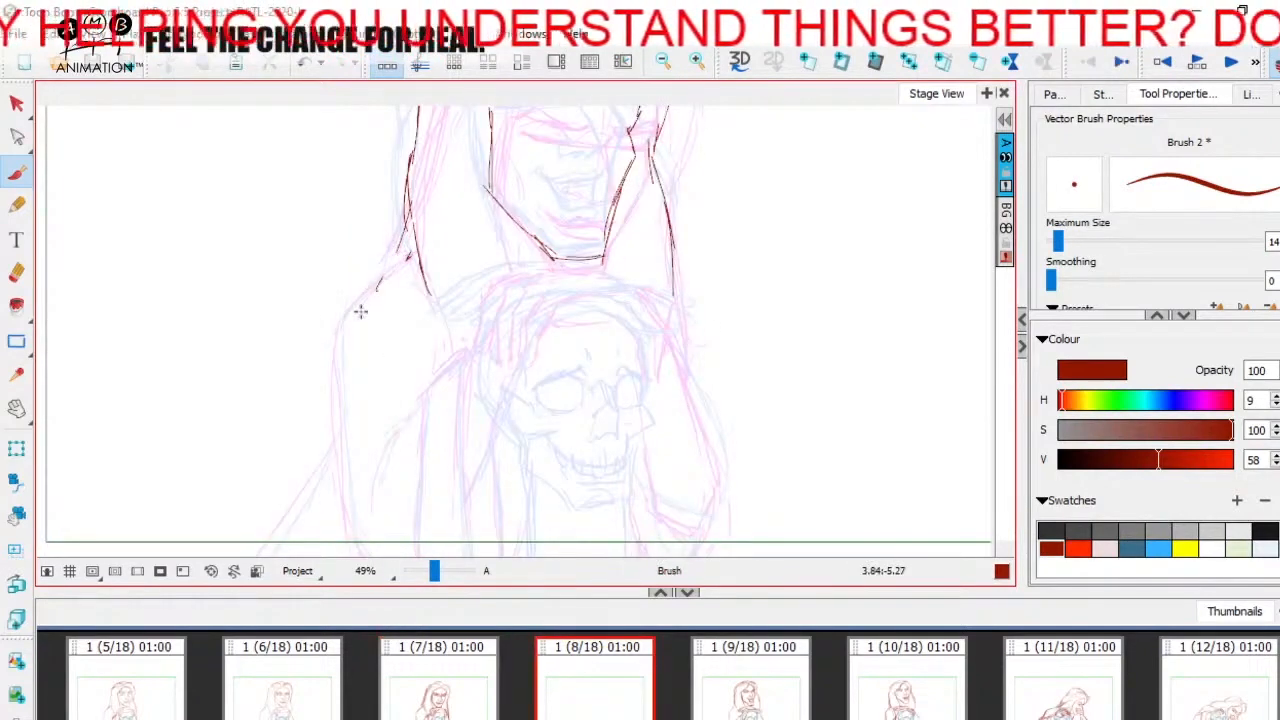
pyautogui.press('space')
pyautogui.moveTo(583, 327); pyautogui.dragTo(530, 525)
pyautogui.click(768, 702)
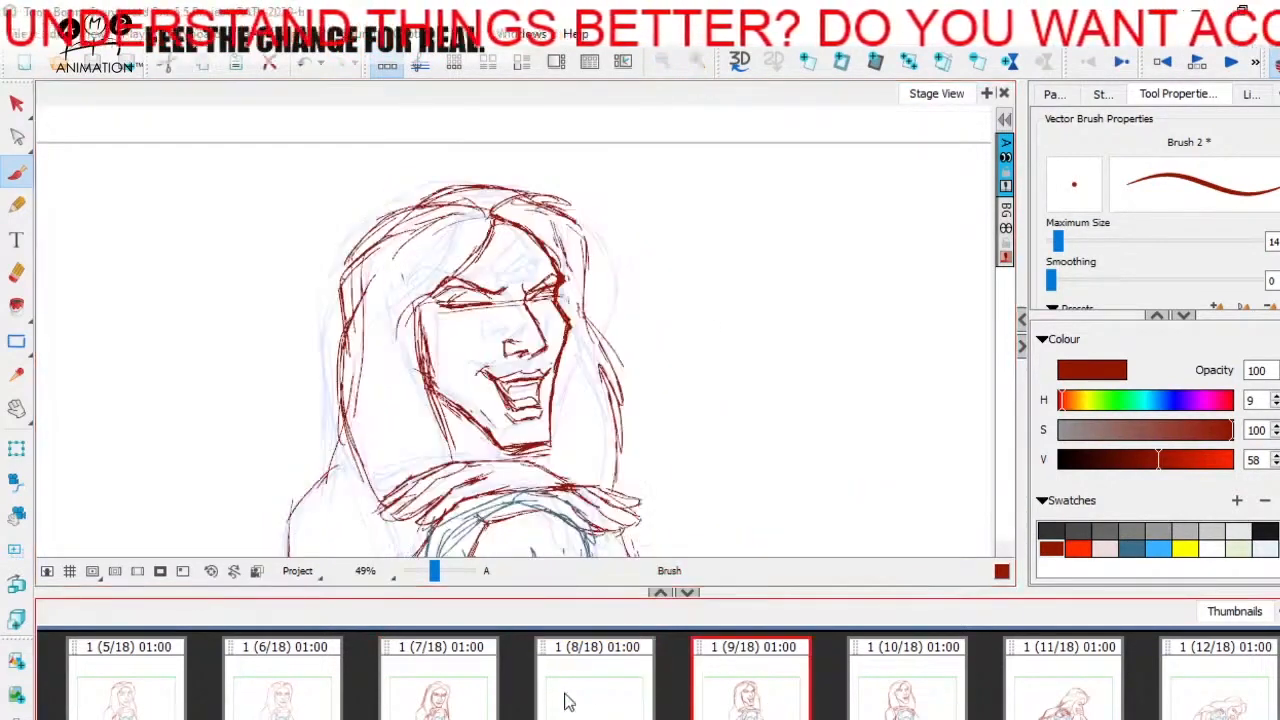
pyautogui.click(565, 702)
pyautogui.press('space')
pyautogui.moveTo(736, 451); pyautogui.dragTo(755, 368)
pyautogui.moveTo(432, 576); pyautogui.dragTo(435, 573)
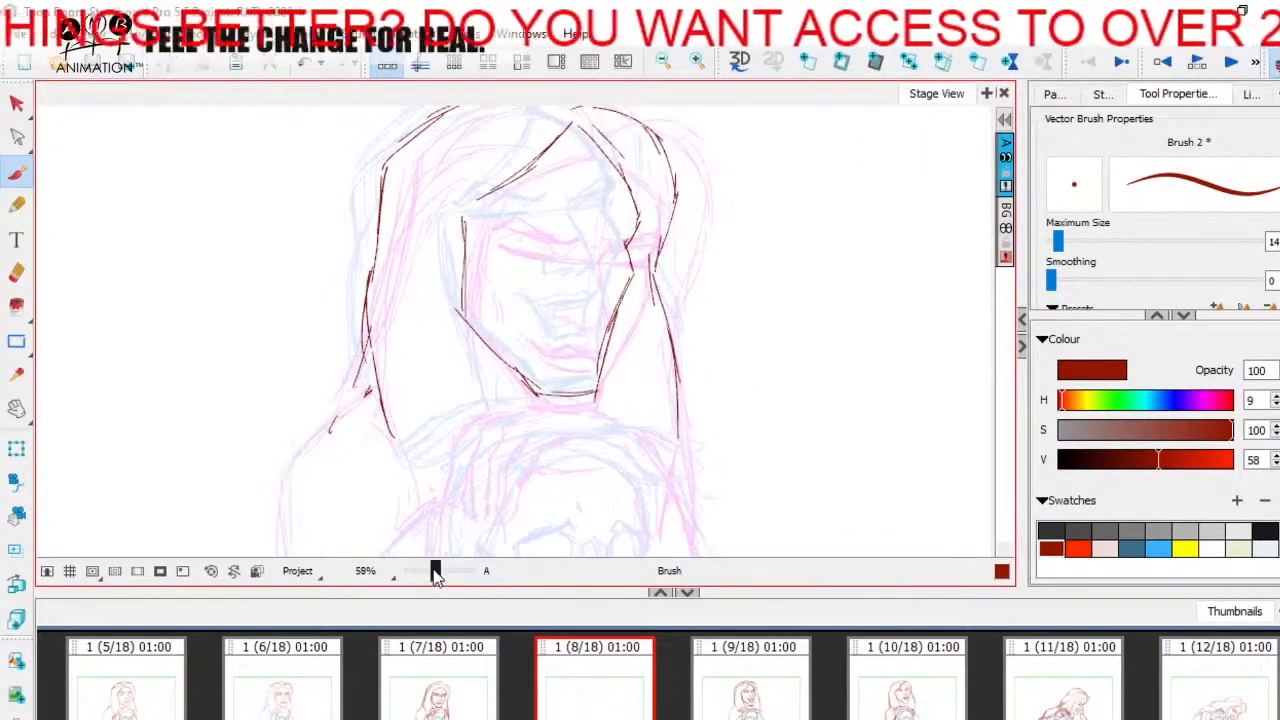
pyautogui.press('space')
pyautogui.moveTo(608, 348); pyautogui.dragTo(582, 413)
pyautogui.press('Left')
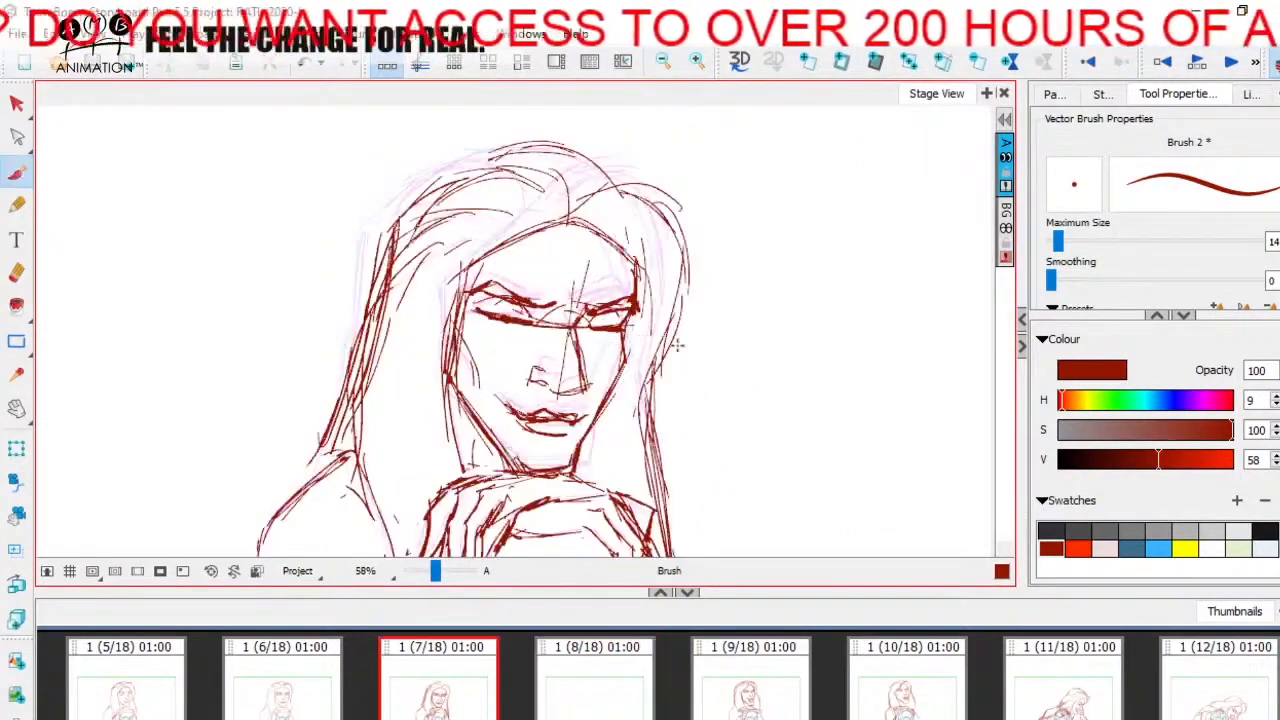
pyautogui.click(600, 680)
pyautogui.click(753, 681)
pyautogui.click(600, 692)
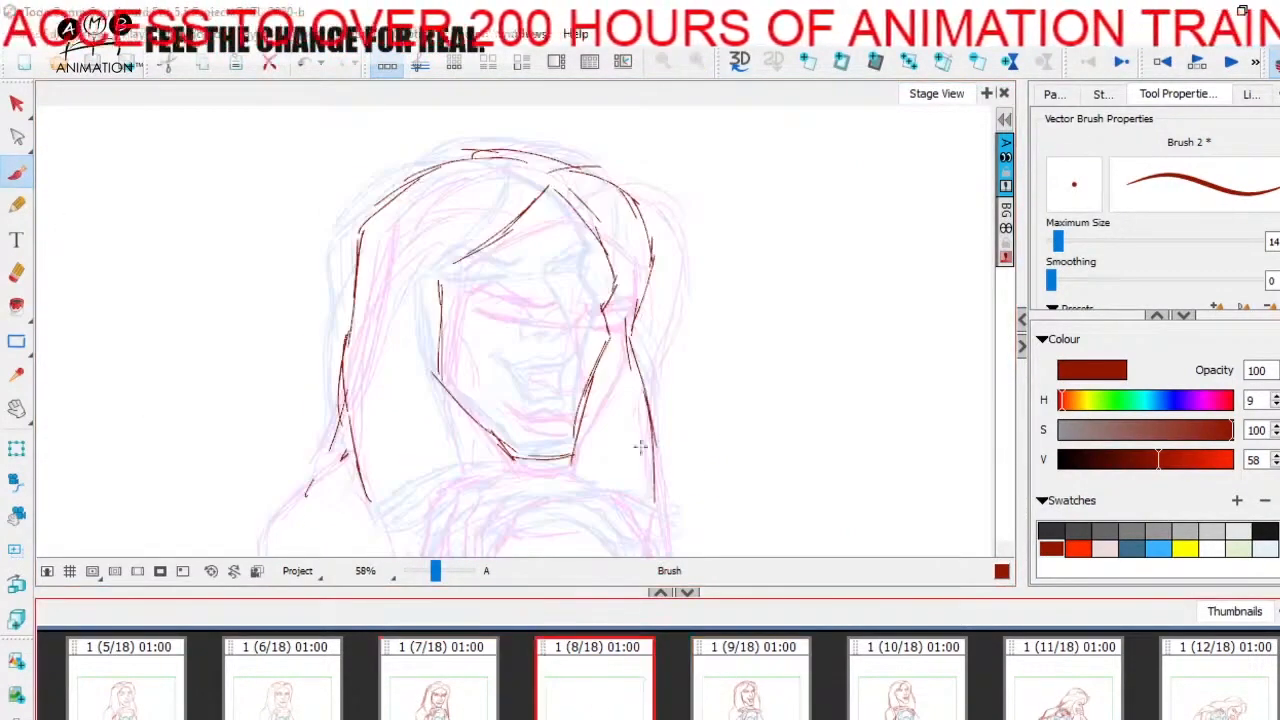
# - Brush the eye guideline across the face in panel 8, between the two key panels' eye lines
pyautogui.press('space')
pyautogui.moveTo(678, 374); pyautogui.dragTo(686, 340)
pyautogui.moveTo(436, 575); pyautogui.dragTo(439, 575)
pyautogui.press('space')
pyautogui.moveTo(632, 232); pyautogui.dragTo(634, 326)
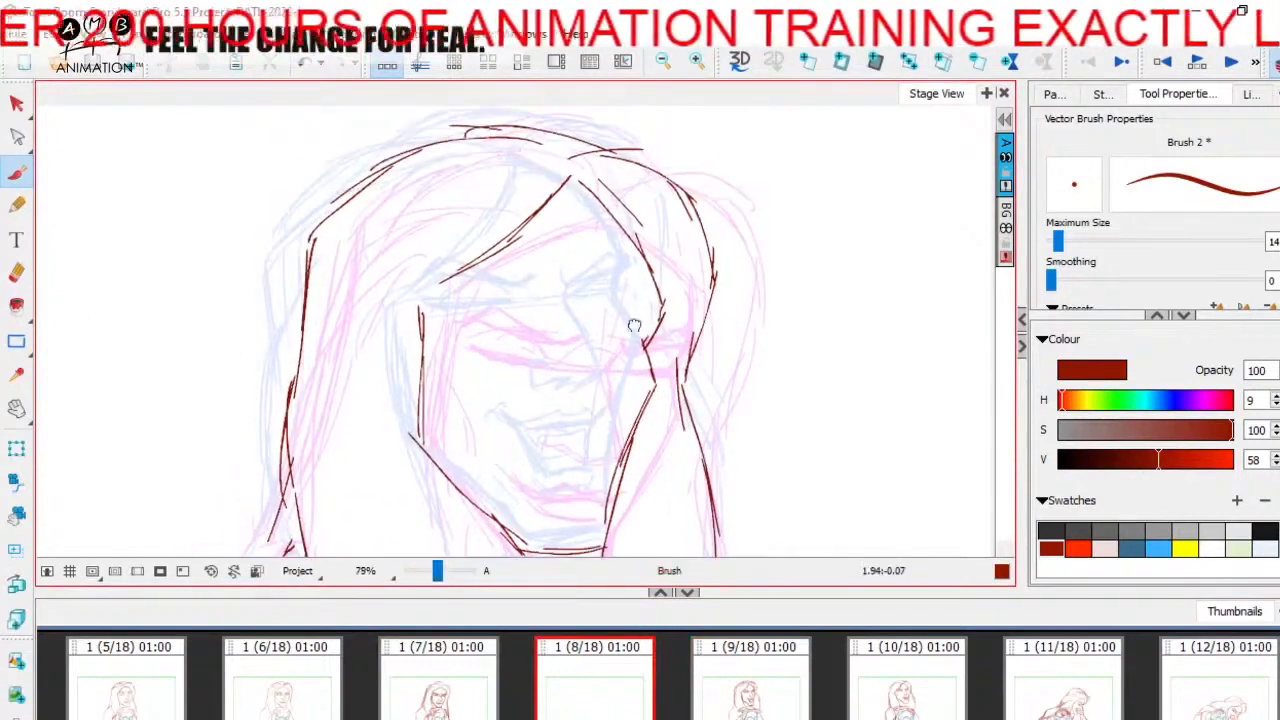
pyautogui.moveTo(517, 328); pyautogui.dragTo(645, 342)
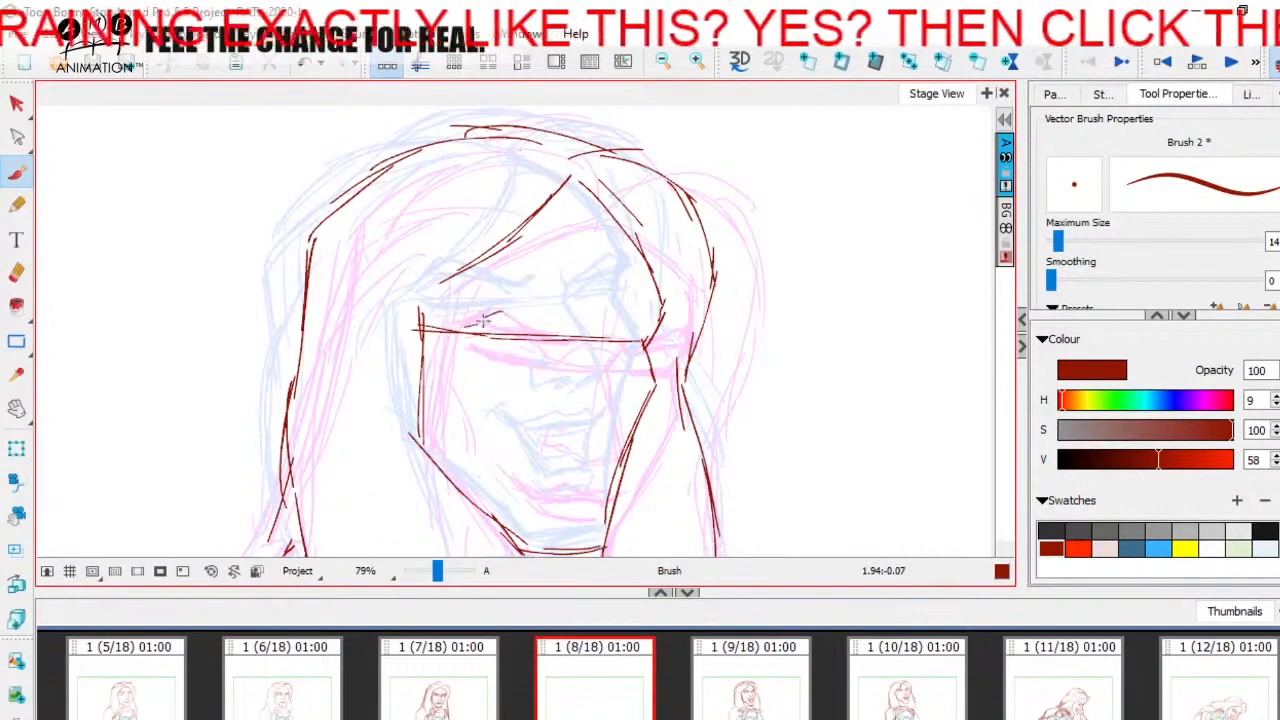
# - Brush the arched near-side brow just above the eye line in panel 8, flipping to panel 7 to compare
pyautogui.moveTo(503, 312); pyautogui.dragTo(463, 331)
pyautogui.press('Left')
pyautogui.press('Right')
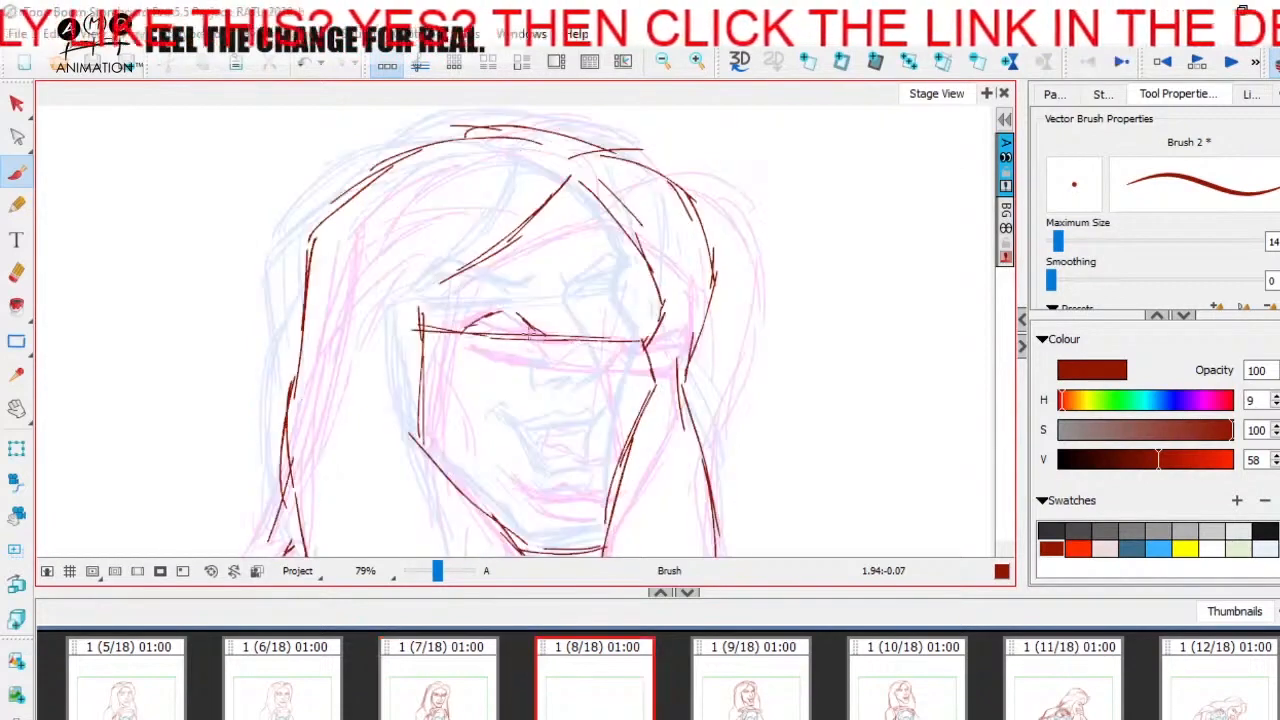
pyautogui.press('Left')
pyautogui.press('Right')
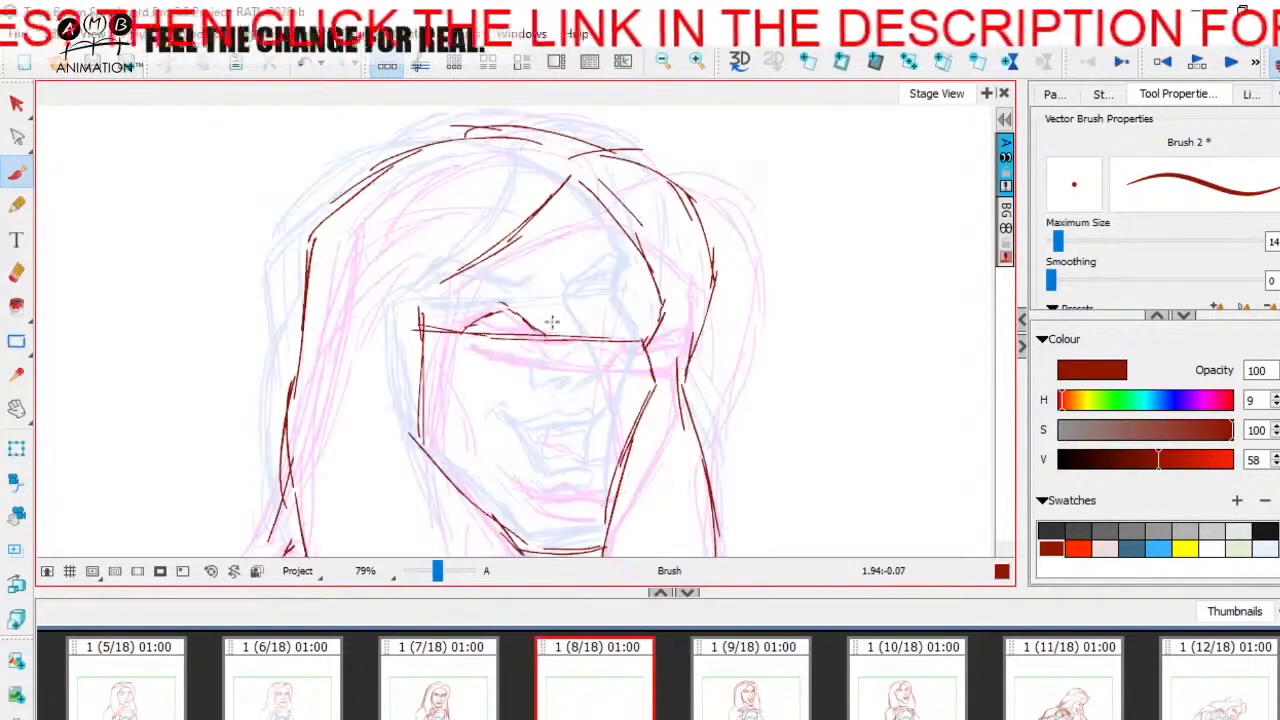
pyautogui.press('Left')
pyautogui.moveTo(635, 316)
pyautogui.mouseDown()
pyautogui.moveTo(597, 333)
pyautogui.moveTo(464, 303)
pyautogui.moveTo(628, 316)
pyautogui.mouseUp()
# - Flip repeatedly between panel 7 and the in-between in panel 8 to check the head and hand movement
pyautogui.press('Right')
pyautogui.press('Left')
pyautogui.press('Right')
pyautogui.press('Left')
pyautogui.press('Right')
pyautogui.press('Left')
pyautogui.press('Right')
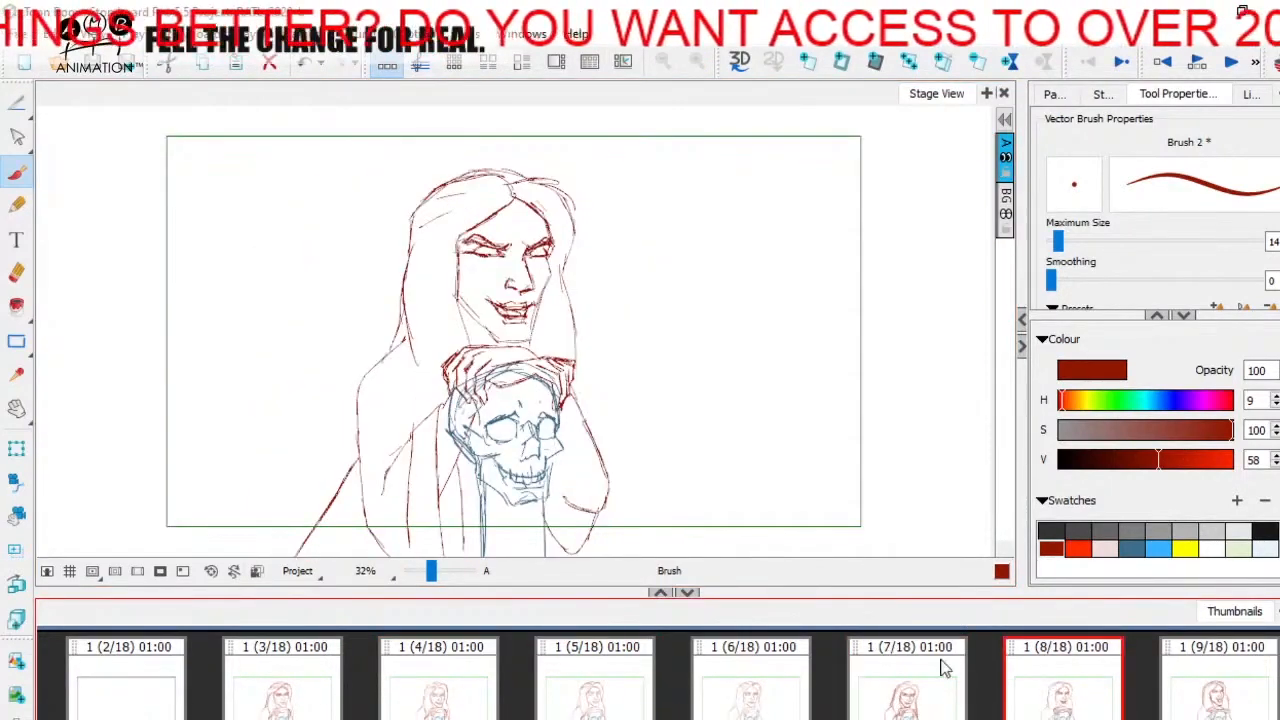
pyautogui.press('Left')
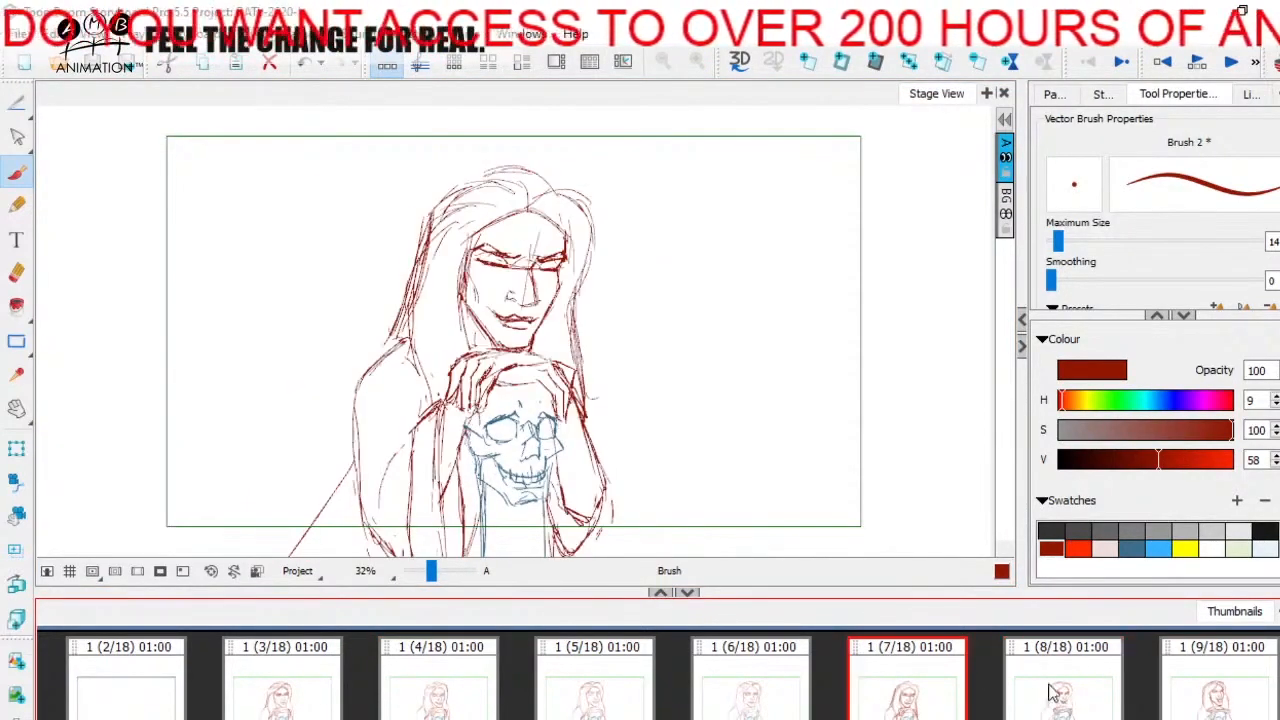
pyautogui.press('Right')
pyautogui.press('Left')
pyautogui.press('Right')
pyautogui.press('Left')
pyautogui.press('Right')
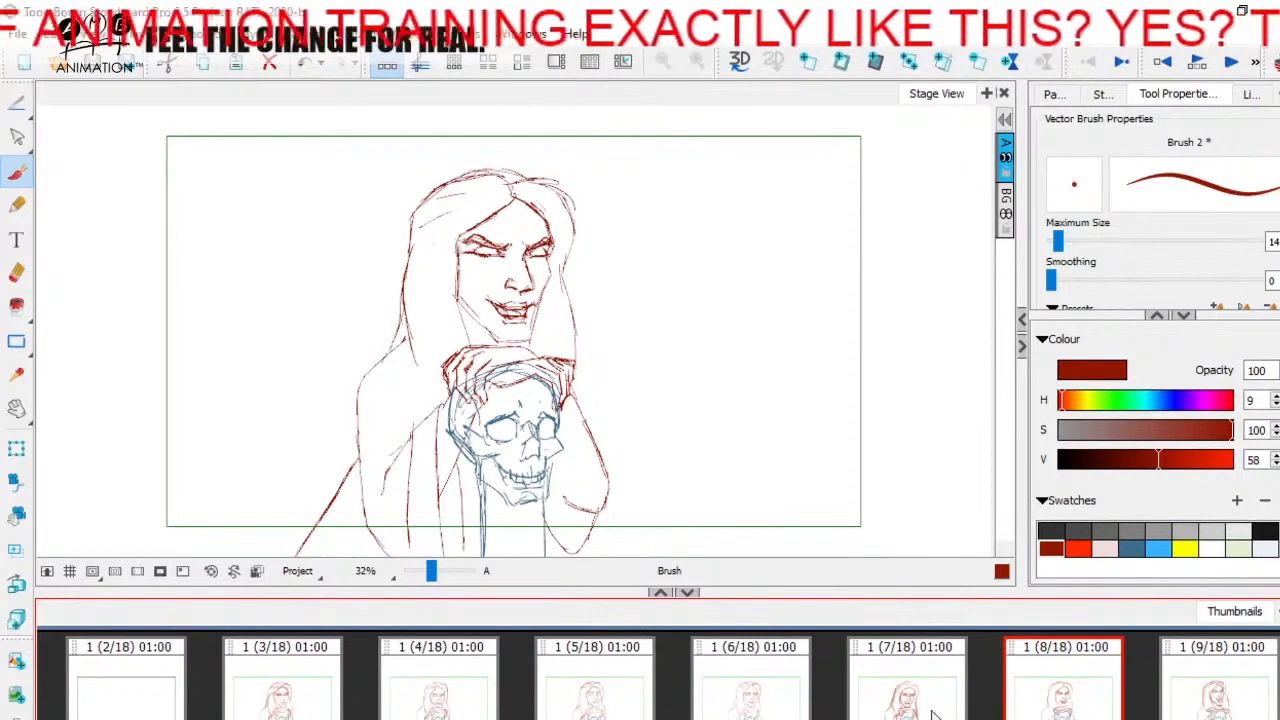
# - Flip between panels 7 and 8 to judge how the head shifts from the smile toward the laugh
pyautogui.click(932, 711)
pyautogui.click(1041, 690)
pyautogui.click(905, 695)
pyautogui.click(1053, 701)
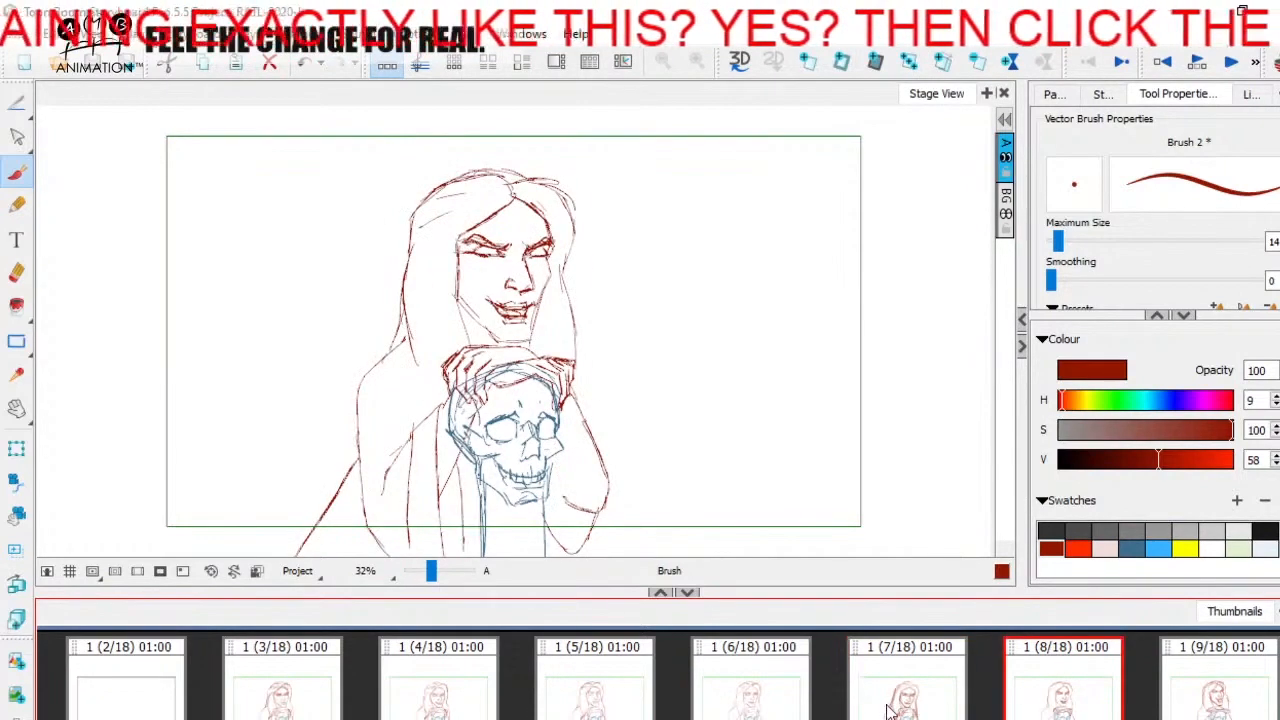
pyautogui.click(886, 711)
pyautogui.click(792, 708)
pyautogui.click(925, 693)
pyautogui.click(1049, 682)
pyautogui.click(894, 695)
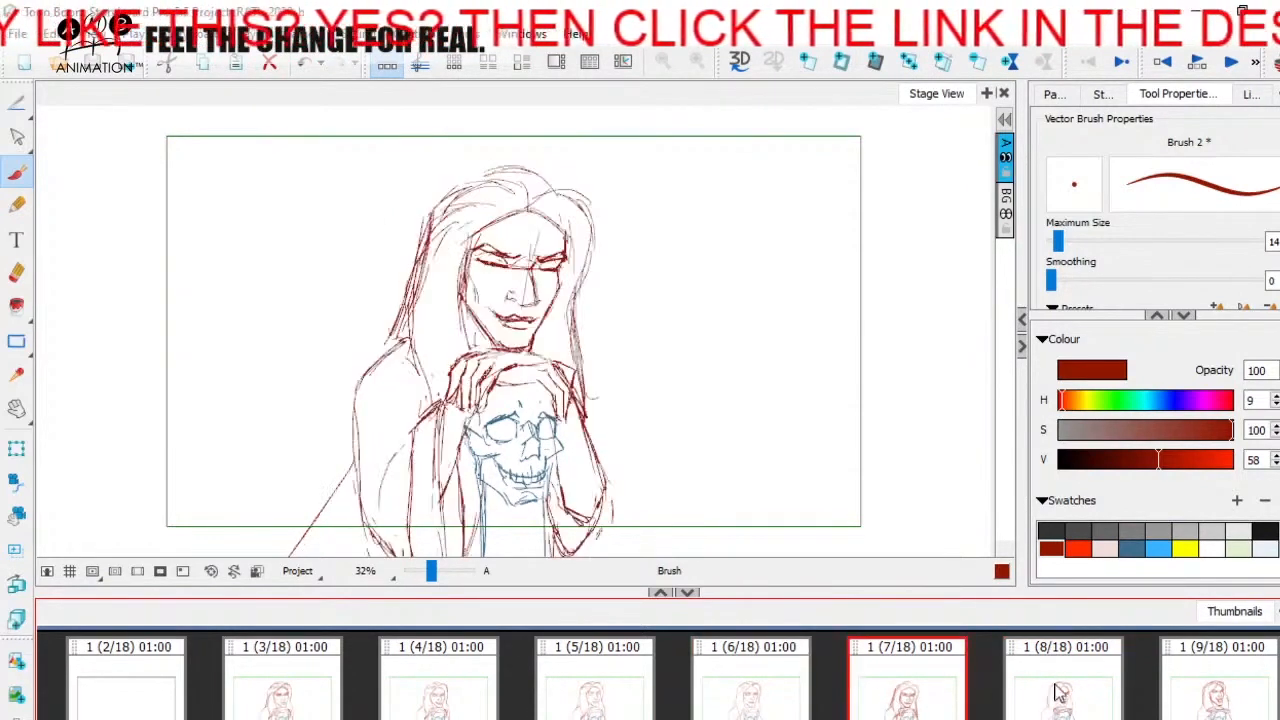
# - Flip between panels 8 and 9 to compare the in-between with the laughing pose
pyautogui.click(1060, 690)
pyautogui.click(1210, 693)
pyautogui.click(1066, 698)
pyautogui.click(1178, 688)
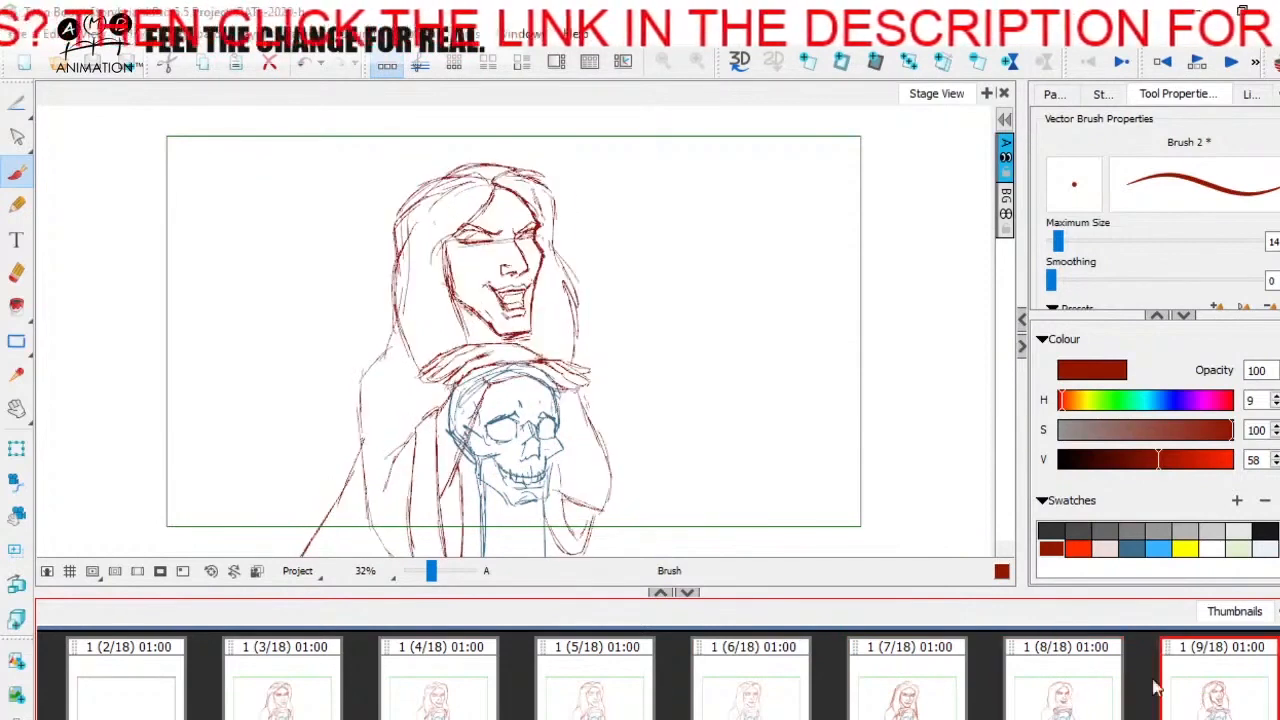
pyautogui.click(1043, 696)
pyautogui.click(1193, 686)
pyautogui.click(1089, 682)
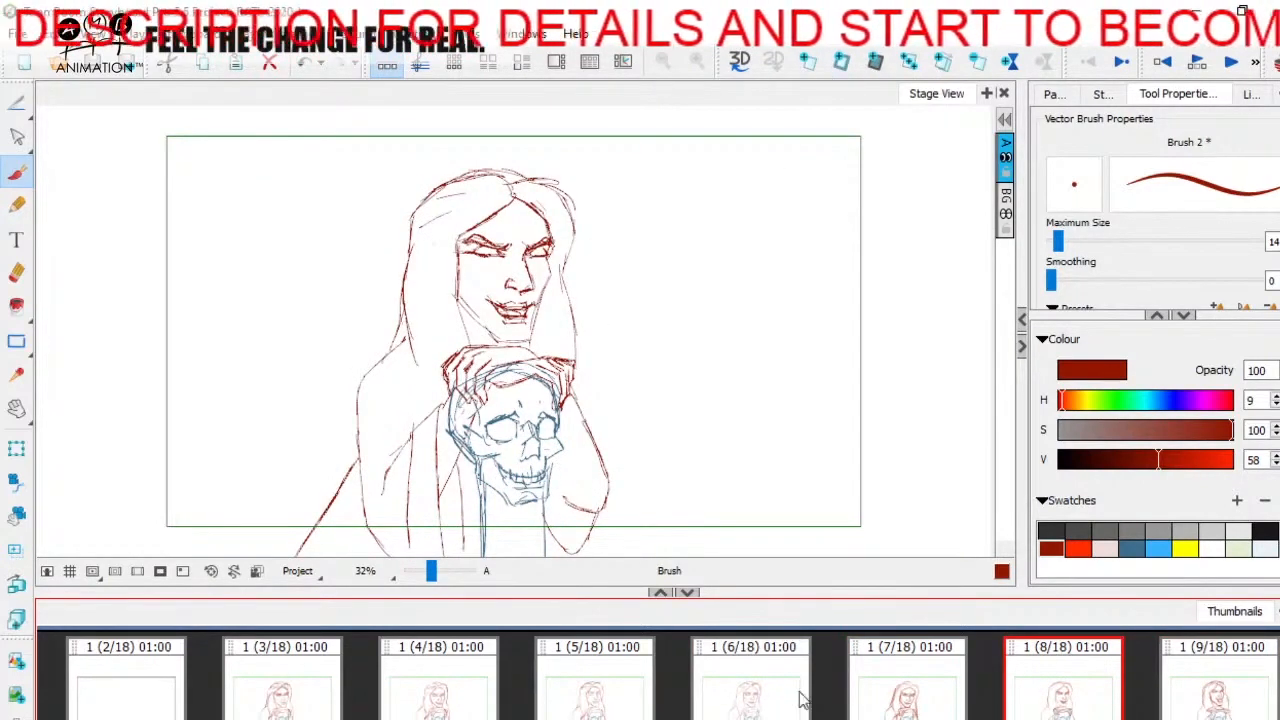
# - Flip through panels 7, 8 and 9 to check the spacing of the head turn on both sides of panel 8
pyautogui.click(972, 690)
pyautogui.click(1106, 688)
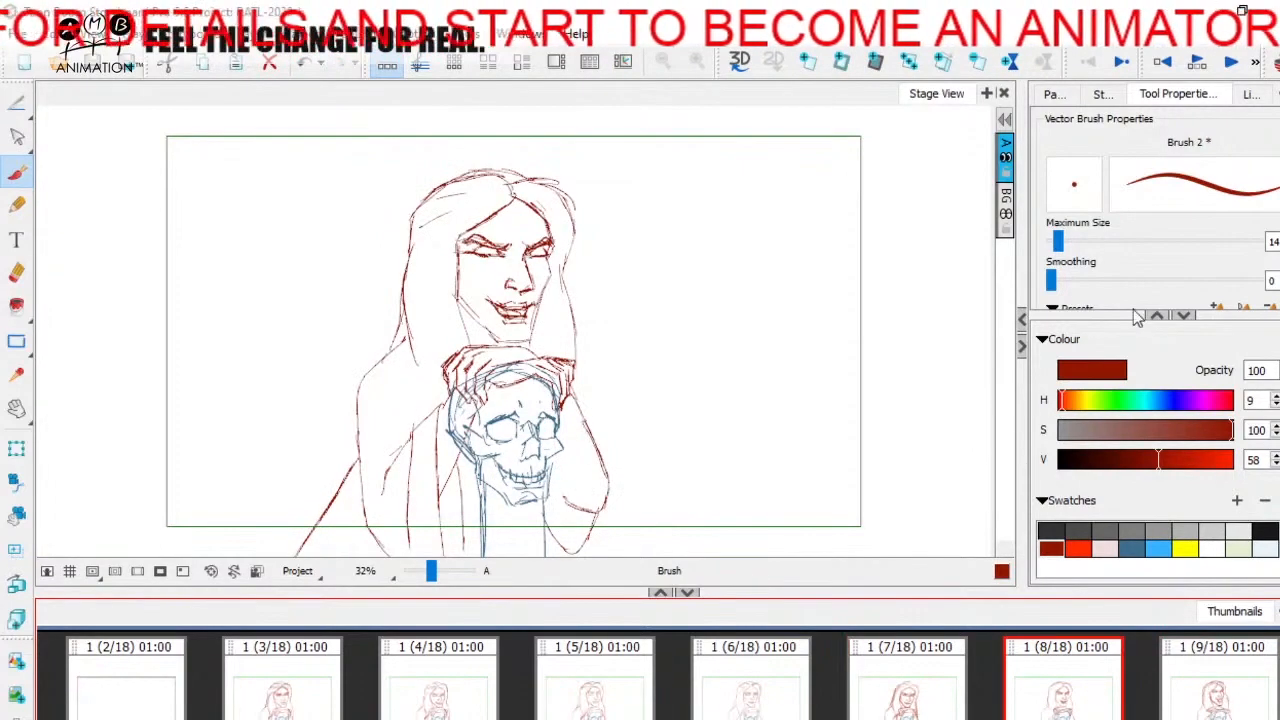
pyautogui.click(950, 697)
pyautogui.click(1079, 700)
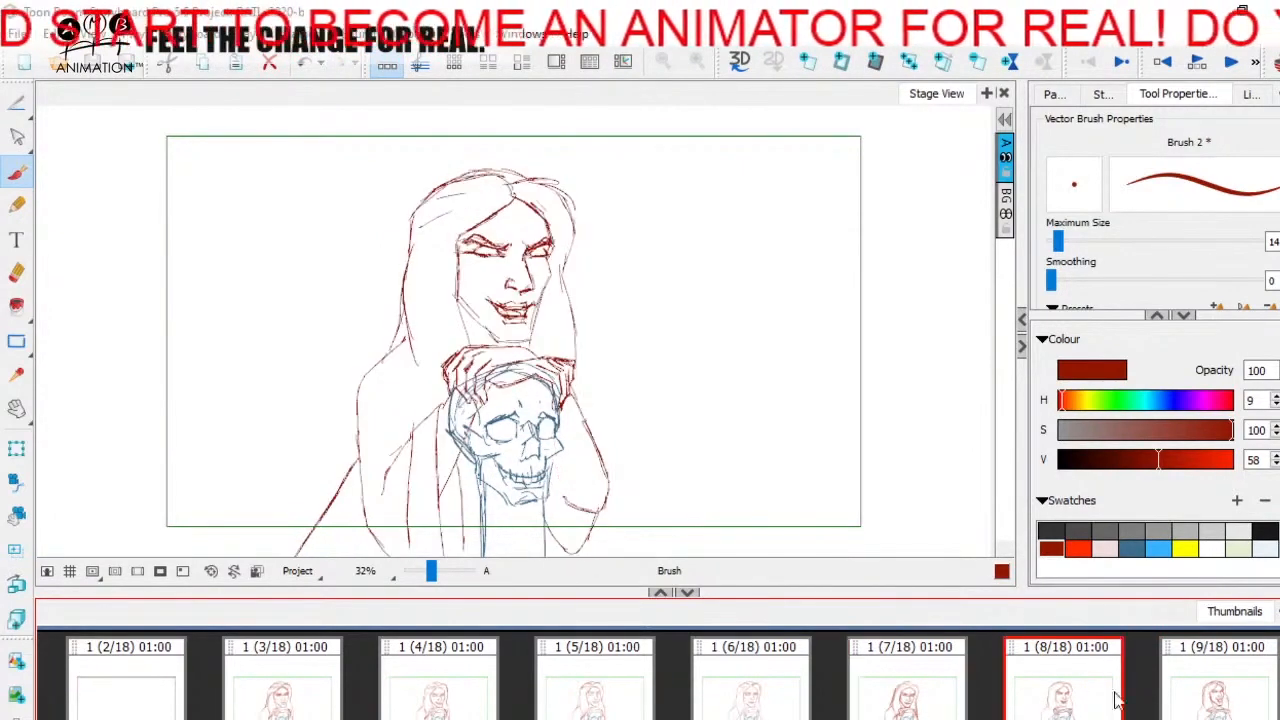
pyautogui.click(943, 698)
pyautogui.click(1052, 698)
pyautogui.click(935, 700)
pyautogui.click(1044, 708)
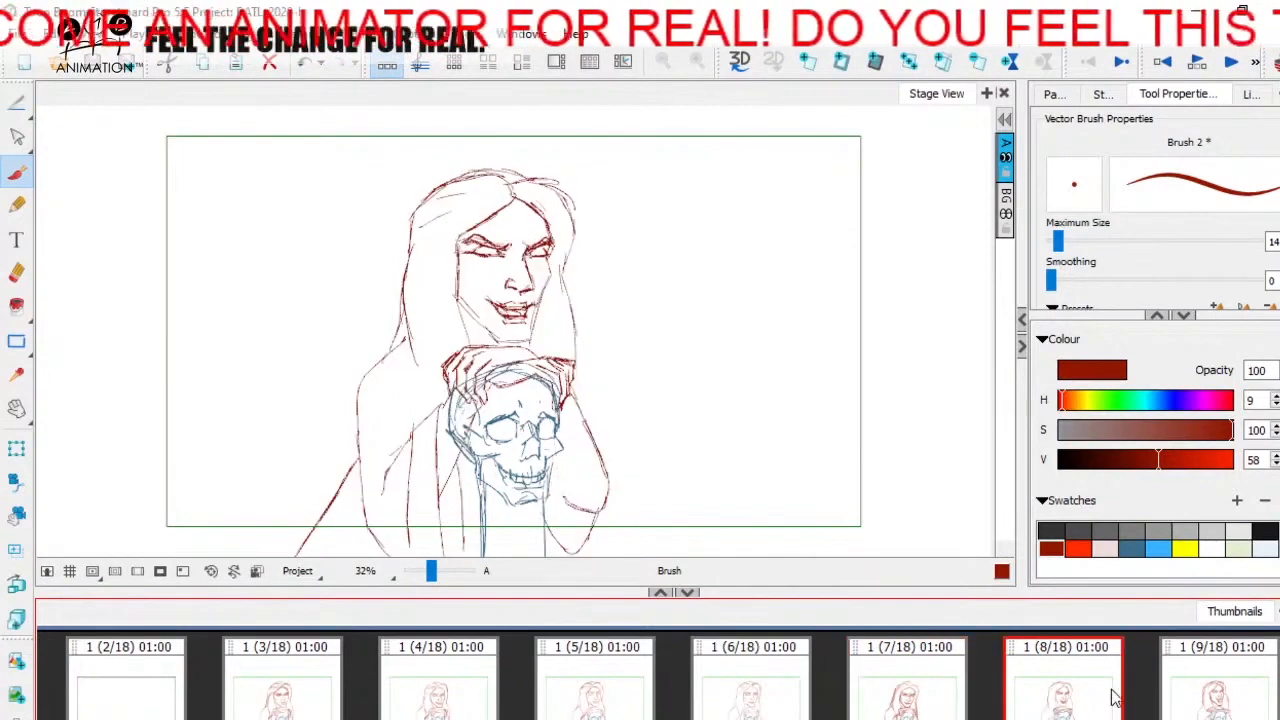
pyautogui.click(1180, 692)
pyautogui.click(1068, 692)
# - Add a new panel 9 after panel 8 and show the neighbouring drawings as onion skin around the face
pyautogui.click(808, 63)
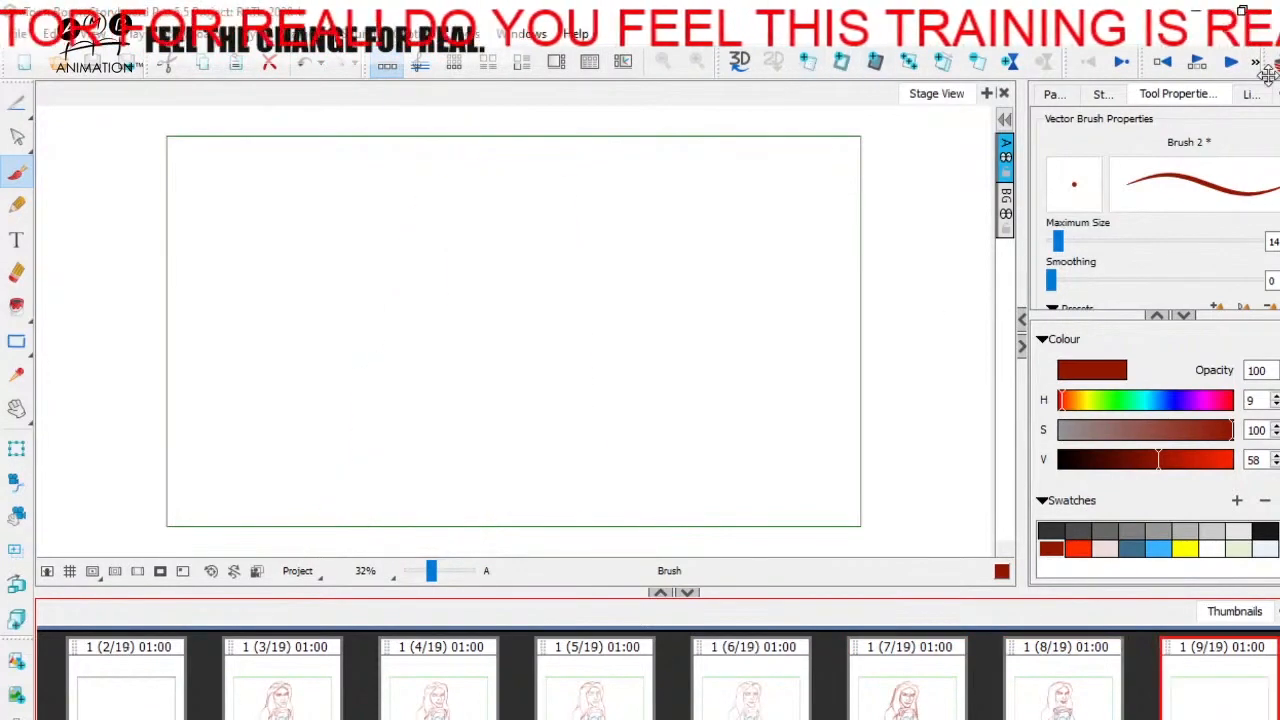
pyautogui.moveTo(436, 577); pyautogui.dragTo(441, 572)
pyautogui.press('space')
pyautogui.moveTo(540, 362); pyautogui.dragTo(603, 429)
pyautogui.press('space')
pyautogui.moveTo(542, 318)
pyautogui.mouseDown()
pyautogui.moveTo(551, 351)
pyautogui.moveTo(517, 357)
pyautogui.moveTo(499, 417)
pyautogui.mouseUp()
pyautogui.press('space')
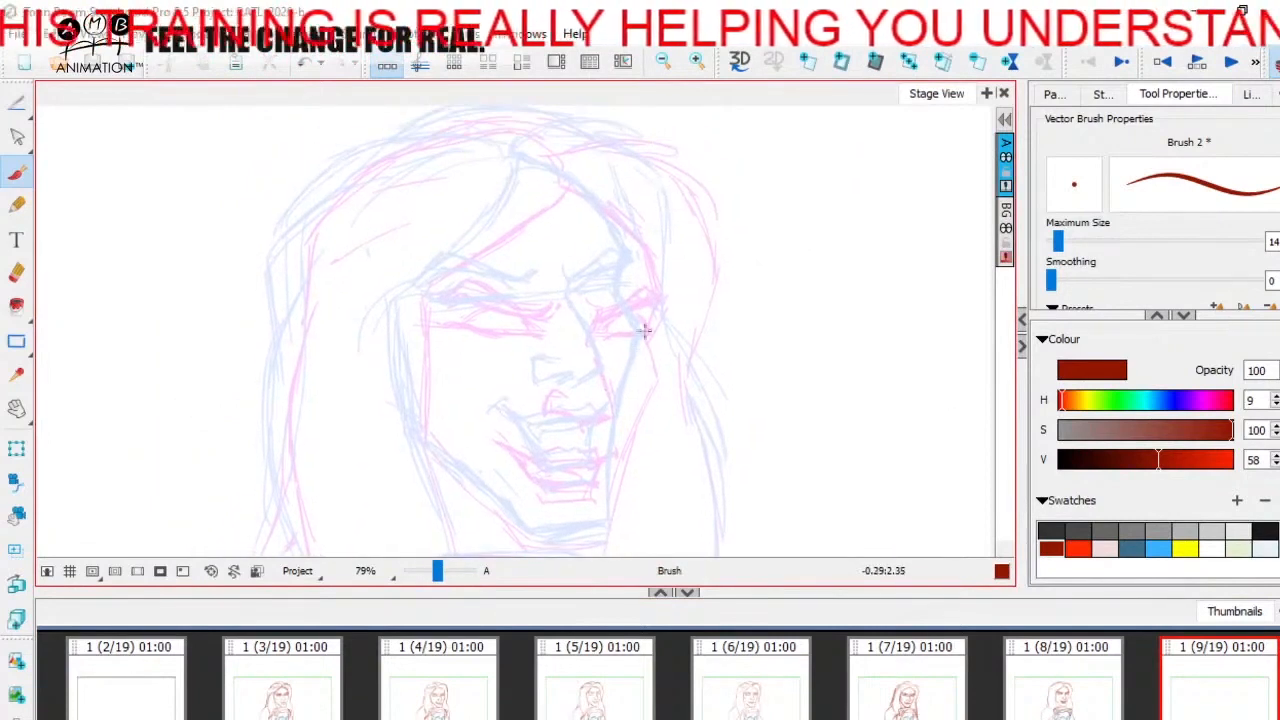
# - Brush the near-side jaw and chin line in panel 9, between the two onion-skinned faces, checking against panel 8
pyautogui.press('space')
pyautogui.moveTo(621, 327); pyautogui.dragTo(622, 237)
pyautogui.press('space')
pyautogui.moveTo(406, 330); pyautogui.dragTo(416, 388)
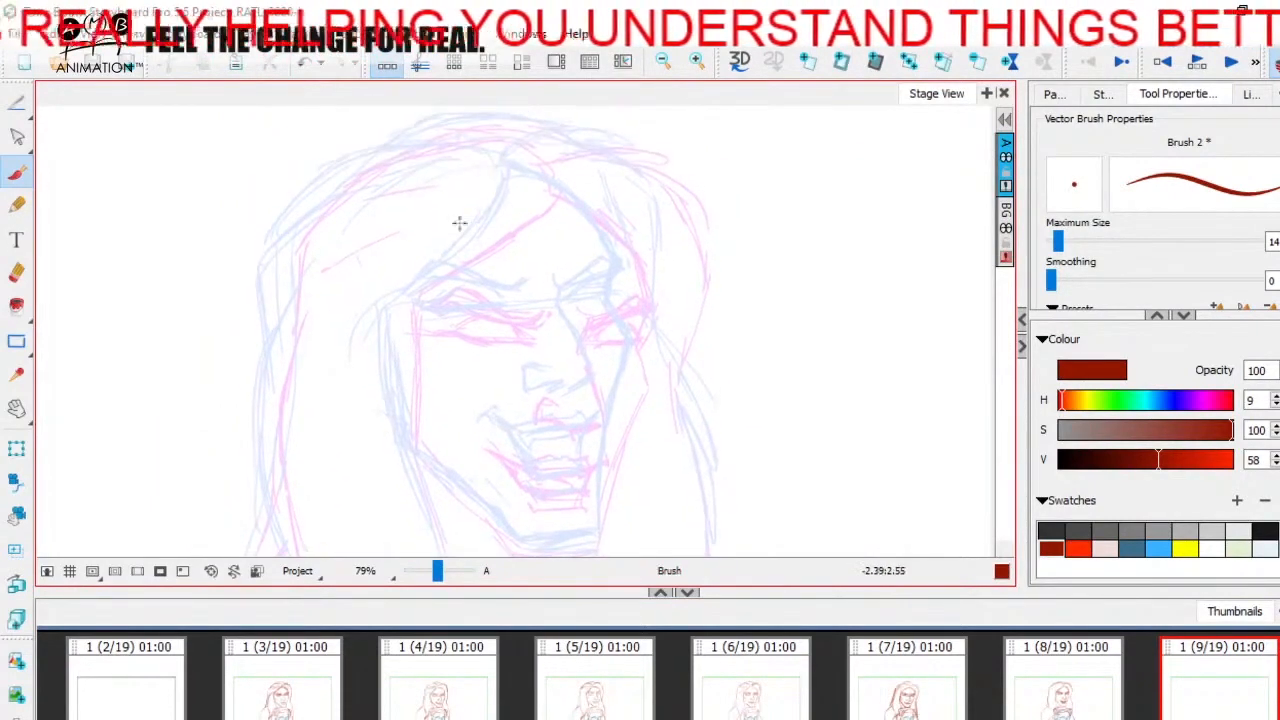
pyautogui.moveTo(460, 493); pyautogui.dragTo(449, 403)
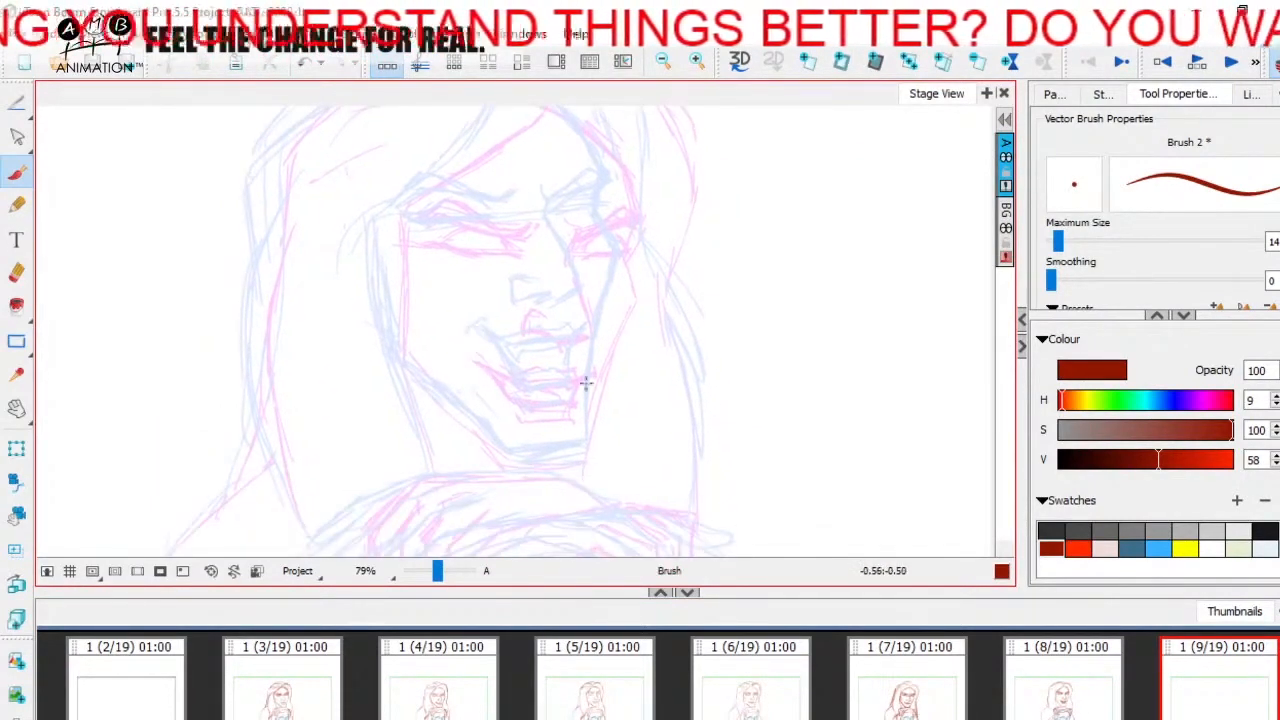
pyautogui.moveTo(398, 330); pyautogui.dragTo(400, 370)
pyautogui.moveTo(415, 375); pyautogui.dragTo(493, 453)
pyautogui.moveTo(444, 394); pyautogui.dragTo(505, 463)
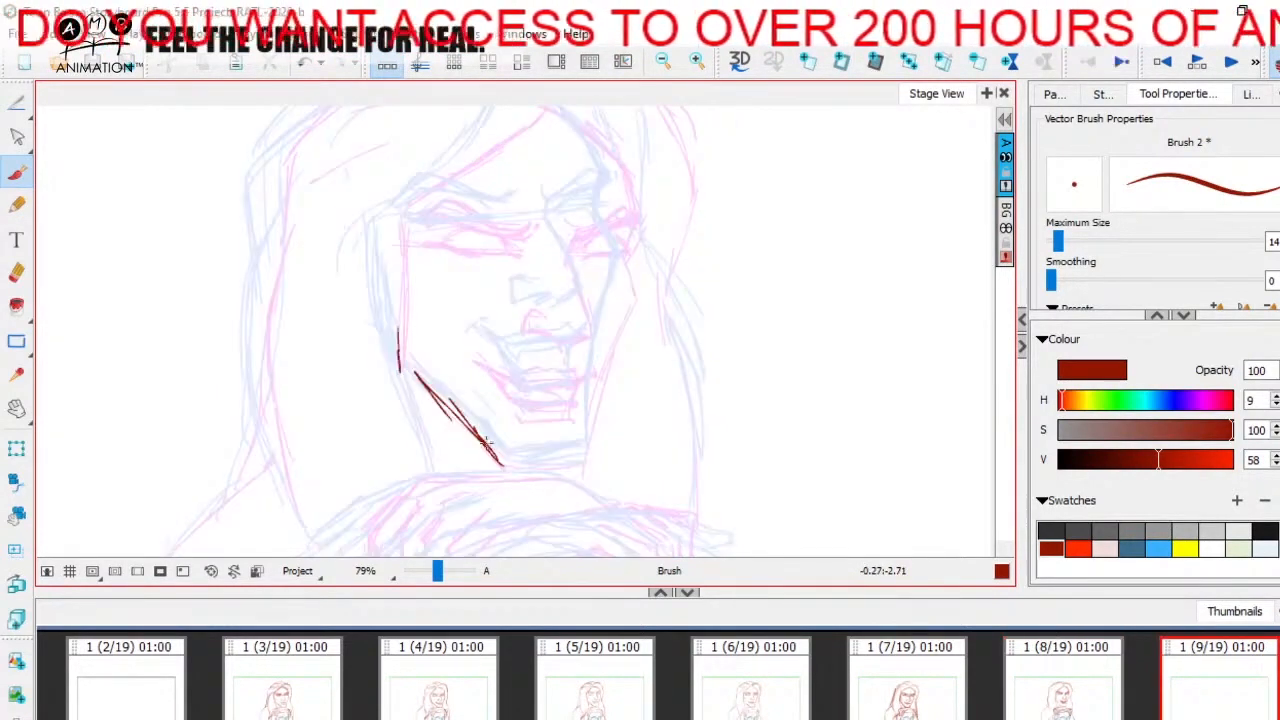
pyautogui.moveTo(485, 442)
pyautogui.mouseDown()
pyautogui.moveTo(501, 466)
pyautogui.moveTo(565, 467)
pyautogui.mouseUp()
# - Brush the near eye's lower line with its outer brow end, and the far eye's line, in panel 9
pyautogui.moveTo(634, 217); pyautogui.dragTo(623, 249)
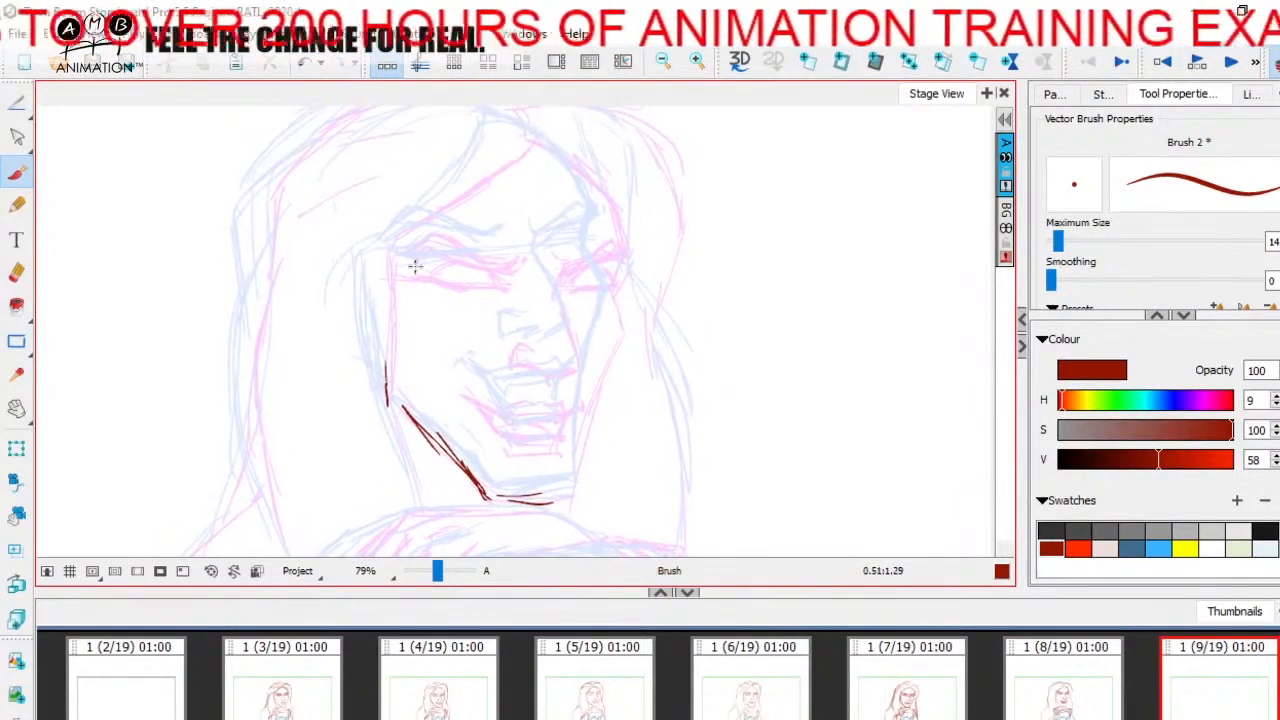
pyautogui.moveTo(414, 257)
pyautogui.mouseDown()
pyautogui.moveTo(498, 288)
pyautogui.moveTo(437, 280)
pyautogui.moveTo(485, 292)
pyautogui.moveTo(454, 287)
pyautogui.moveTo(490, 290)
pyautogui.mouseUp()
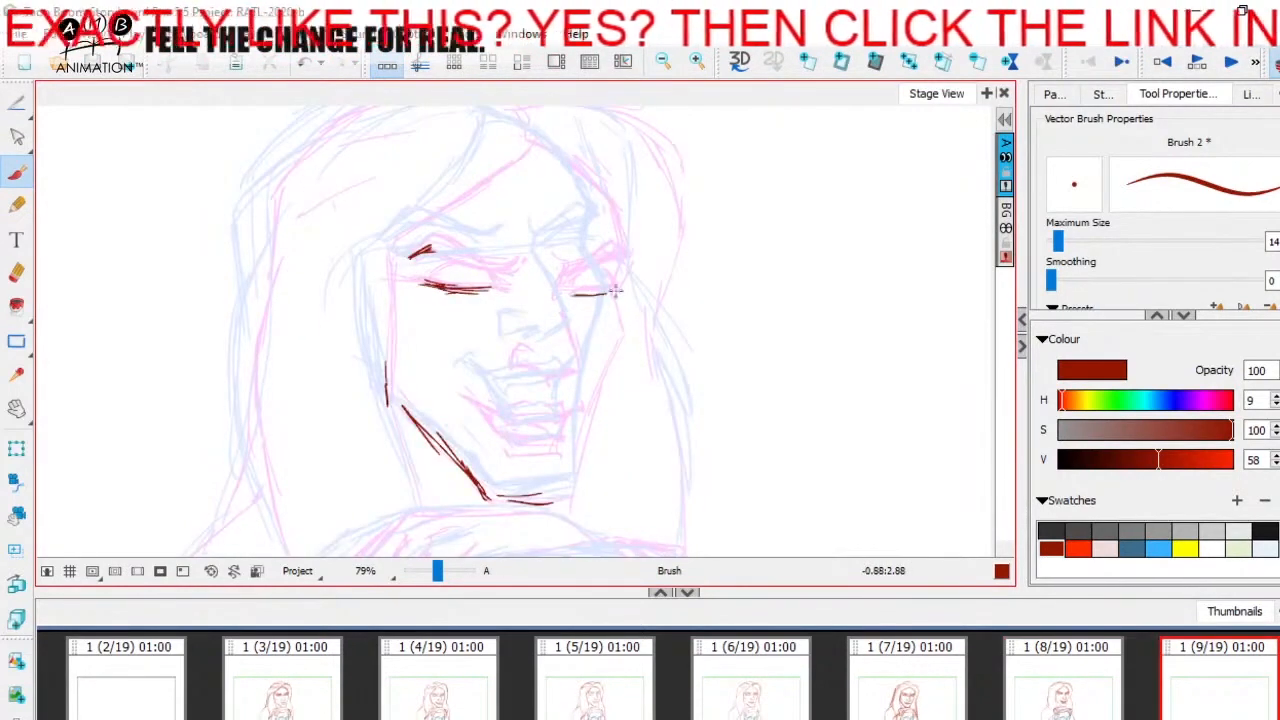
pyautogui.moveTo(612, 293); pyautogui.dragTo(564, 296)
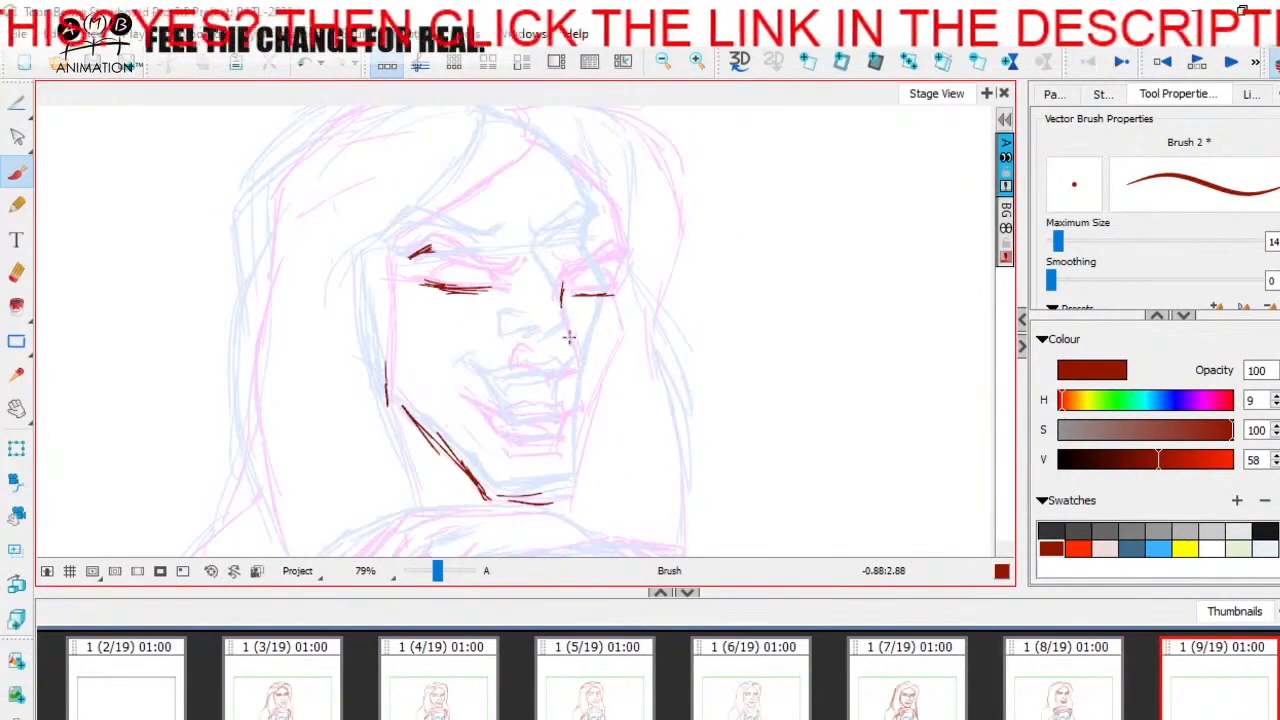
# - Brush the far-side face contour from brow to chin and reinforce the near jaw in panel 9, comparing with panel 8
pyautogui.moveTo(627, 241); pyautogui.dragTo(631, 279)
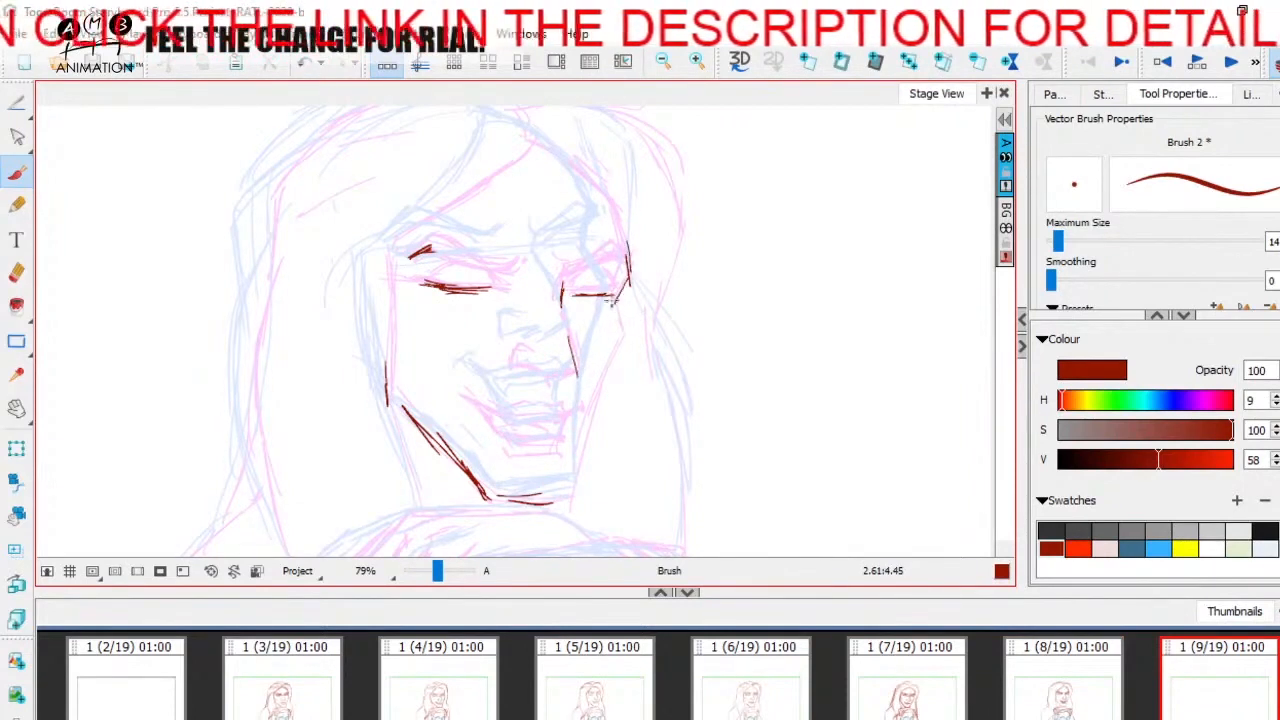
pyautogui.moveTo(620, 341); pyautogui.dragTo(562, 515)
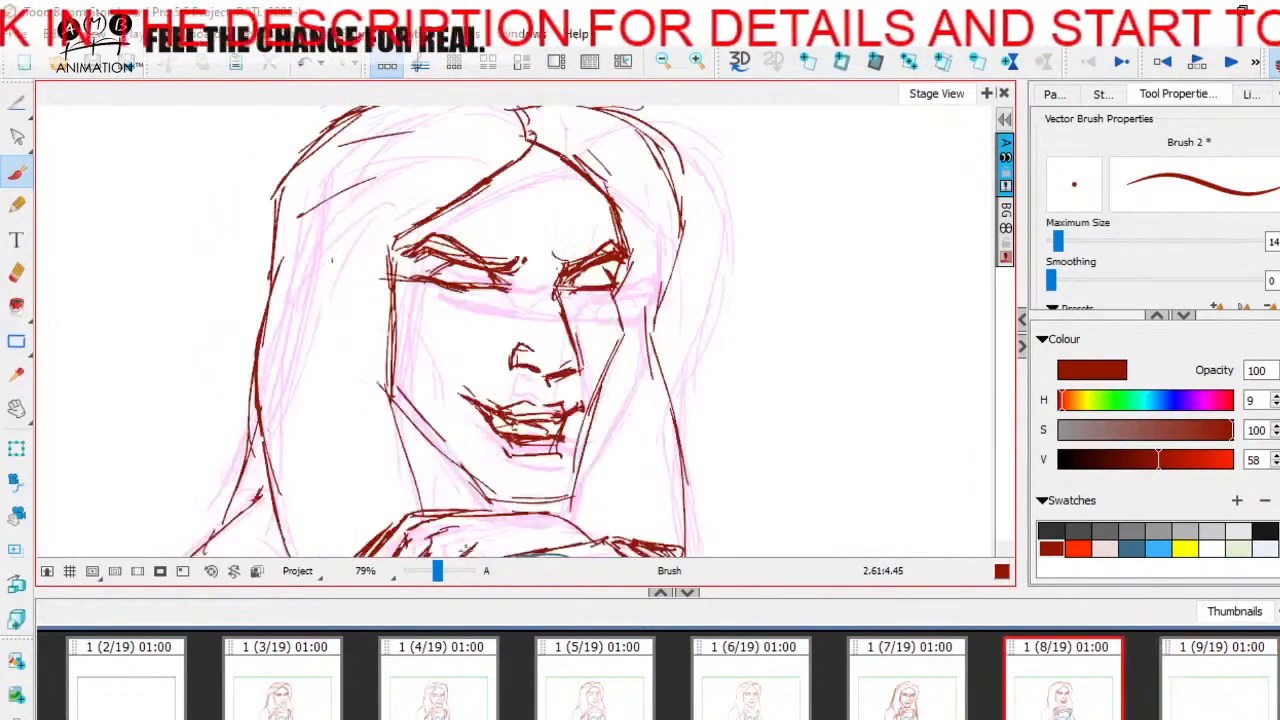
pyautogui.moveTo(395, 351)
pyautogui.mouseDown()
pyautogui.moveTo(399, 406)
pyautogui.moveTo(470, 466)
pyautogui.moveTo(475, 494)
pyautogui.moveTo(460, 469)
pyautogui.moveTo(489, 507)
pyautogui.moveTo(558, 504)
pyautogui.mouseUp()
pyautogui.press('Left')
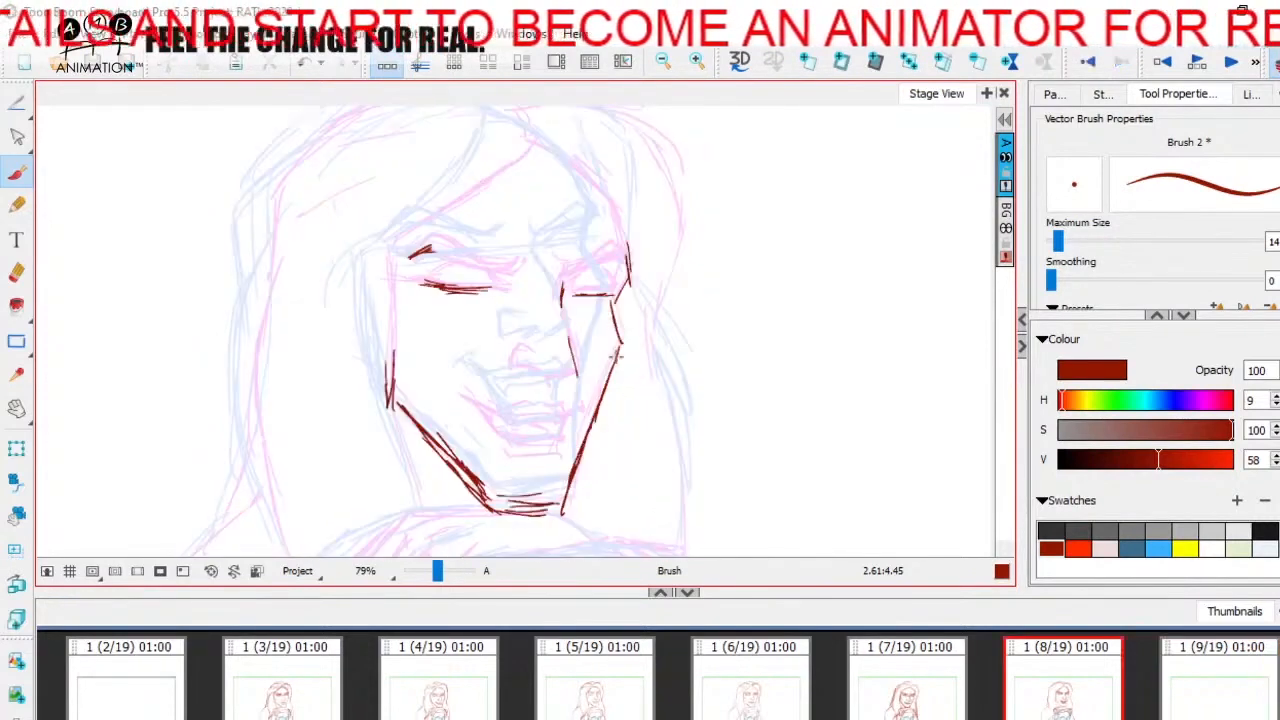
pyautogui.press('Right')
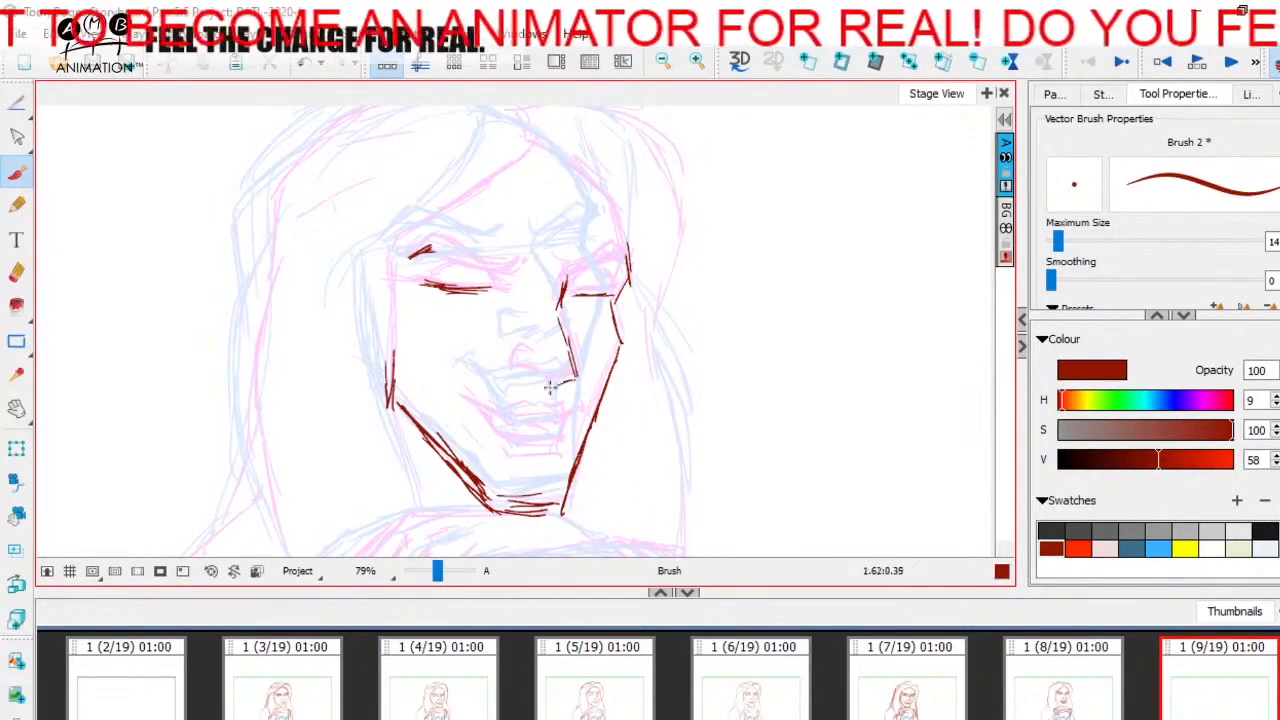
# - Brush the nostril, nose base and both brows in panel 9, flipping to panel 8 to compare
pyautogui.moveTo(516, 362); pyautogui.dragTo(512, 377)
pyautogui.moveTo(508, 282); pyautogui.dragTo(504, 290)
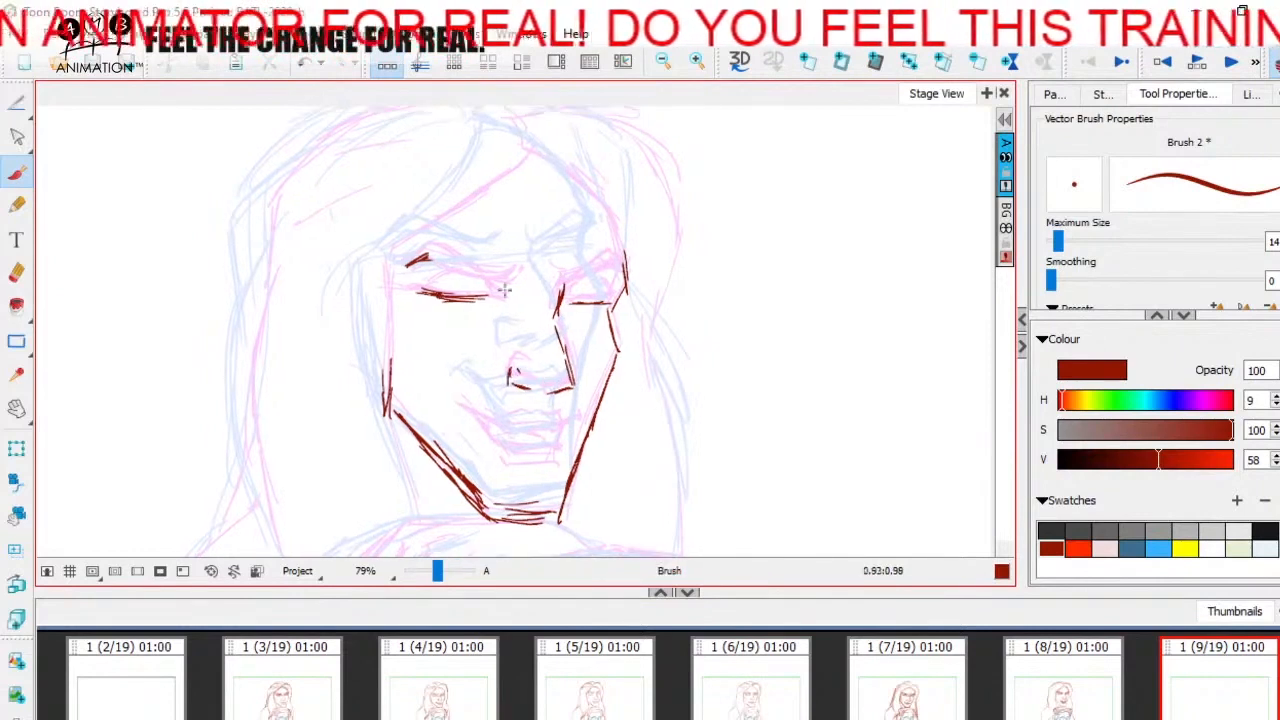
pyautogui.press('Left')
pyautogui.press('Right')
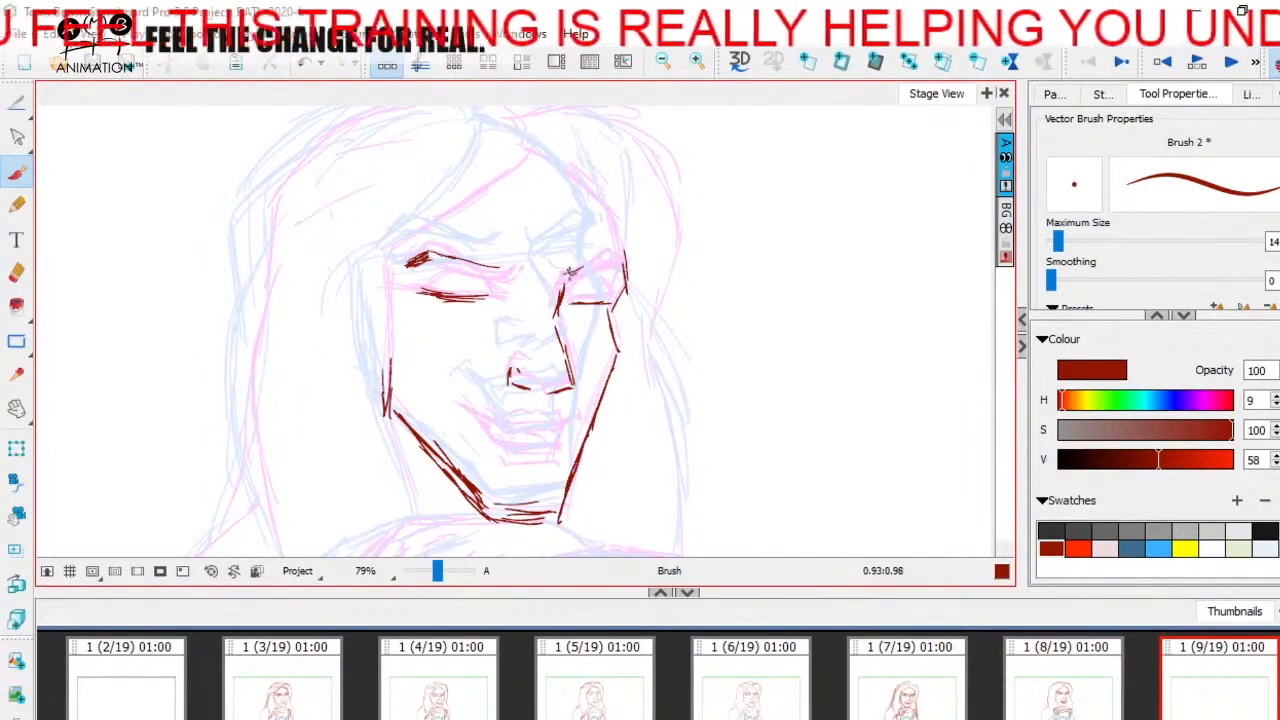
pyautogui.press('Left')
pyautogui.press('Right')
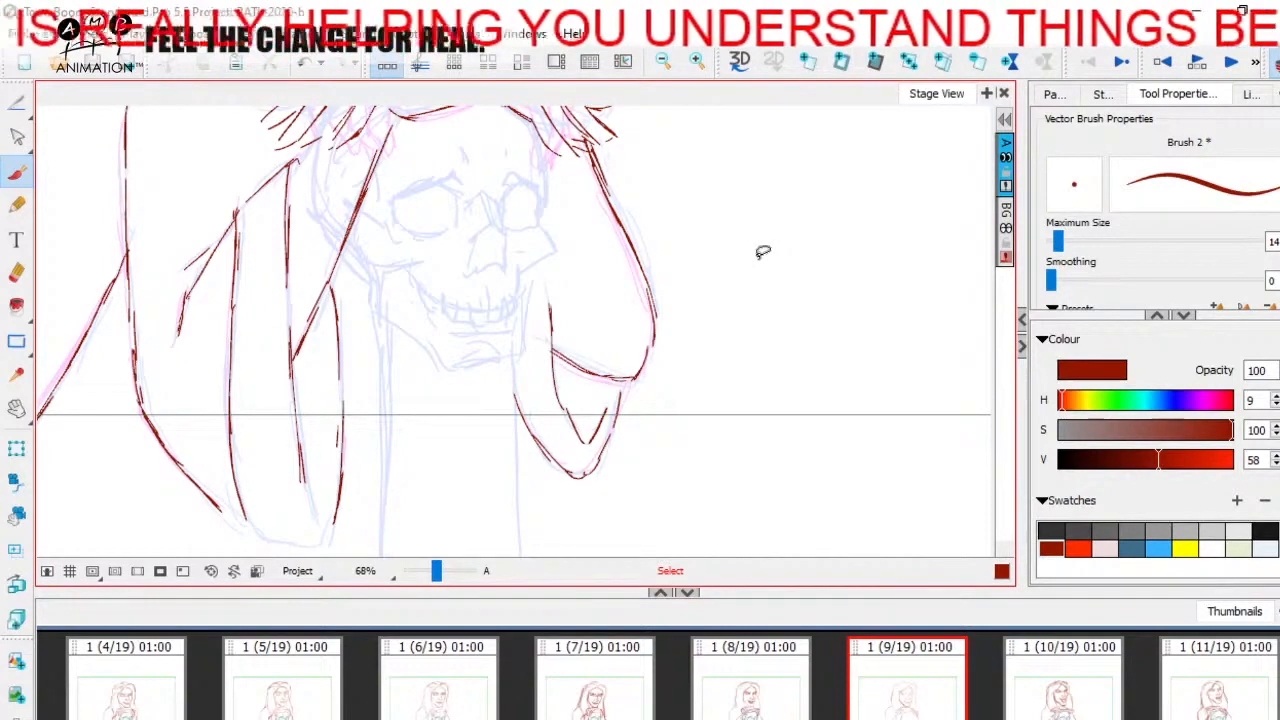
# - Turn off the onion skin to show the panel 9 drawing on its own
pyautogui.moveTo(690, 193)
pyautogui.mouseDown()
pyautogui.moveTo(711, 406)
pyautogui.moveTo(726, 412)
pyautogui.mouseUp()
pyautogui.click(1275, 63)
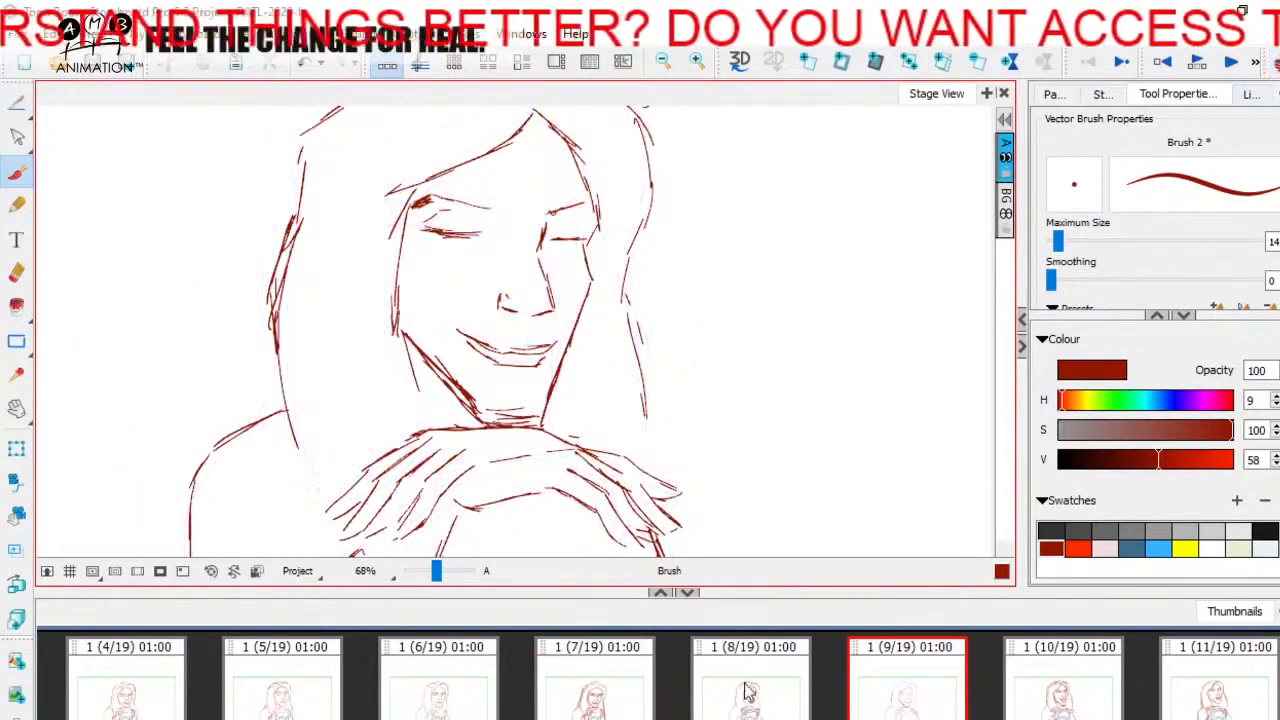
pyautogui.moveTo(734, 358); pyautogui.dragTo(558, 362)
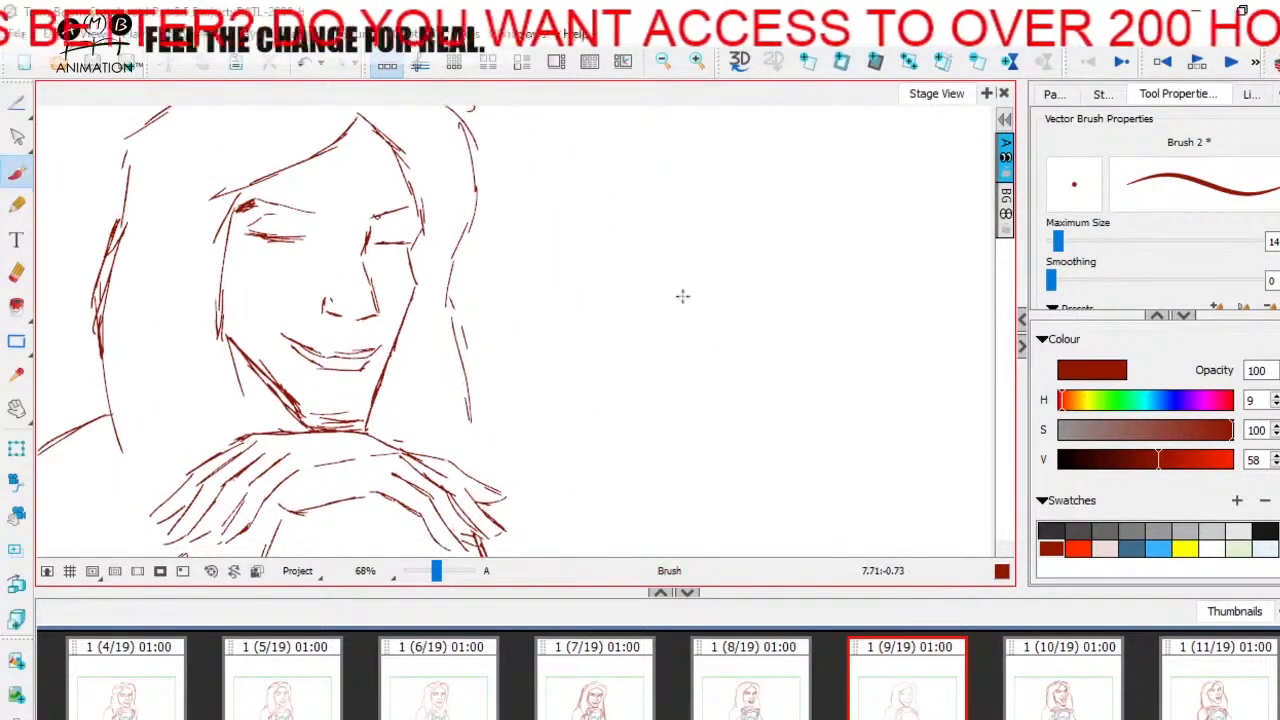
# - Flip between panels 7, 8, 9 and 11 to check how the new in-between fits the head turn
pyautogui.click(612, 708)
pyautogui.click(766, 712)
pyautogui.click(903, 692)
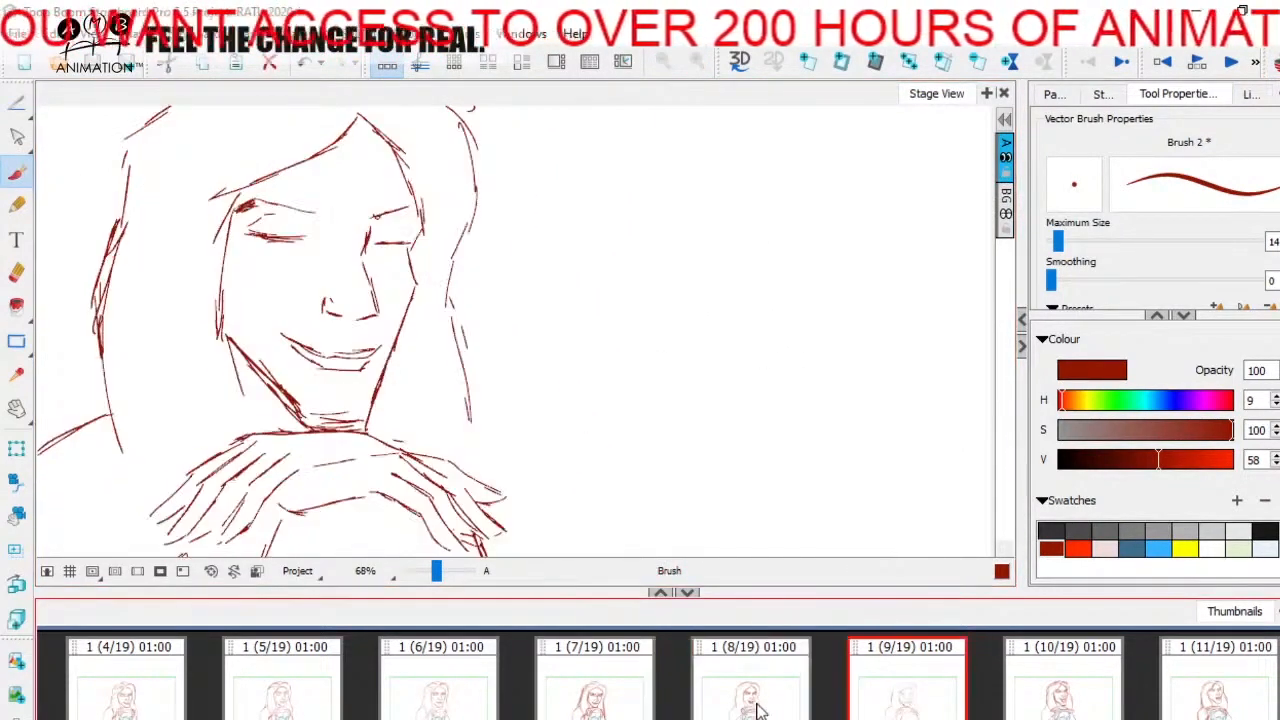
pyautogui.click(1210, 690)
pyautogui.click(750, 697)
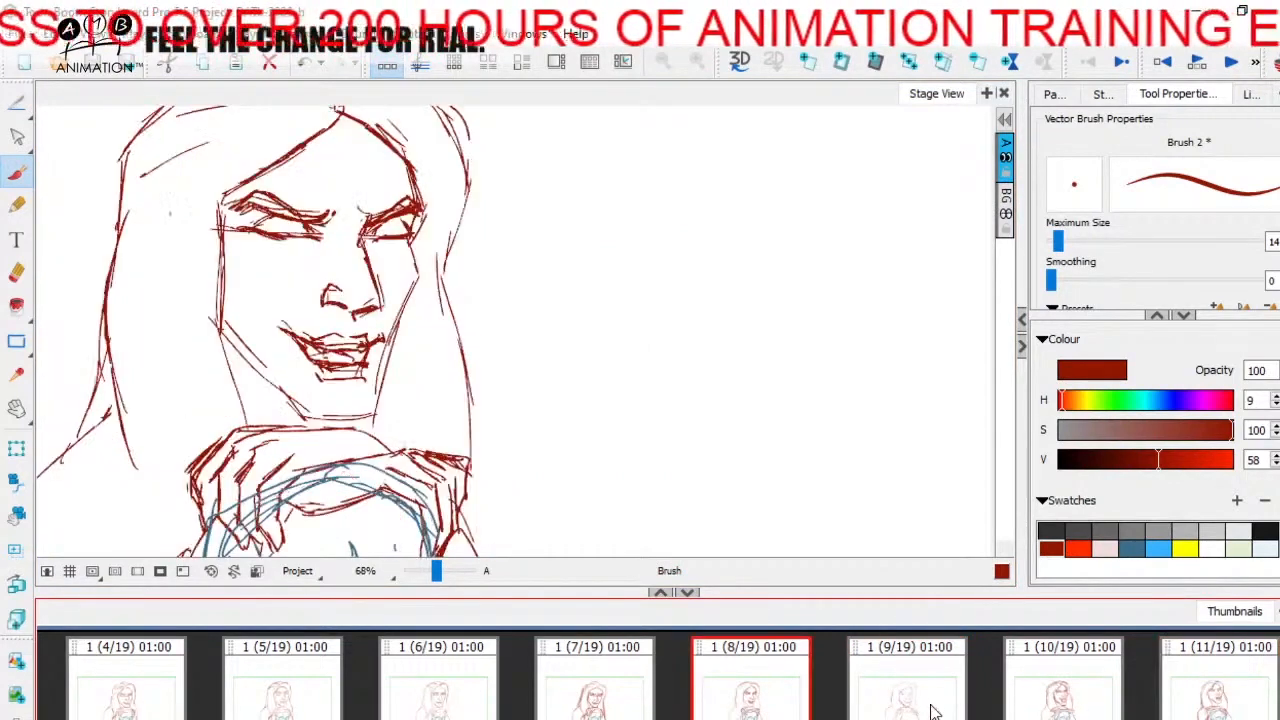
pyautogui.click(929, 710)
# - Flip between panels 7 and 8 to examine the change in the face and hands
pyautogui.click(442, 706)
pyautogui.click(604, 693)
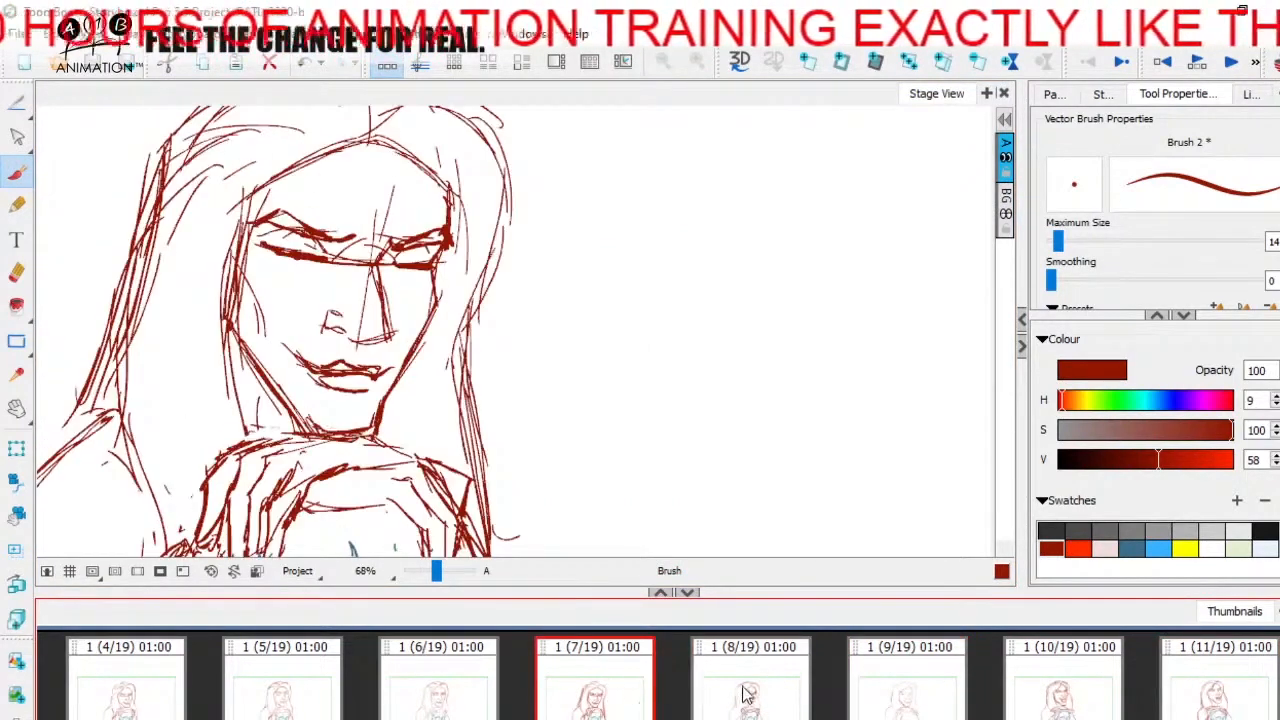
pyautogui.click(760, 702)
pyautogui.click(570, 693)
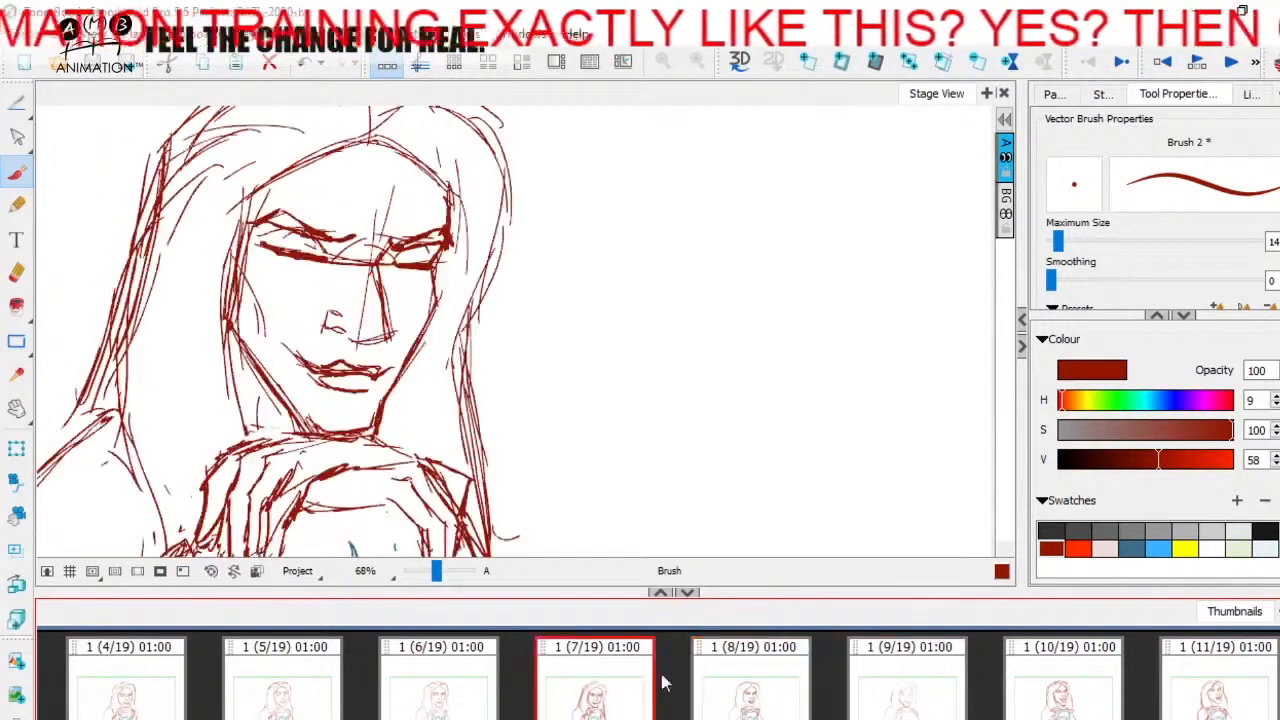
pyautogui.click(812, 688)
pyautogui.click(618, 710)
pyautogui.click(700, 700)
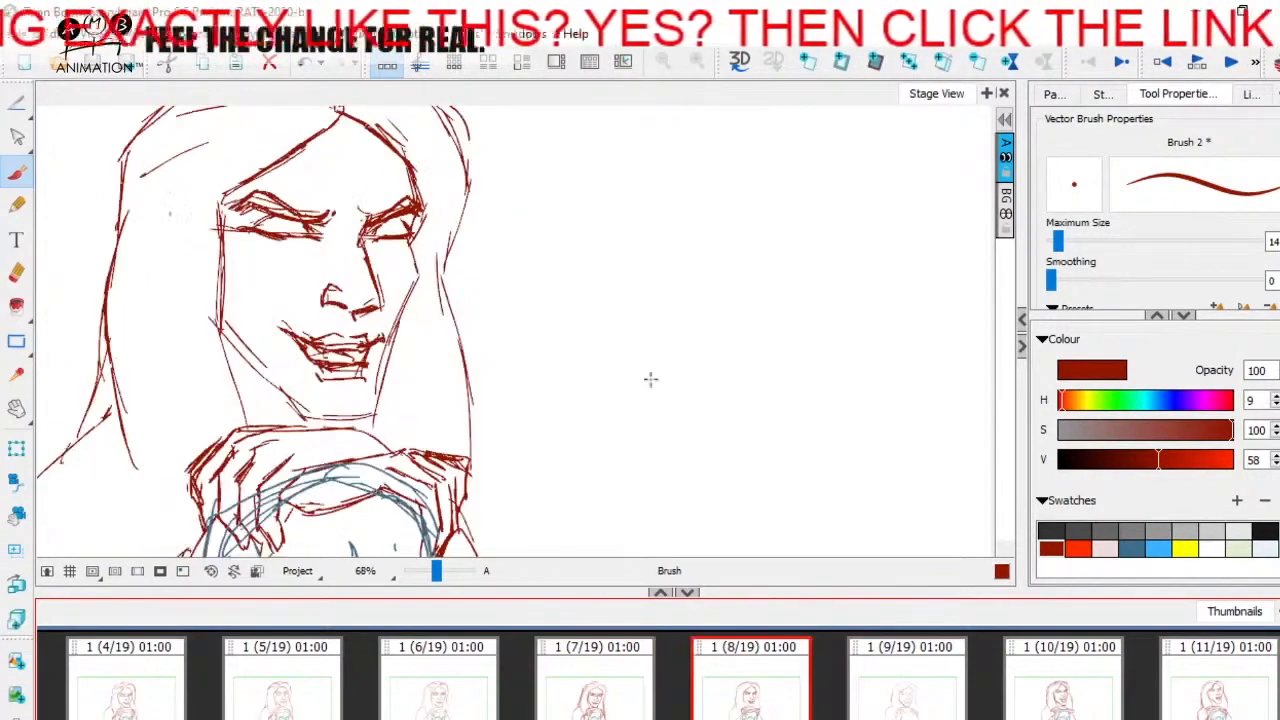
# - Sketch a curved arrow with an angular head shape in the blank space beside the woman in panel 8, and undo it
pyautogui.moveTo(728, 405)
pyautogui.mouseDown()
pyautogui.moveTo(730, 240)
pyautogui.moveTo(775, 265)
pyautogui.moveTo(690, 287)
pyautogui.mouseUp()
pyautogui.press('space')
pyautogui.moveTo(757, 232); pyautogui.dragTo(761, 330)
pyautogui.moveTo(700, 210)
pyautogui.mouseDown()
pyautogui.moveTo(717, 251)
pyautogui.moveTo(763, 289)
pyautogui.moveTo(732, 308)
pyautogui.mouseUp()
pyautogui.press('space')
pyautogui.moveTo(843, 402)
pyautogui.mouseDown()
pyautogui.moveTo(760, 364)
pyautogui.moveTo(776, 252)
pyautogui.moveTo(790, 337)
pyautogui.moveTo(770, 305)
pyautogui.mouseUp()
pyautogui.press('space')
pyautogui.moveTo(753, 210)
pyautogui.mouseDown()
pyautogui.moveTo(750, 258)
pyautogui.moveTo(765, 178)
pyautogui.moveTo(706, 198)
pyautogui.mouseUp()
pyautogui.hotkey('ctrl', 'z')
pyautogui.hotkey('ctrl', 'z')
pyautogui.hotkey('ctrl', 'z')
pyautogui.hotkey('ctrl', 'z')
pyautogui.hotkey('ctrl', 'z')
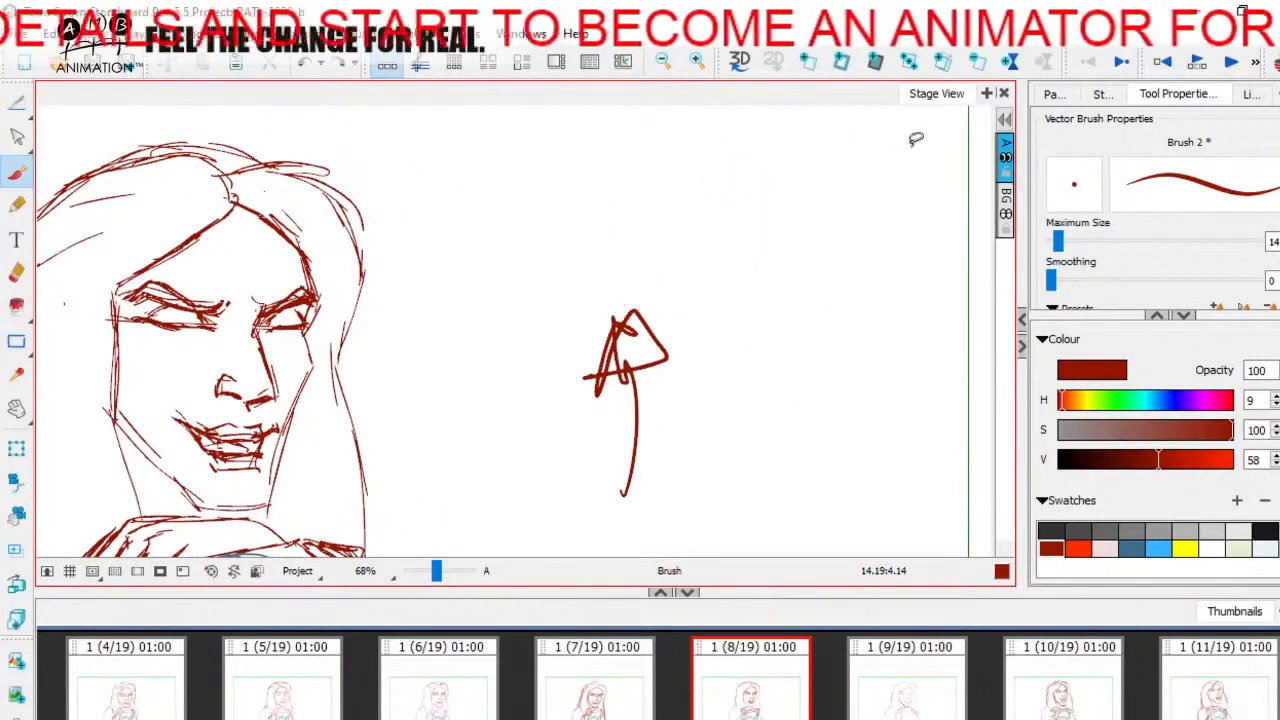
# - Flip through panels 7 to 10 to check the head movement with the panel 9 in-between
pyautogui.press('space')
pyautogui.moveTo(695, 397); pyautogui.dragTo(839, 342)
pyautogui.click(618, 702)
pyautogui.click(945, 681)
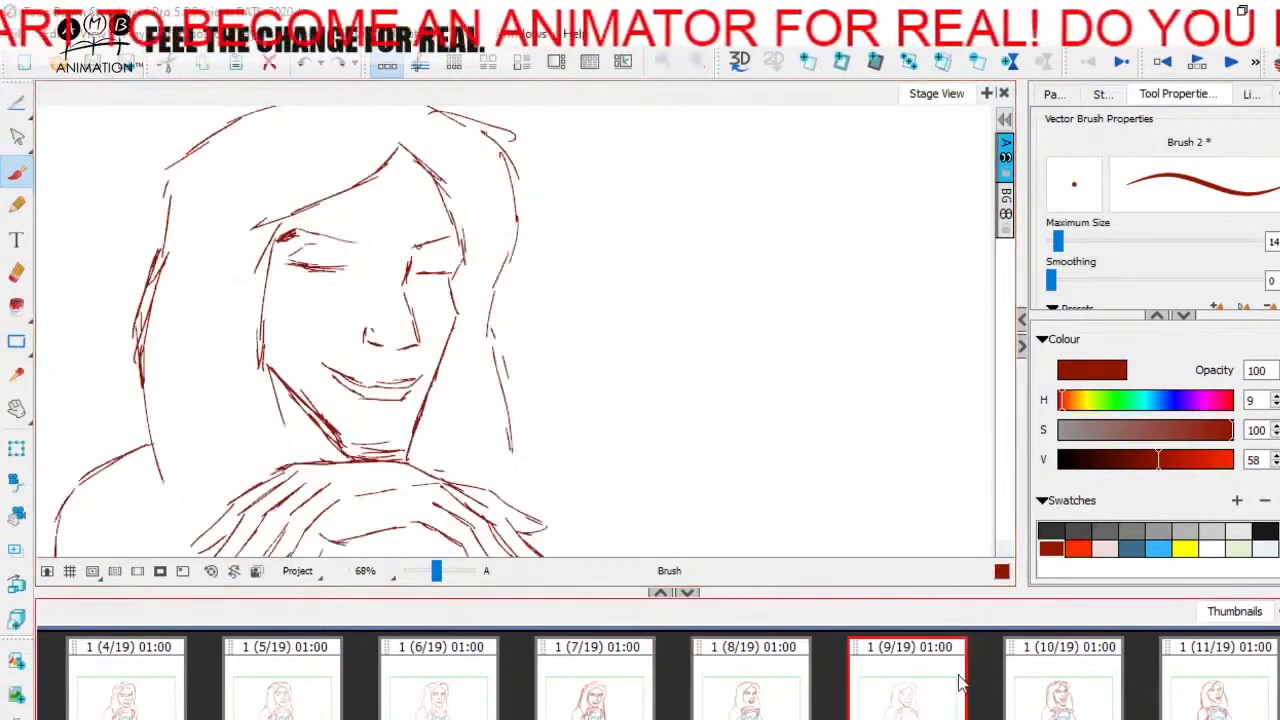
pyautogui.click(1058, 671)
pyautogui.click(752, 690)
pyautogui.click(905, 683)
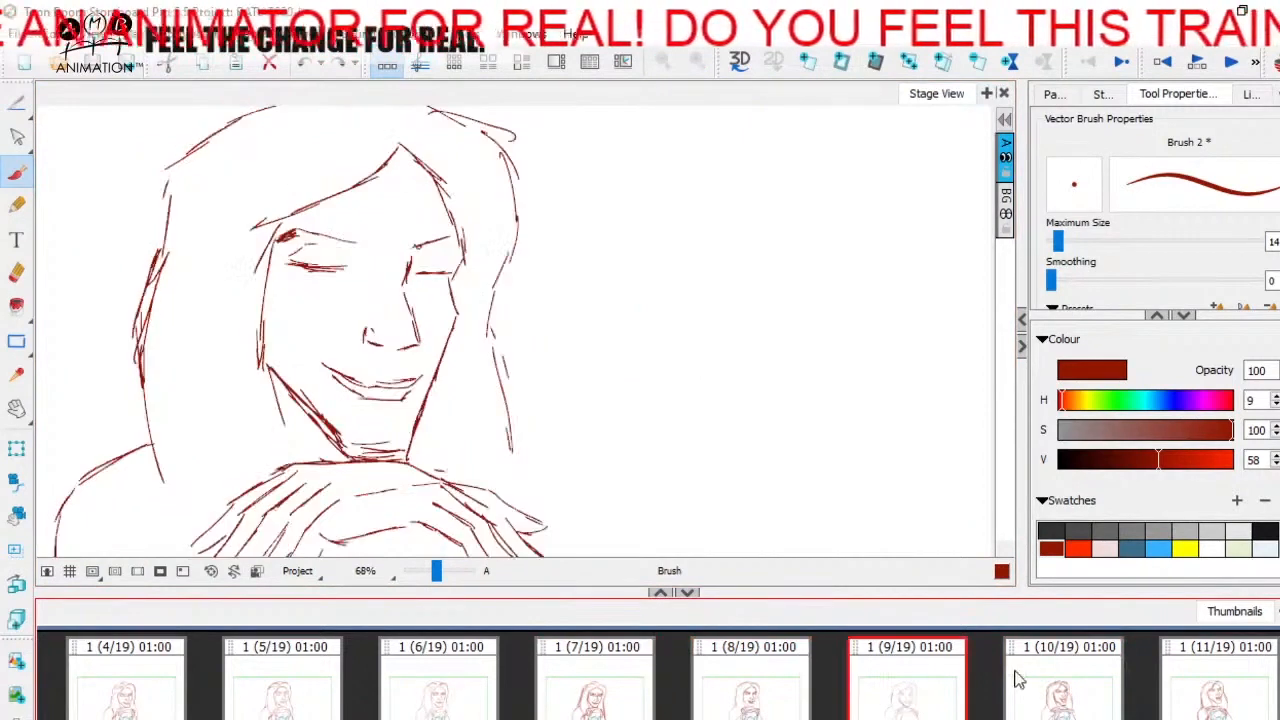
# - Add the blue skull drawing to the BG layer of panel 9, beneath the woman's hands
pyautogui.press('space')
pyautogui.moveTo(514, 445)
pyautogui.mouseDown()
pyautogui.moveTo(691, 211)
pyautogui.moveTo(730, 349)
pyautogui.mouseUp()
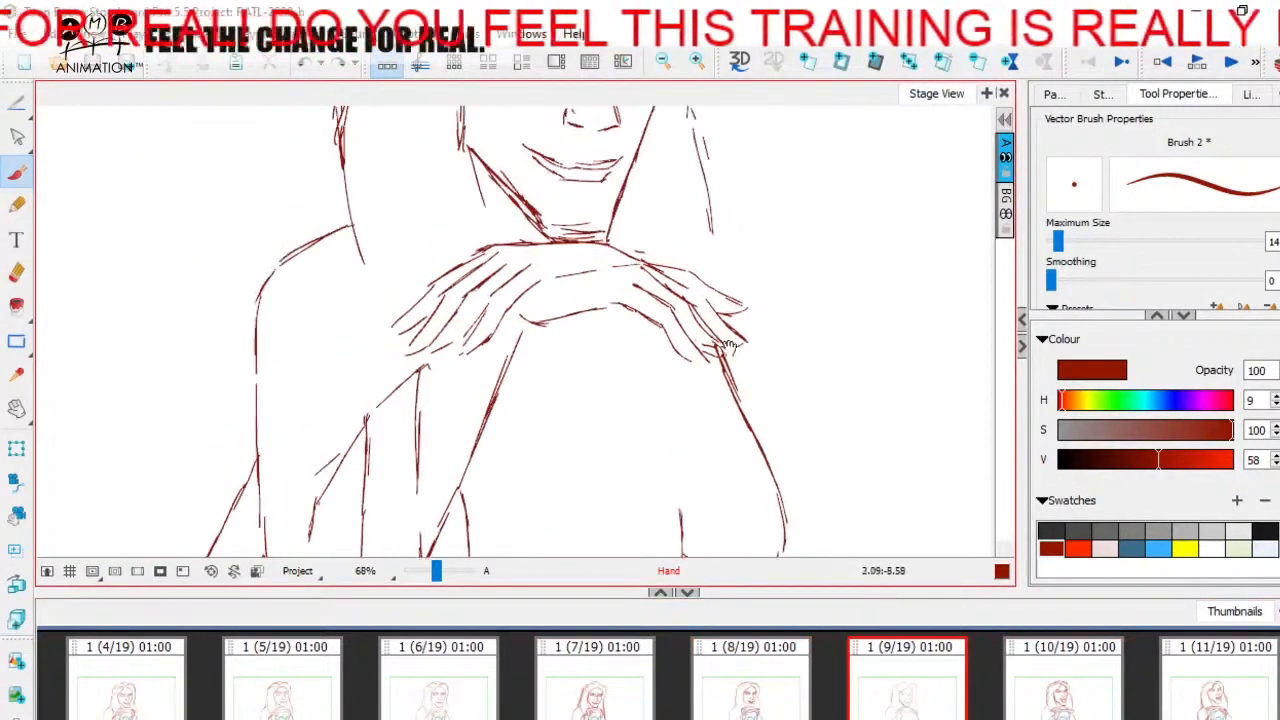
pyautogui.moveTo(942, 425); pyautogui.dragTo(876, 275)
pyautogui.click(1009, 207)
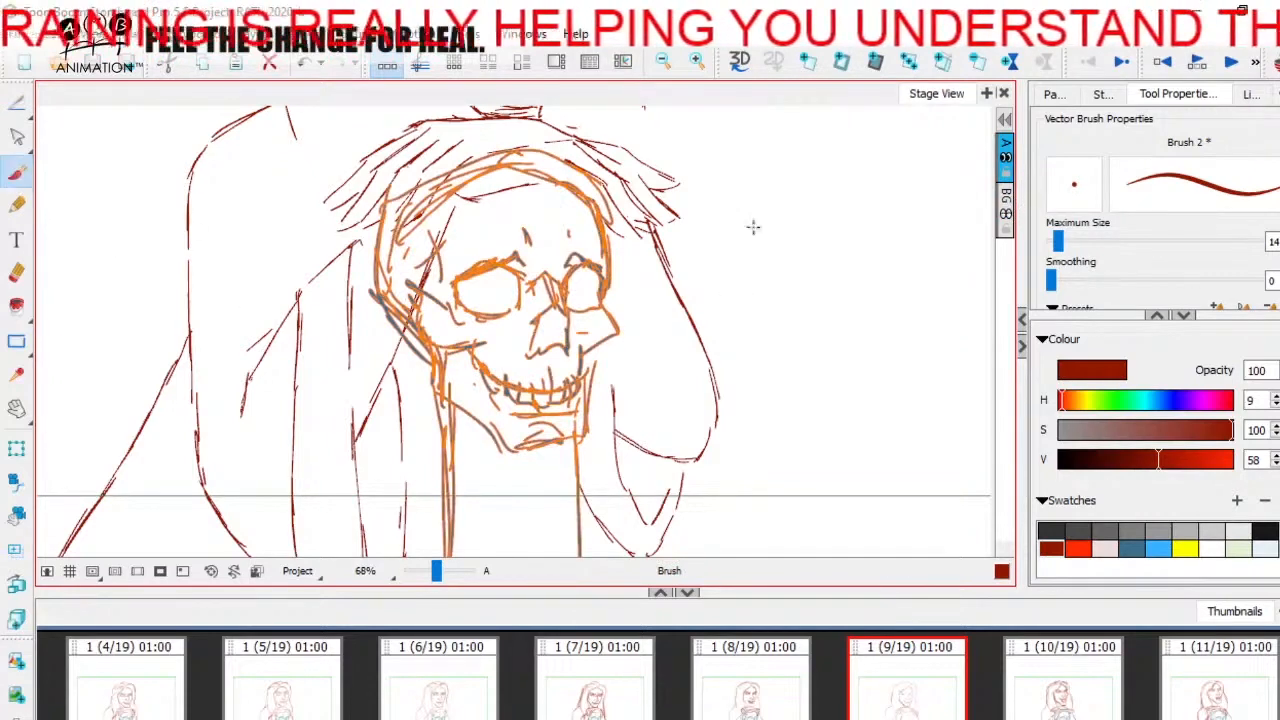
# - Compare the hands and skull in panel 9 with those in panel 8
pyautogui.press('space')
pyautogui.moveTo(752, 223)
pyautogui.mouseDown()
pyautogui.moveTo(757, 309)
pyautogui.moveTo(801, 410)
pyautogui.mouseUp()
pyautogui.click(786, 685)
pyautogui.click(900, 686)
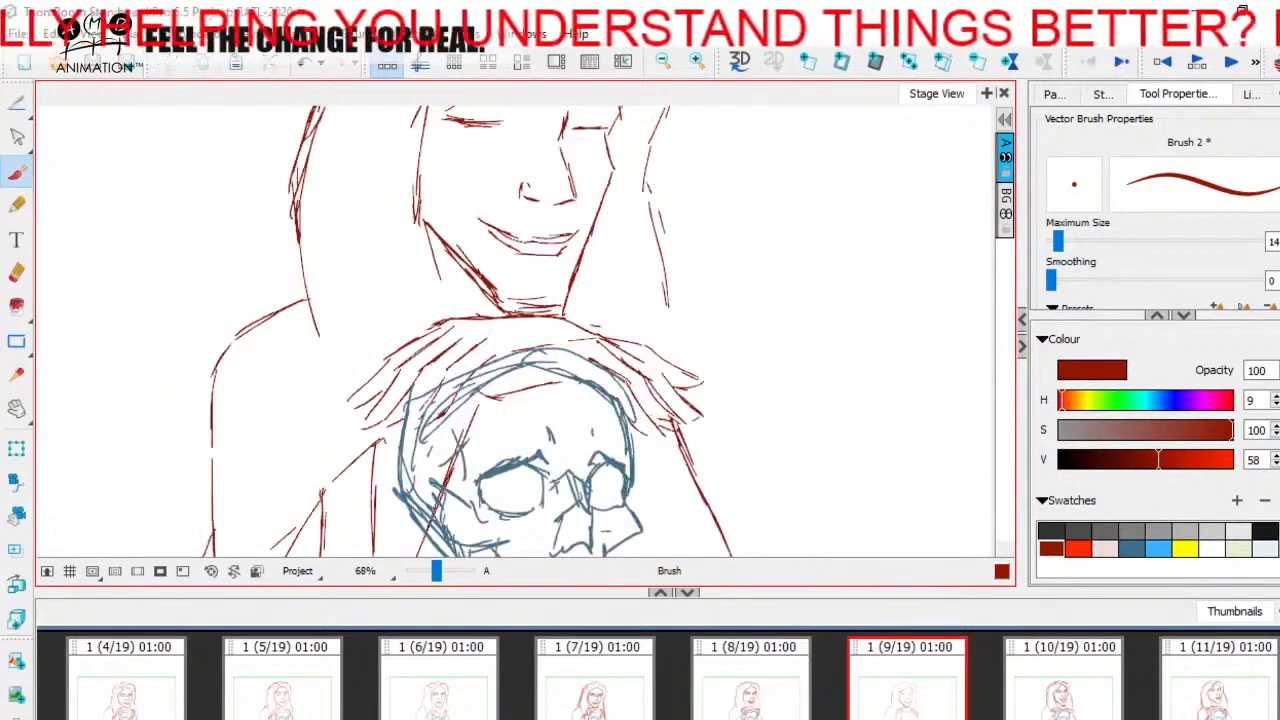
# - Flip back and forth through panels 8, 9 and 10 to check the woman's head movement with the panel 9 in-between
pyautogui.click(1043, 686)
pyautogui.click(930, 692)
pyautogui.click(806, 700)
pyautogui.click(1063, 690)
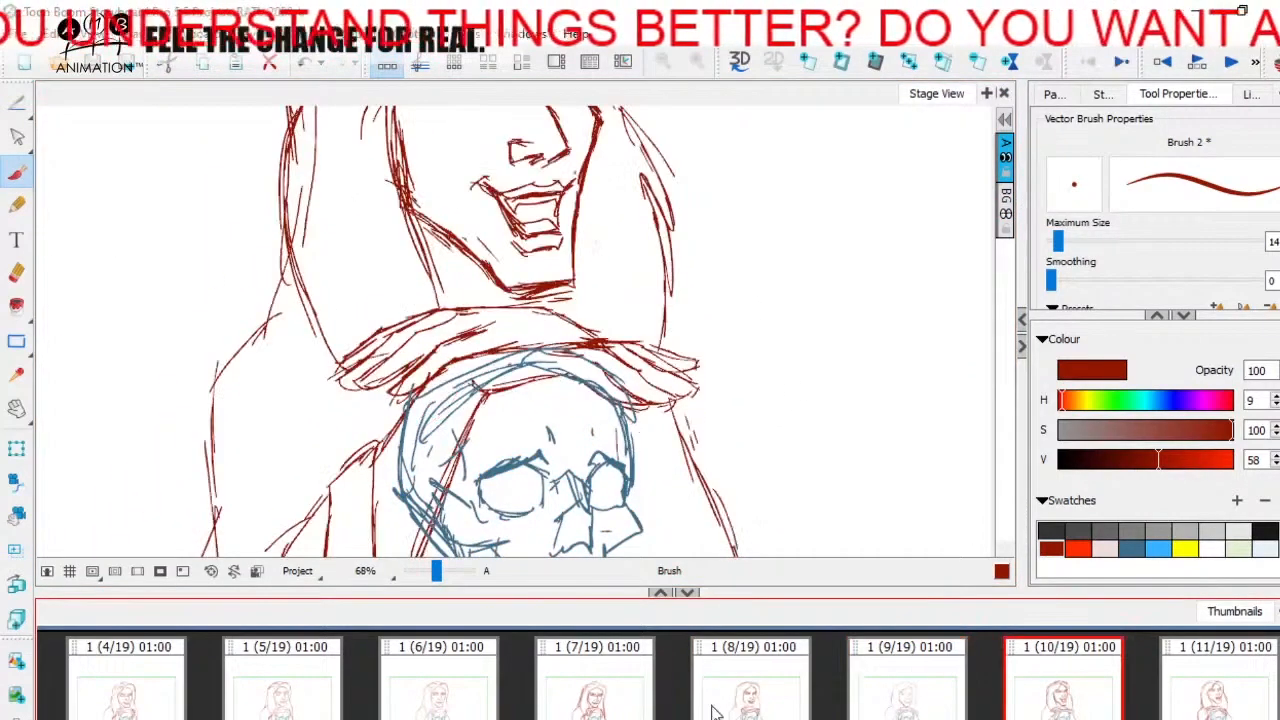
pyautogui.press('space')
pyautogui.moveTo(744, 310); pyautogui.dragTo(757, 465)
pyautogui.click(864, 698)
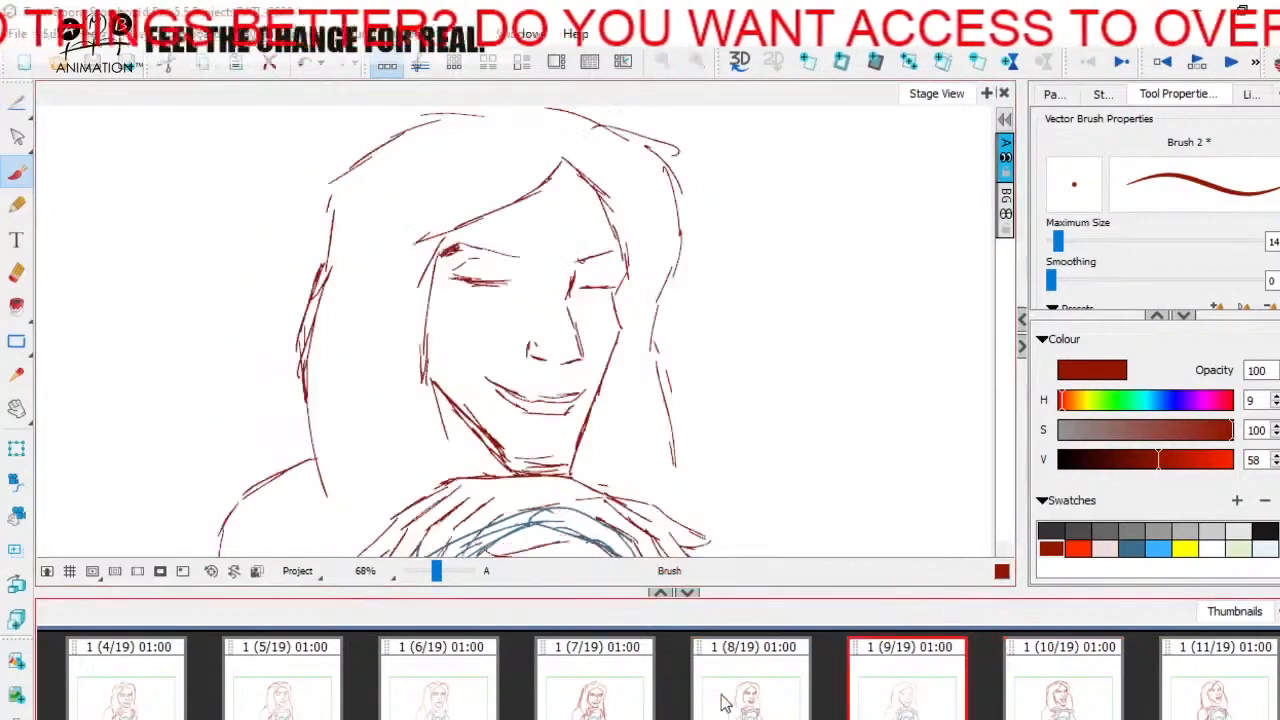
pyautogui.click(724, 702)
pyautogui.click(916, 677)
pyautogui.press('space')
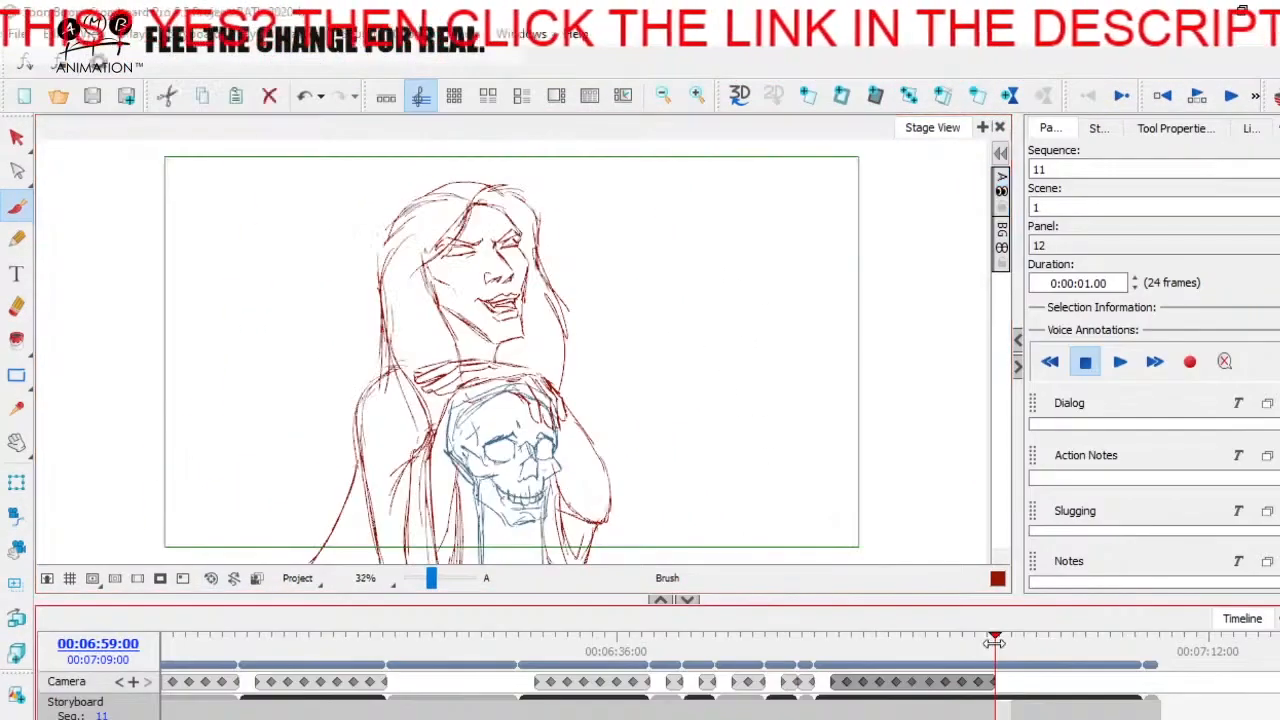
pyautogui.moveTo(994, 643)
pyautogui.mouseDown()
pyautogui.moveTo(960, 643)
pyautogui.moveTo(1034, 643)
pyautogui.moveTo(903, 661)
pyautogui.moveTo(1002, 648)
pyautogui.moveTo(880, 650)
pyautogui.moveTo(1010, 650)
pyautogui.moveTo(890, 663)
pyautogui.mouseUp()
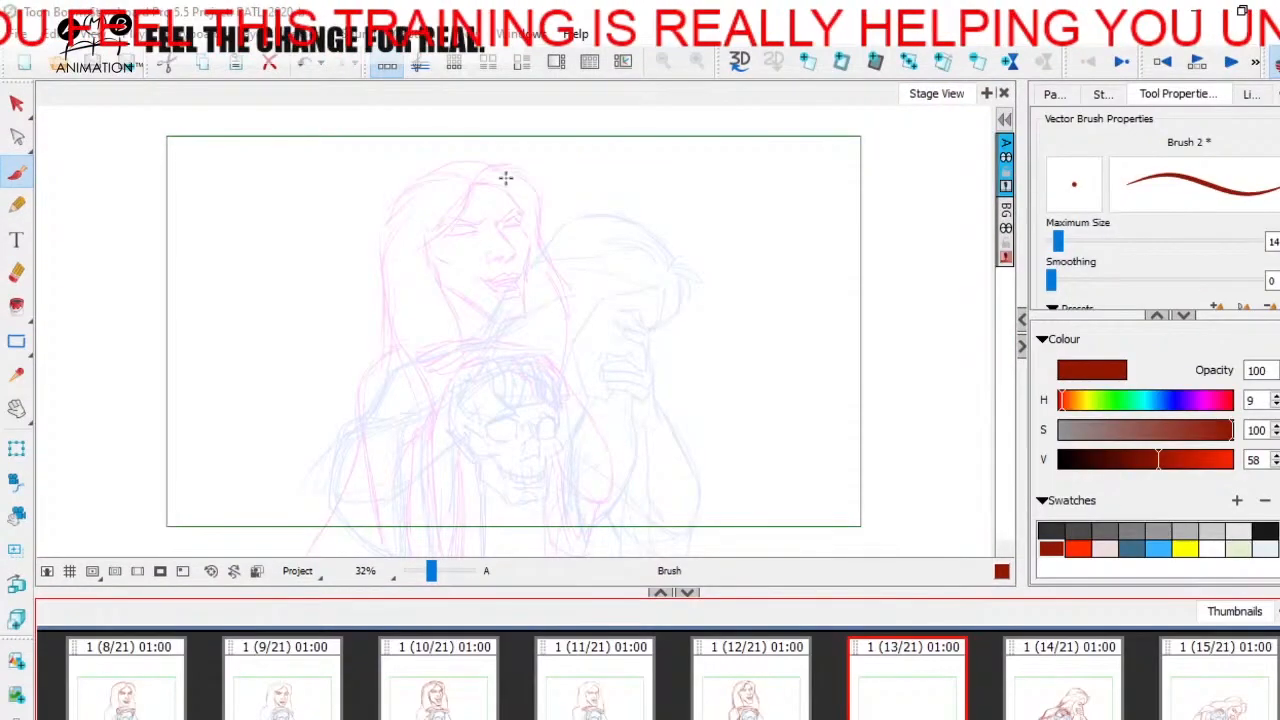
# - Try different motion arcs from the woman's head in the previous panel to her head in the next pose on panel 13, undoing each one
pyautogui.moveTo(489, 190)
pyautogui.mouseDown()
pyautogui.moveTo(532, 200)
pyautogui.moveTo(637, 341)
pyautogui.mouseUp()
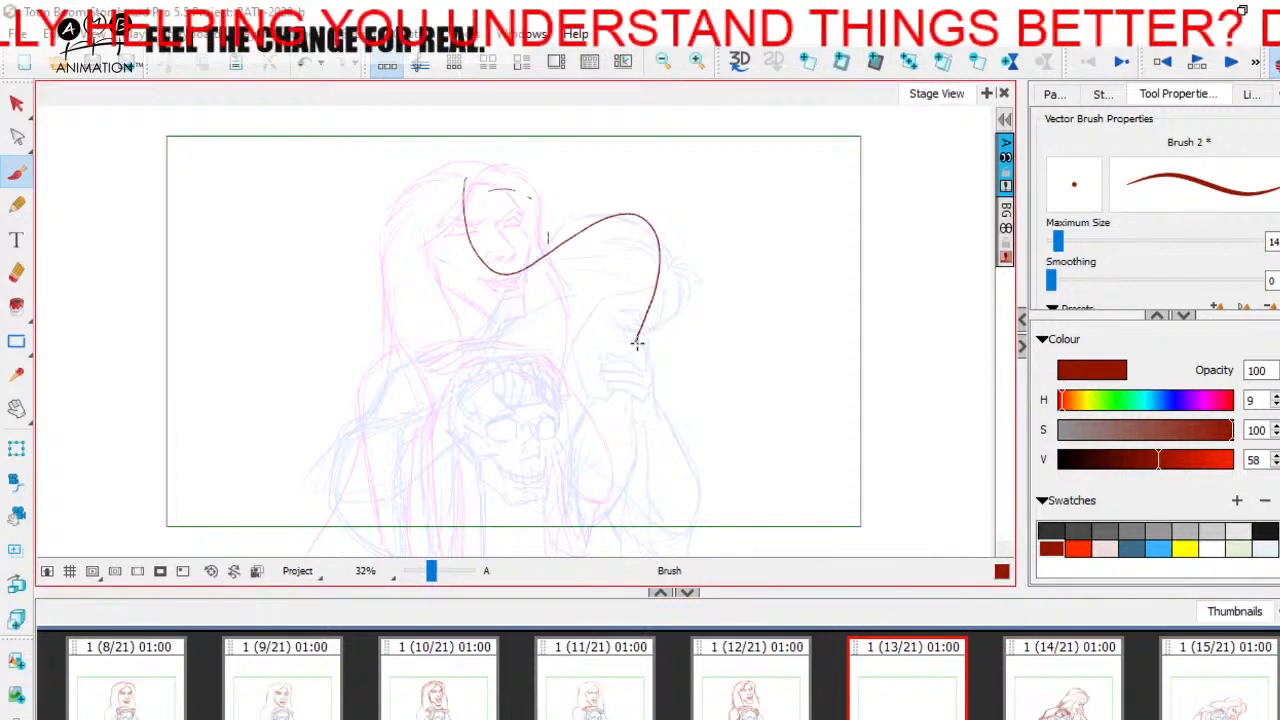
pyautogui.hotkey('ctrl', 'z')
pyautogui.moveTo(452, 168); pyautogui.dragTo(517, 236)
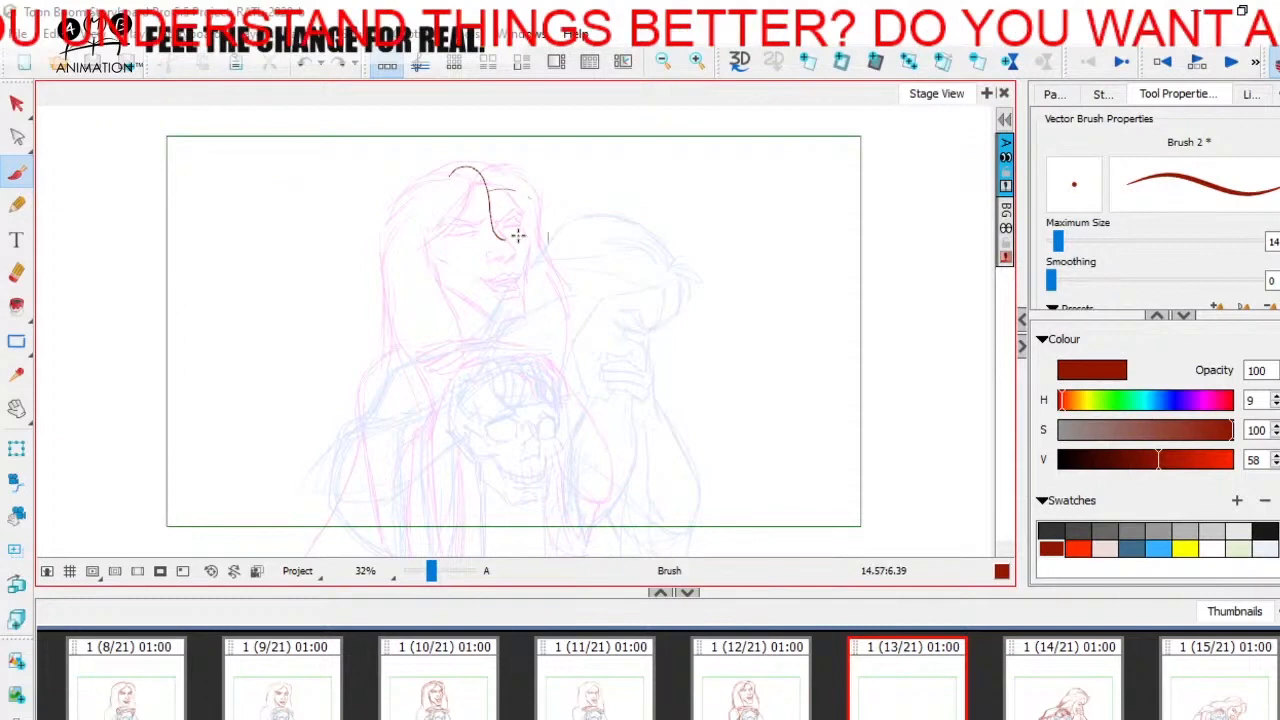
pyautogui.hotkey('ctrl', 'z')
pyautogui.moveTo(480, 298)
pyautogui.mouseDown()
pyautogui.moveTo(536, 176)
pyautogui.moveTo(630, 345)
pyautogui.mouseUp()
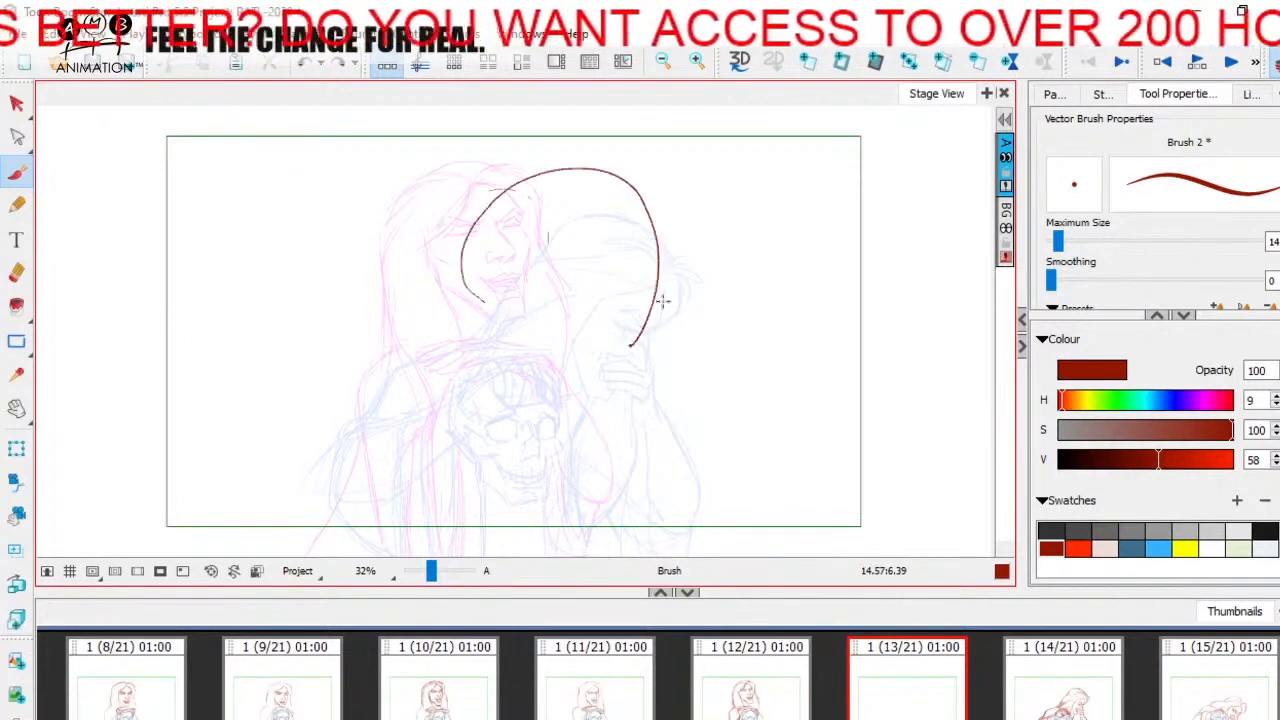
pyautogui.hotkey('ctrl', 'z')
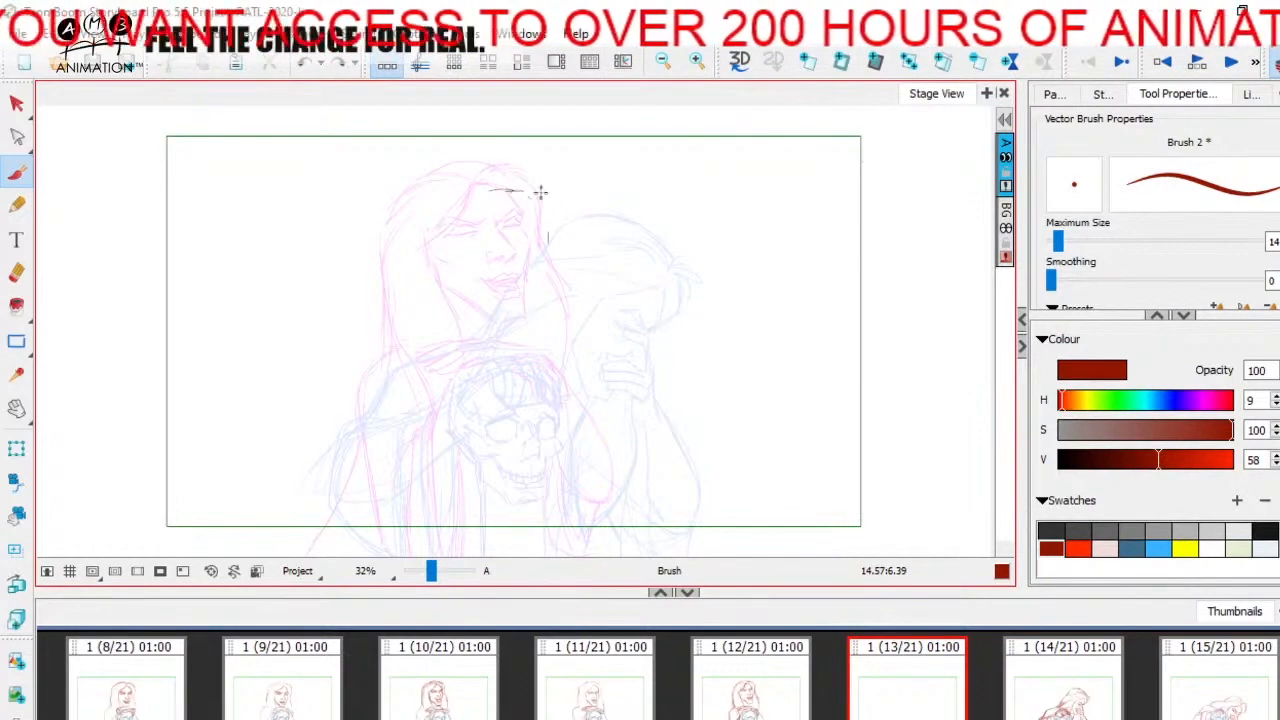
# - Rough in the woman's face outline on panel 13 from forehead to chin, and start the hand strokes above the skull
pyautogui.moveTo(540, 192); pyautogui.dragTo(548, 246)
pyautogui.press('Left')
pyautogui.press('Right')
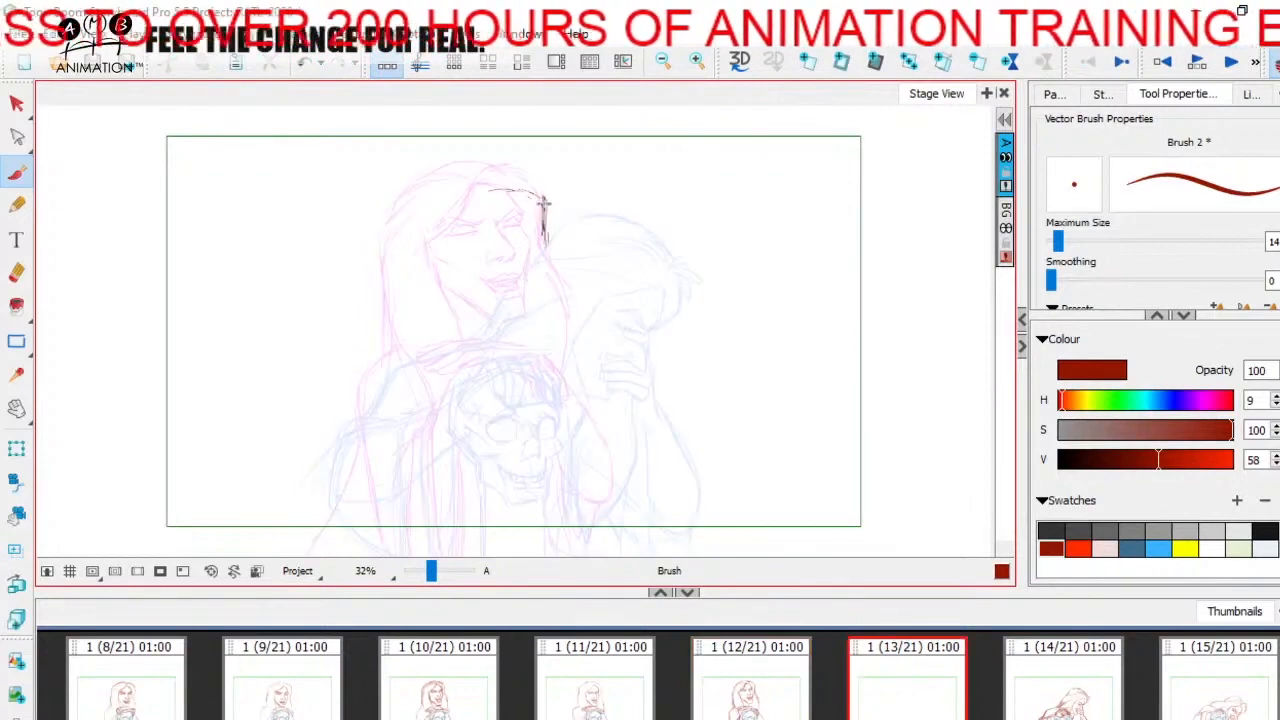
pyautogui.moveTo(452, 185); pyautogui.dragTo(440, 248)
pyautogui.moveTo(460, 292)
pyautogui.mouseDown()
pyautogui.moveTo(484, 330)
pyautogui.moveTo(522, 327)
pyautogui.mouseUp()
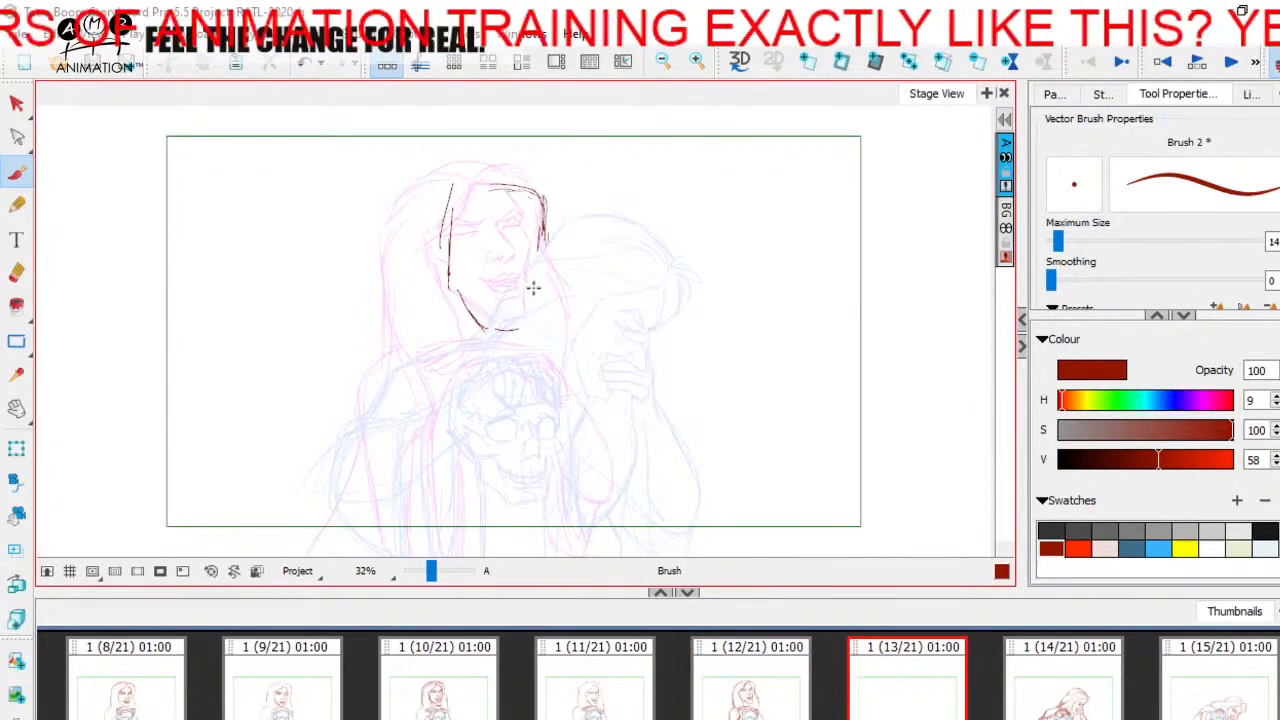
pyautogui.moveTo(546, 240); pyautogui.dragTo(490, 330)
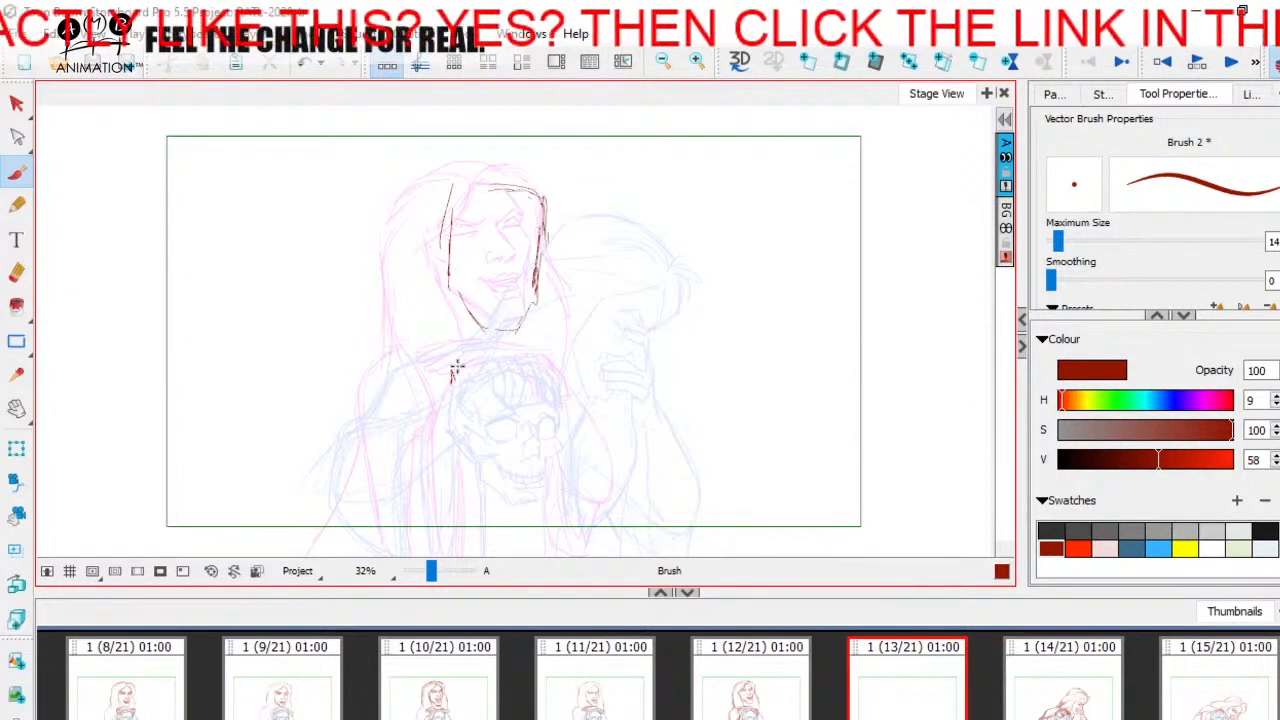
pyautogui.moveTo(455, 370); pyautogui.dragTo(464, 393)
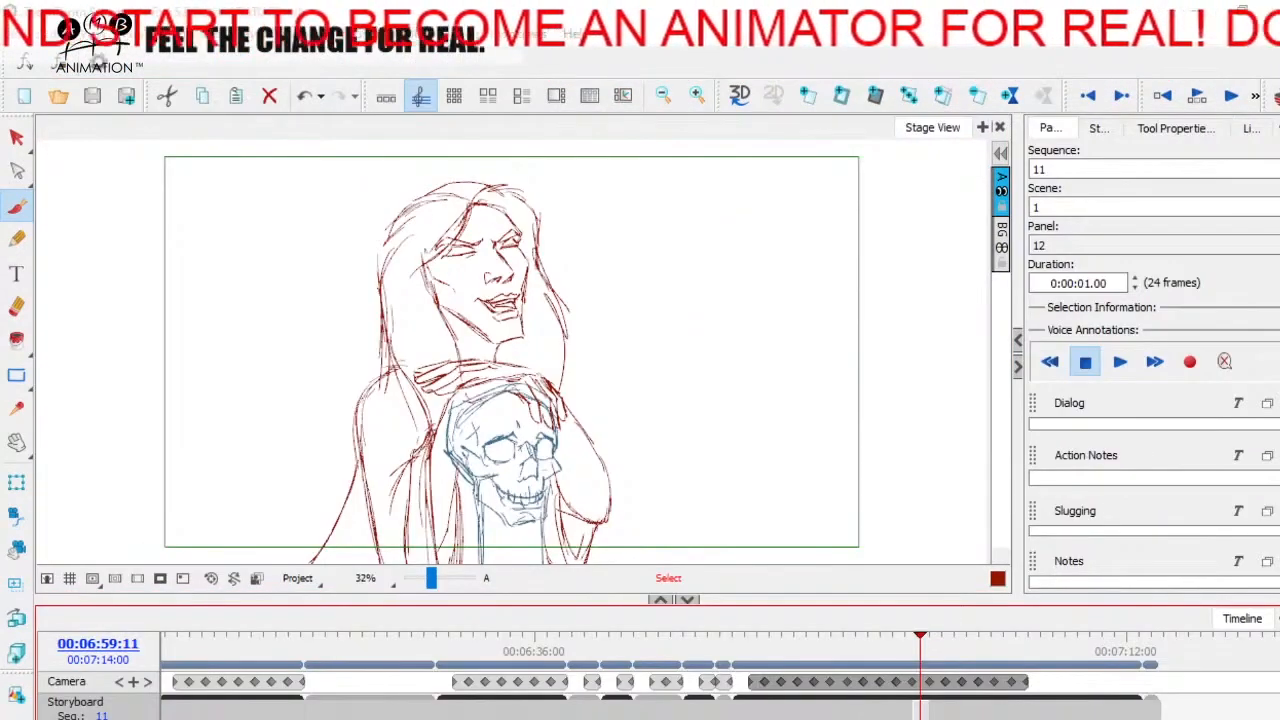
# - Scrub the timeline from panel 12 onward to review the woman's movement
pyautogui.moveTo(918, 643)
pyautogui.mouseDown()
pyautogui.moveTo(750, 642)
pyautogui.moveTo(957, 641)
pyautogui.moveTo(1063, 625)
pyautogui.moveTo(863, 622)
pyautogui.moveTo(1068, 618)
pyautogui.moveTo(1031, 618)
pyautogui.mouseUp()
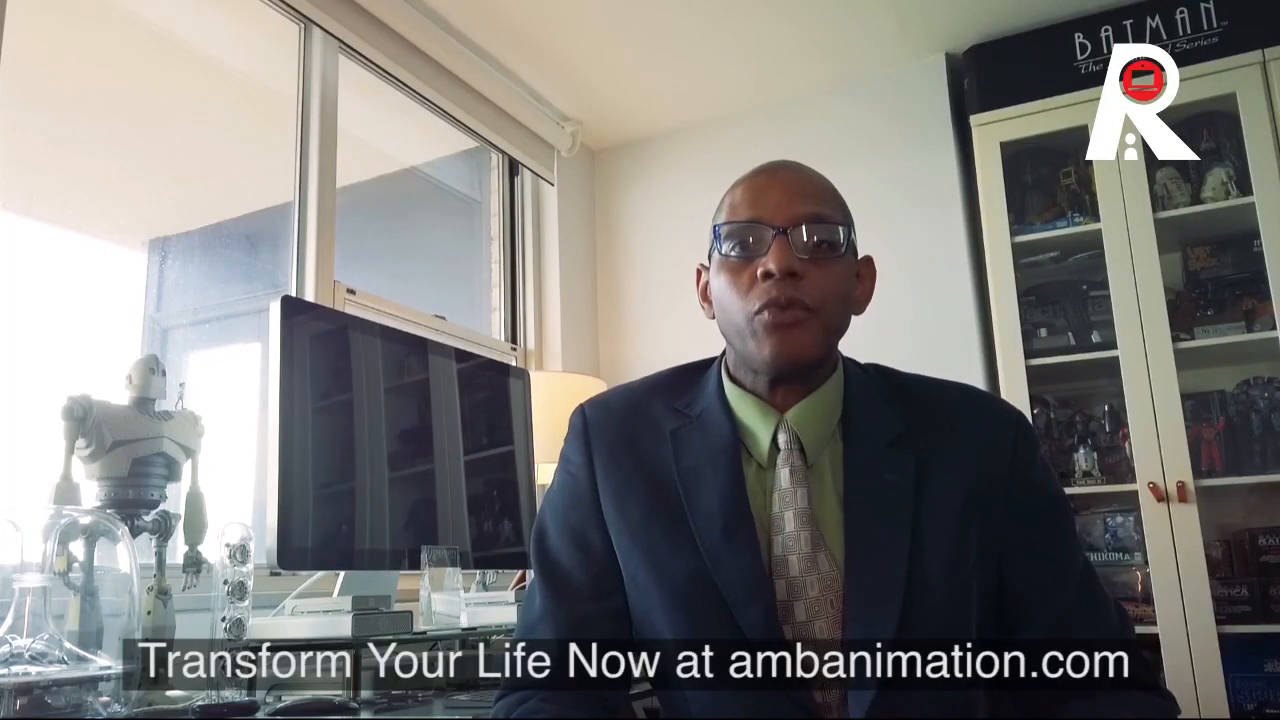